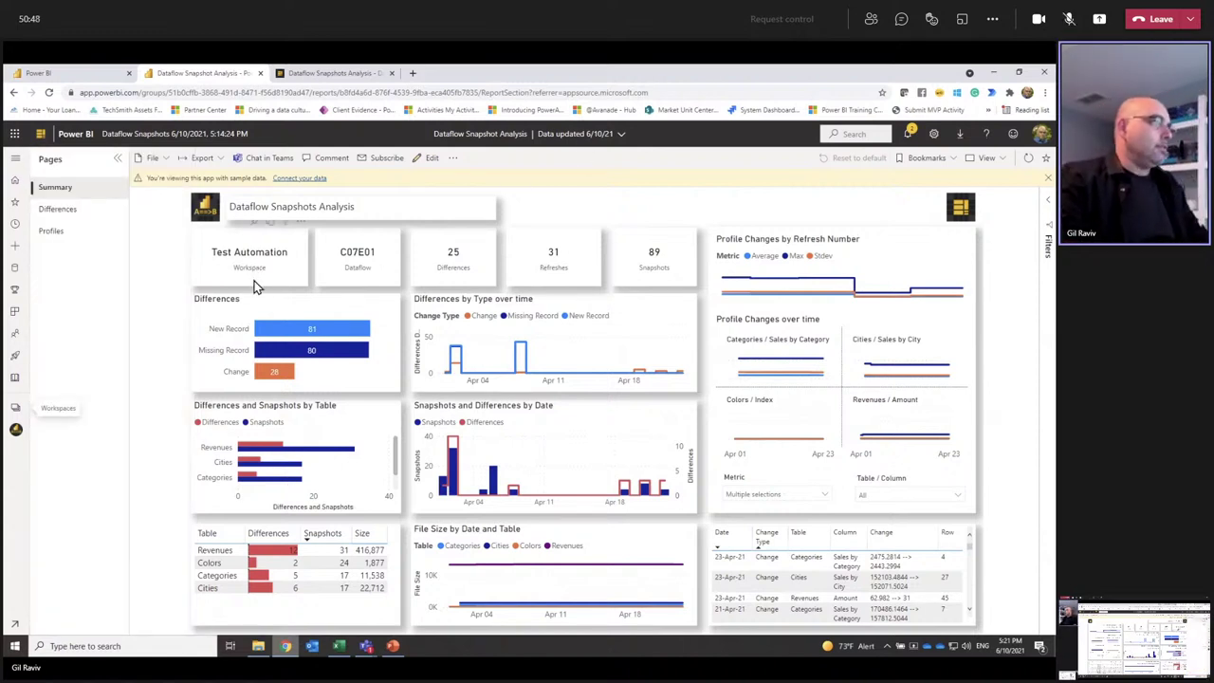
Step: Open the Test Automation workspace from the Workspaces list to show the C07E04 and C07E01 lineage
click(17, 406)
scroll(60, 465, down, 2)
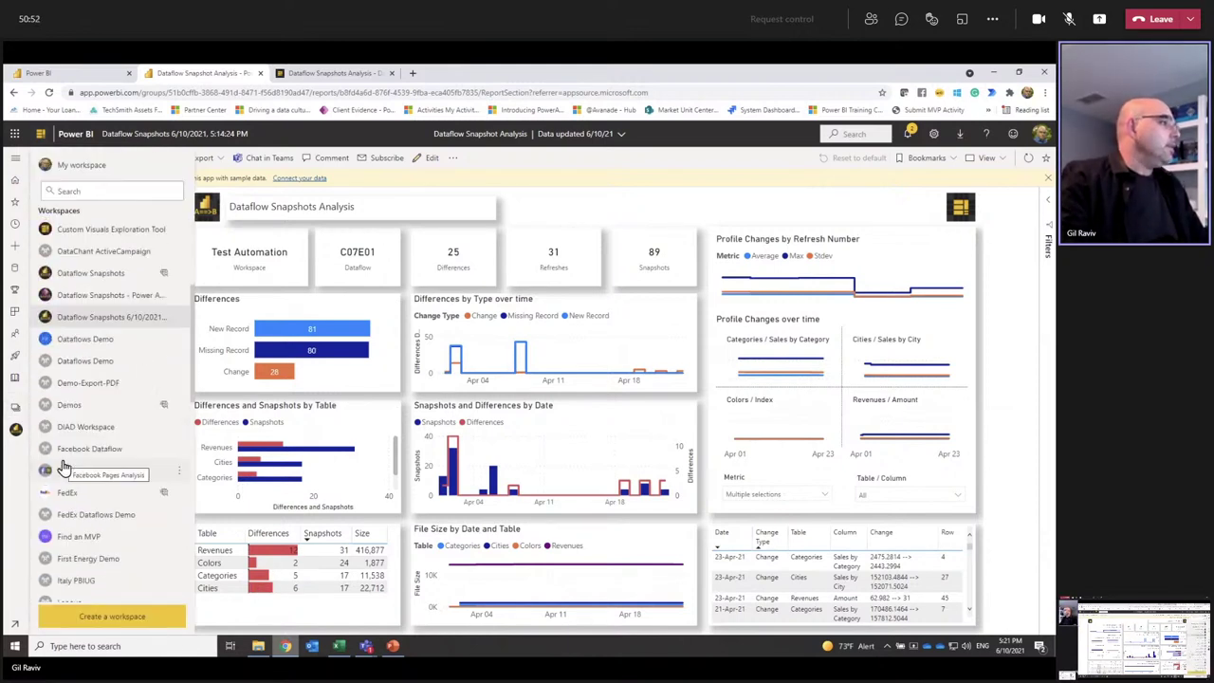
scroll(95, 451, down, 1)
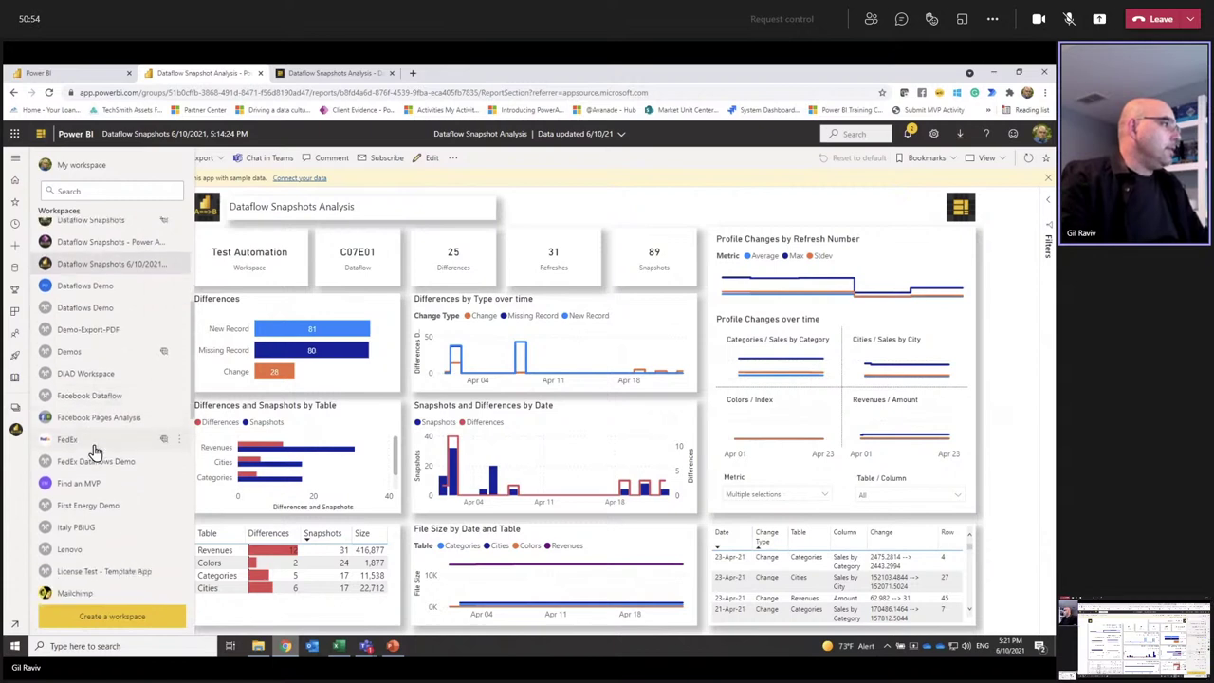
scroll(95, 453, down, 5)
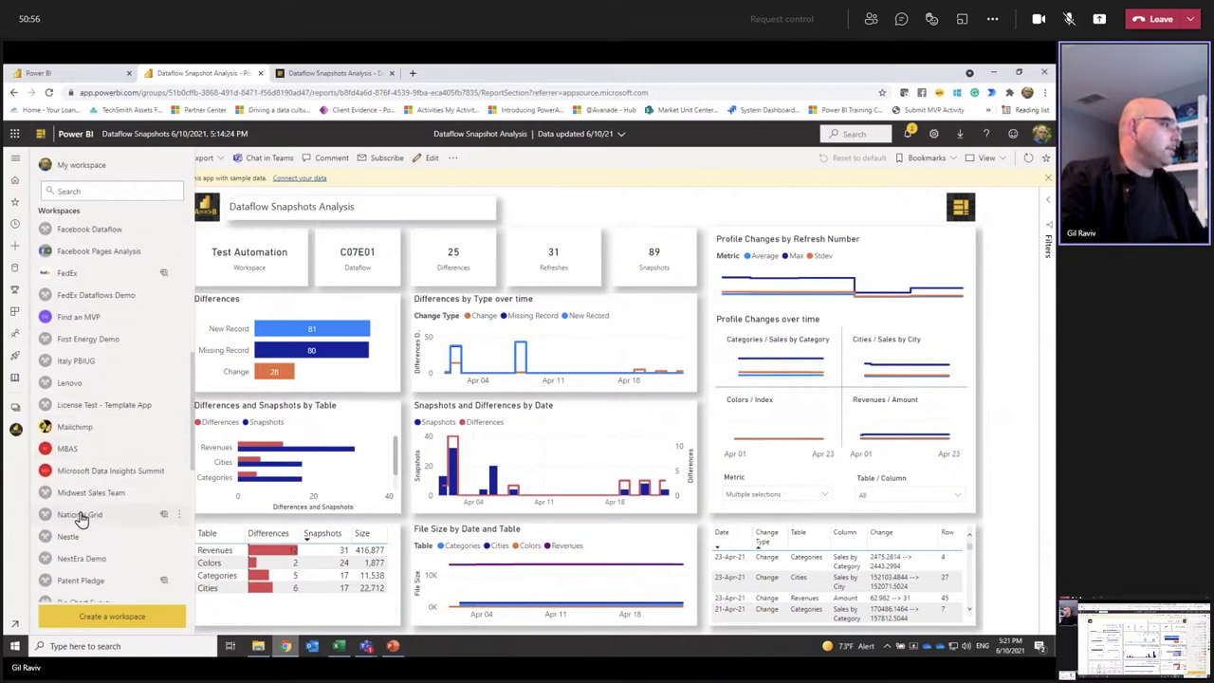
scroll(80, 517, down, 3)
scroll(84, 567, down, 4)
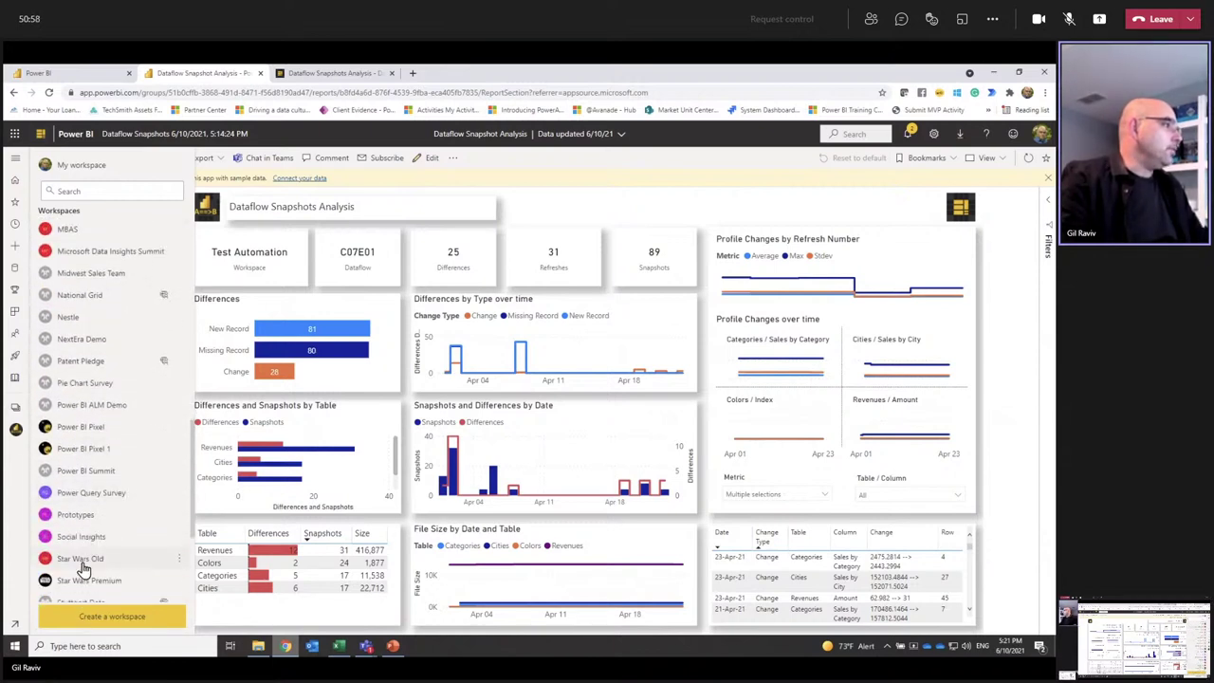
scroll(84, 567, down, 6)
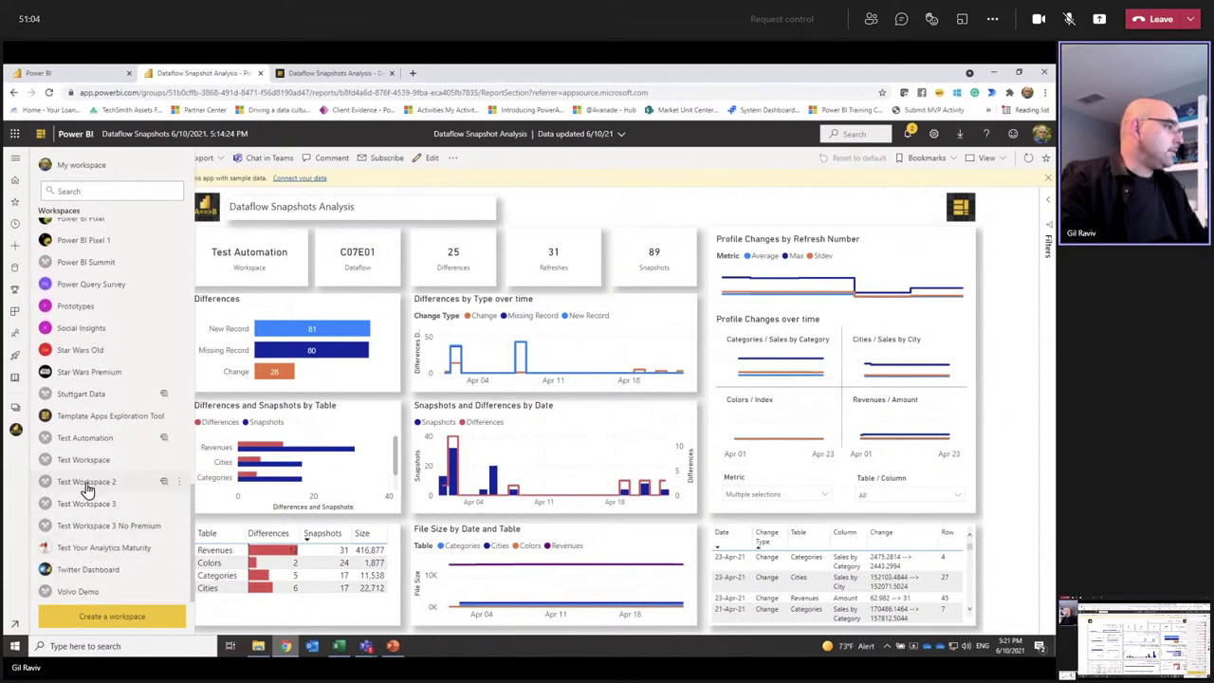
click(88, 441)
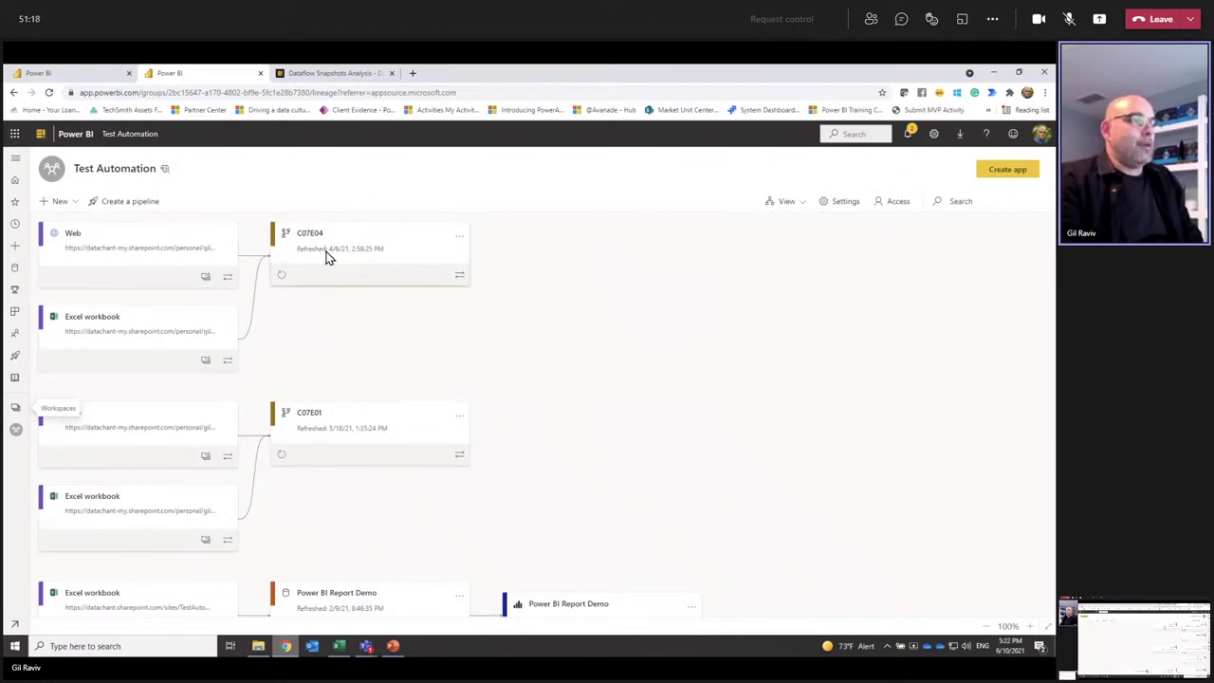
click(846, 208)
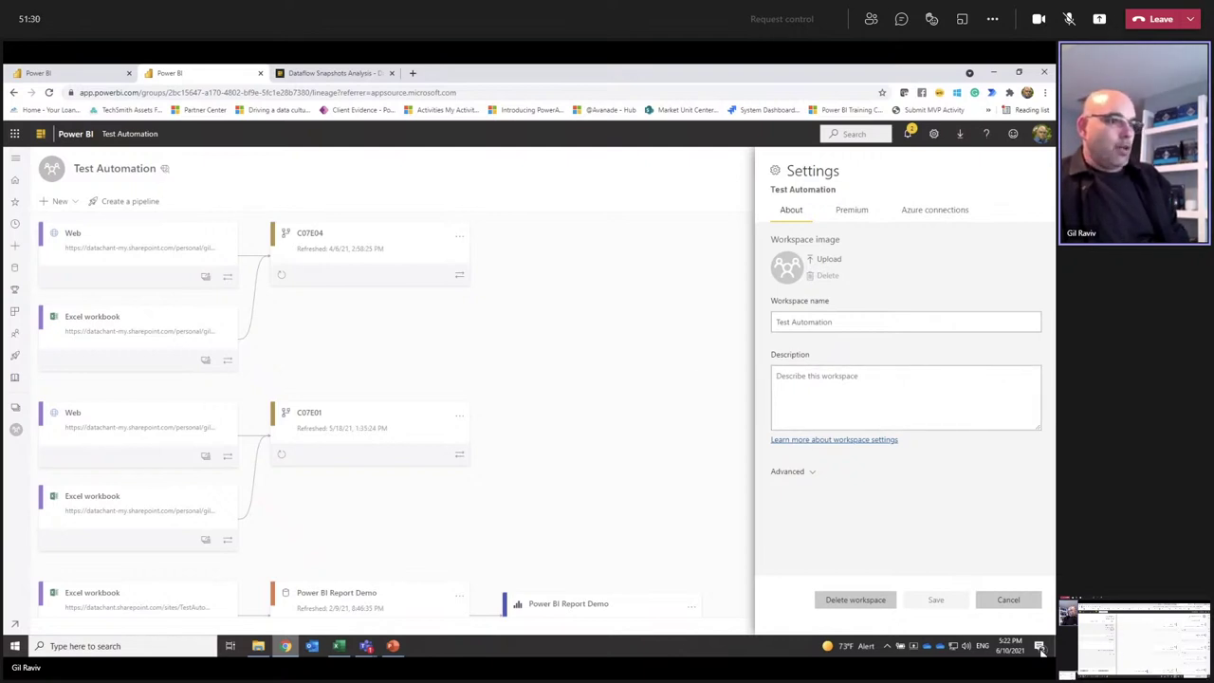
click(1002, 601)
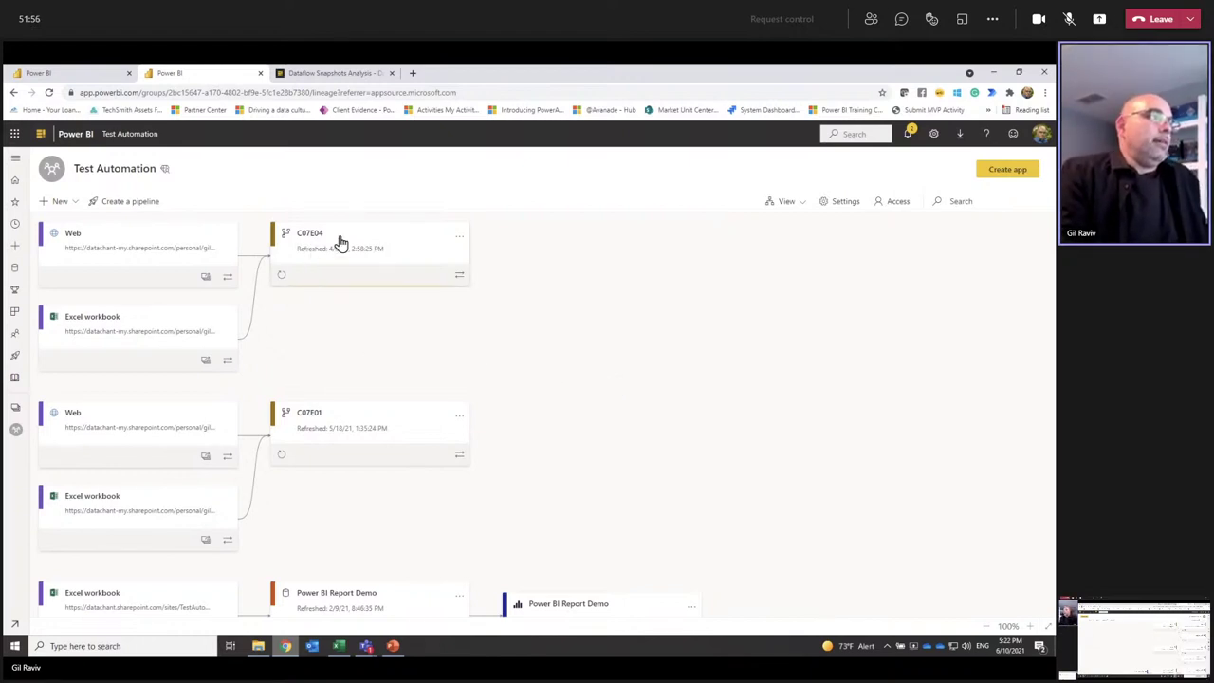
Step: In the workspace's Azure connections settings, start a new storage connection to Azure
click(841, 203)
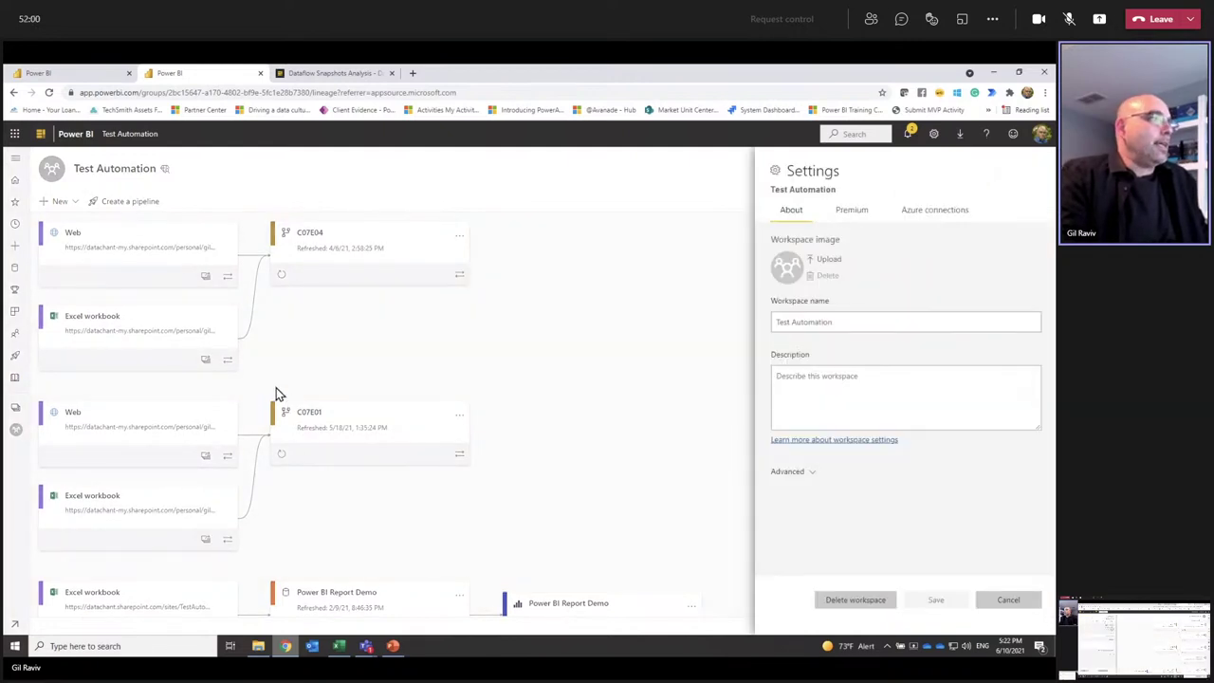
click(936, 211)
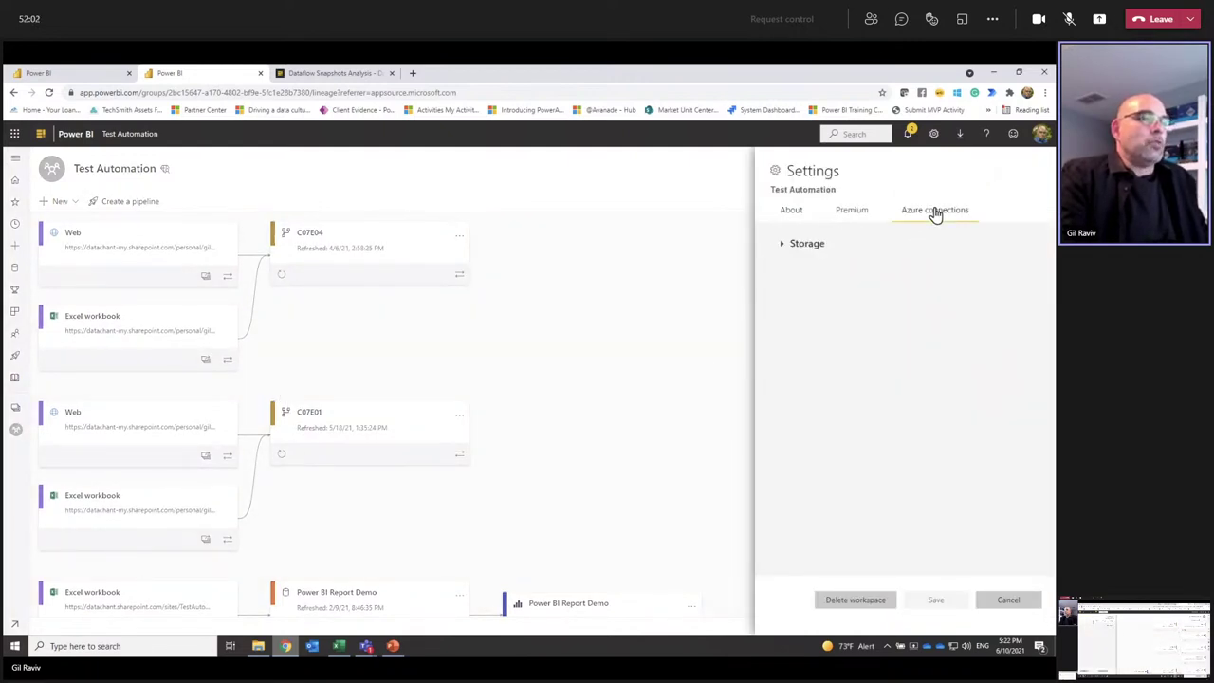
click(802, 249)
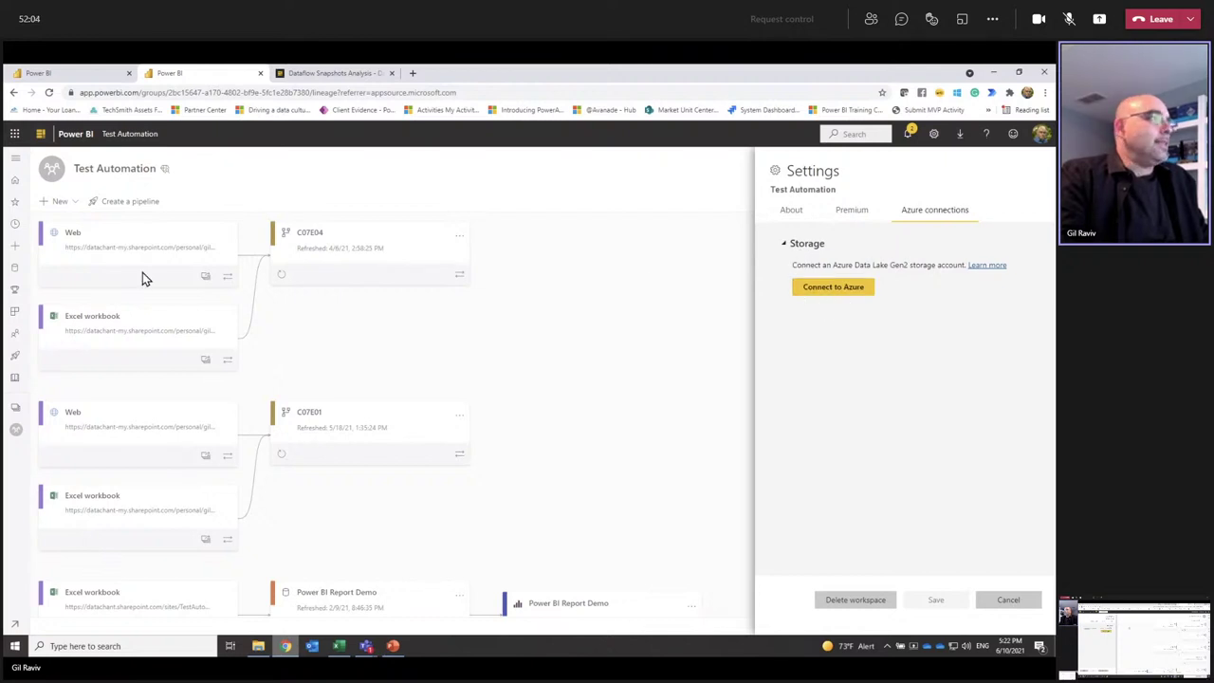
click(843, 283)
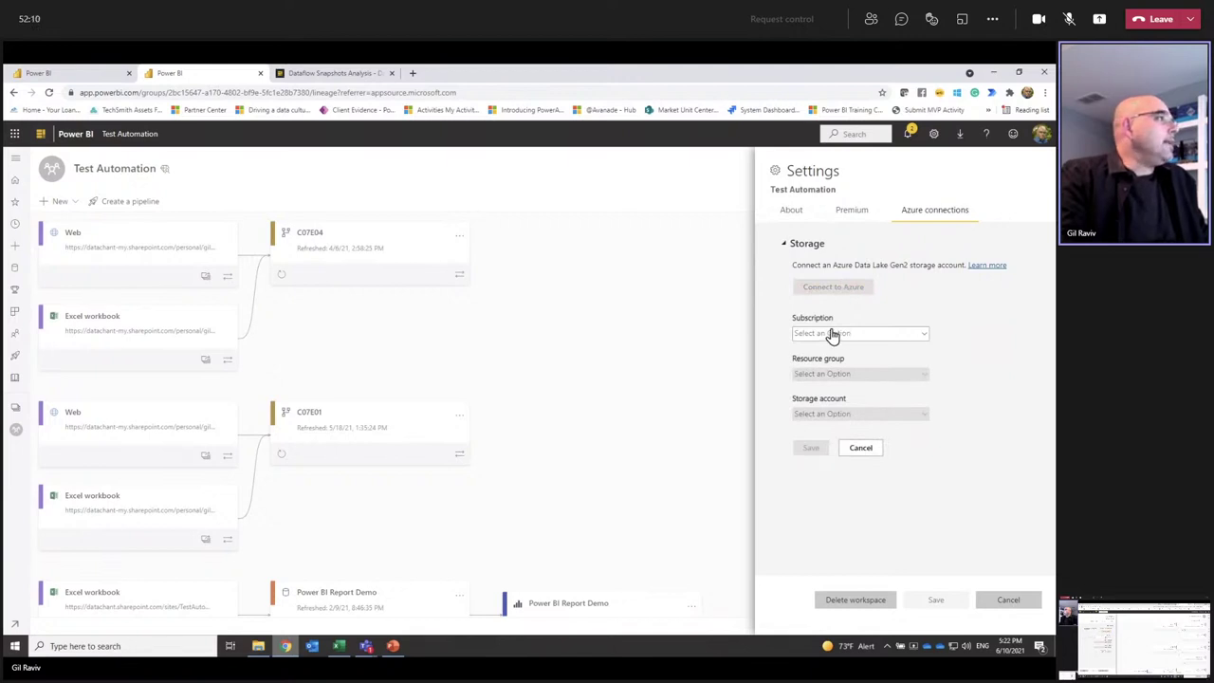
Step: Connect storage account datachantlake in pbie_group under Microsoft Azure Sponsorship, save, and close settings
click(840, 337)
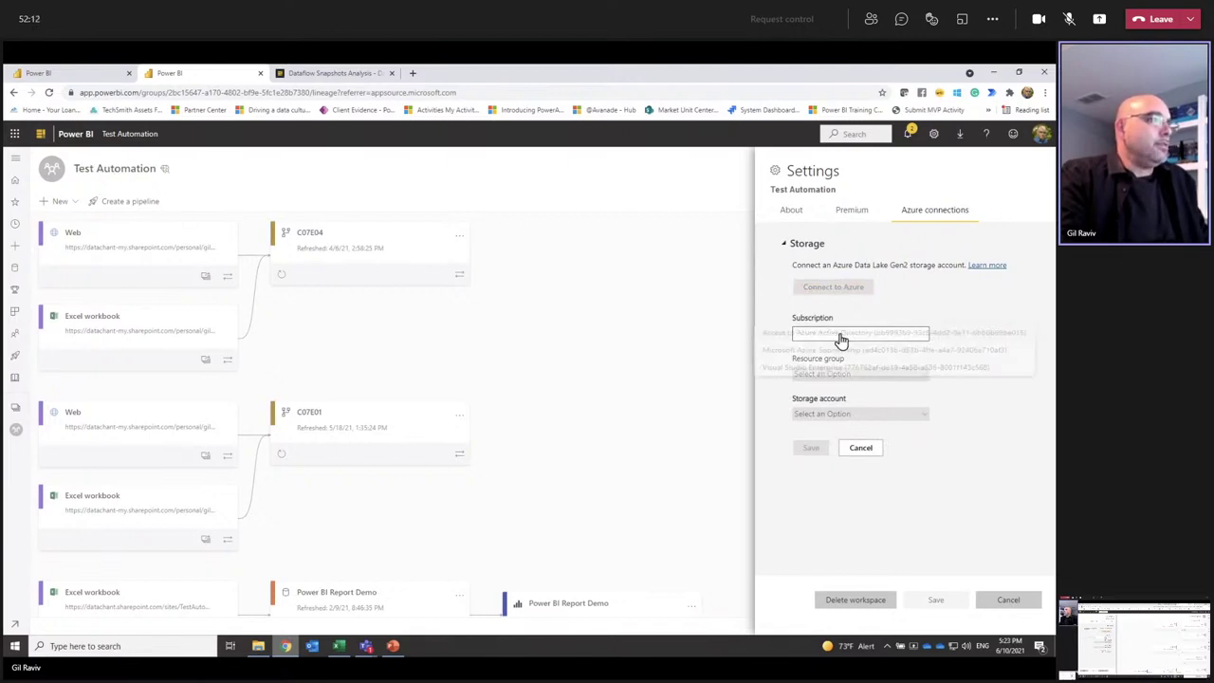
click(844, 359)
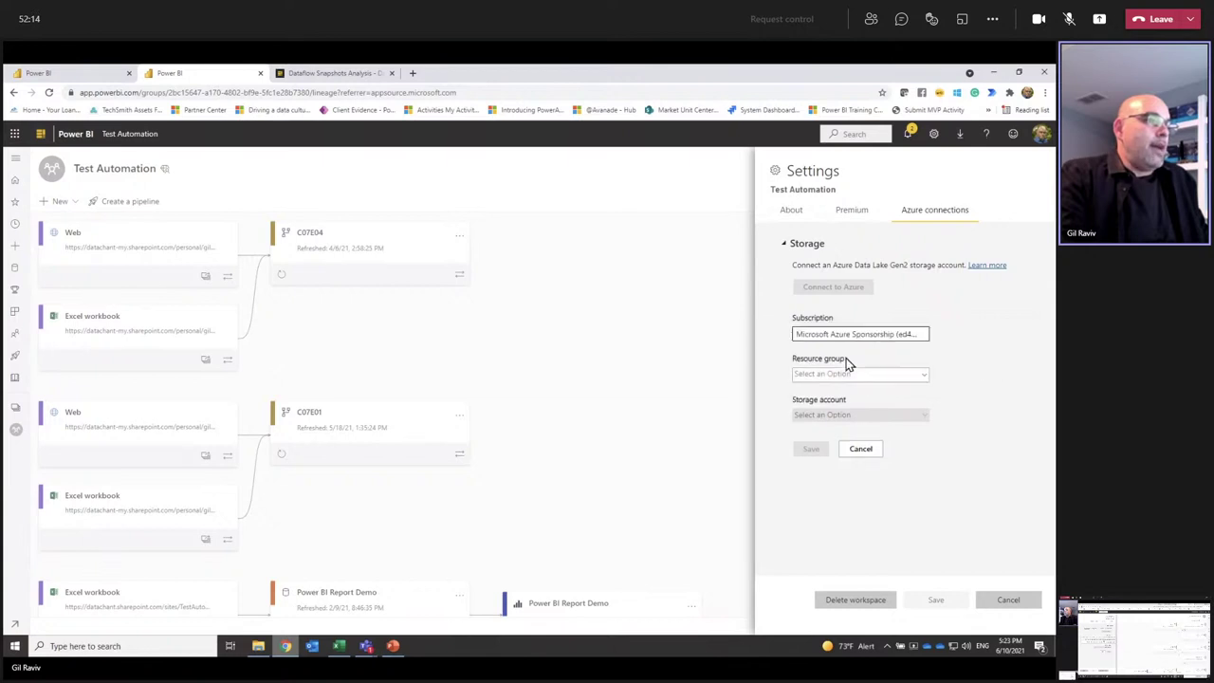
click(839, 382)
click(837, 379)
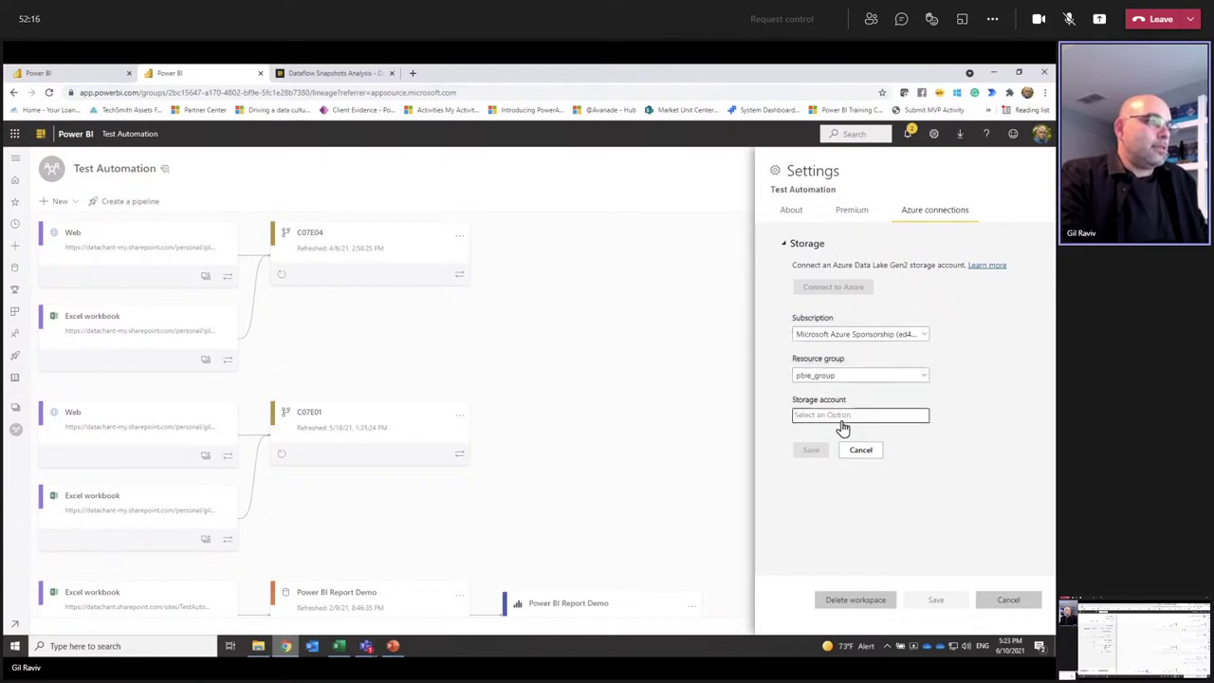
click(840, 417)
click(826, 420)
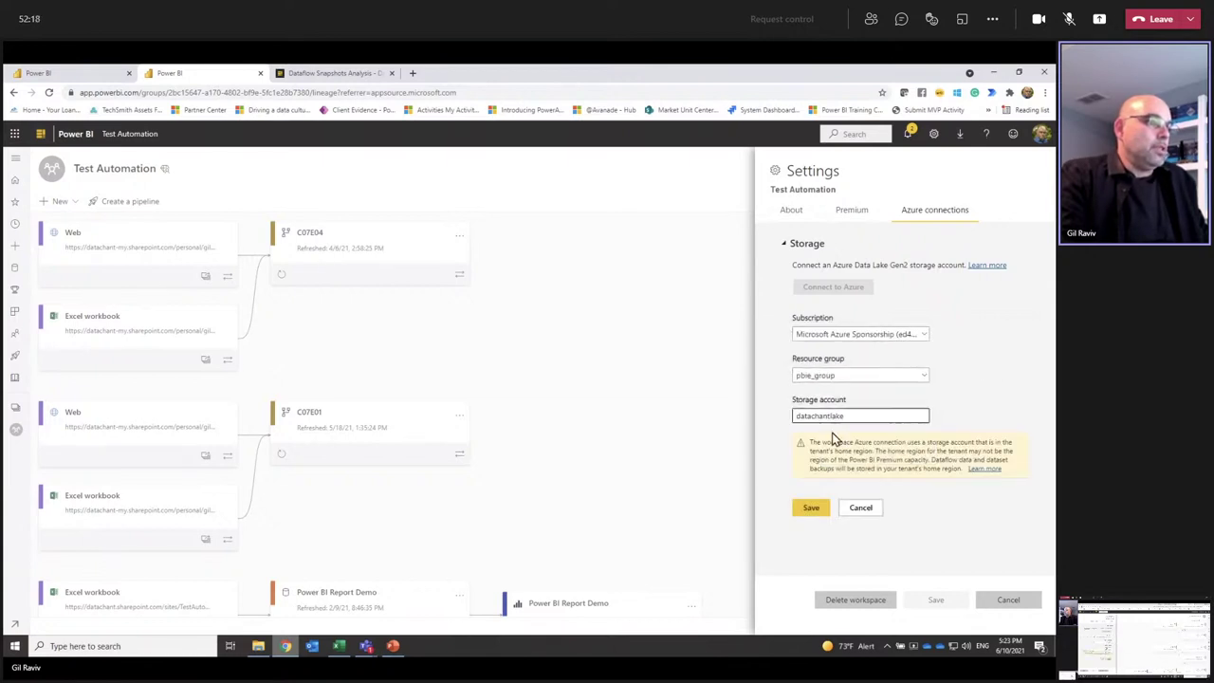
click(812, 508)
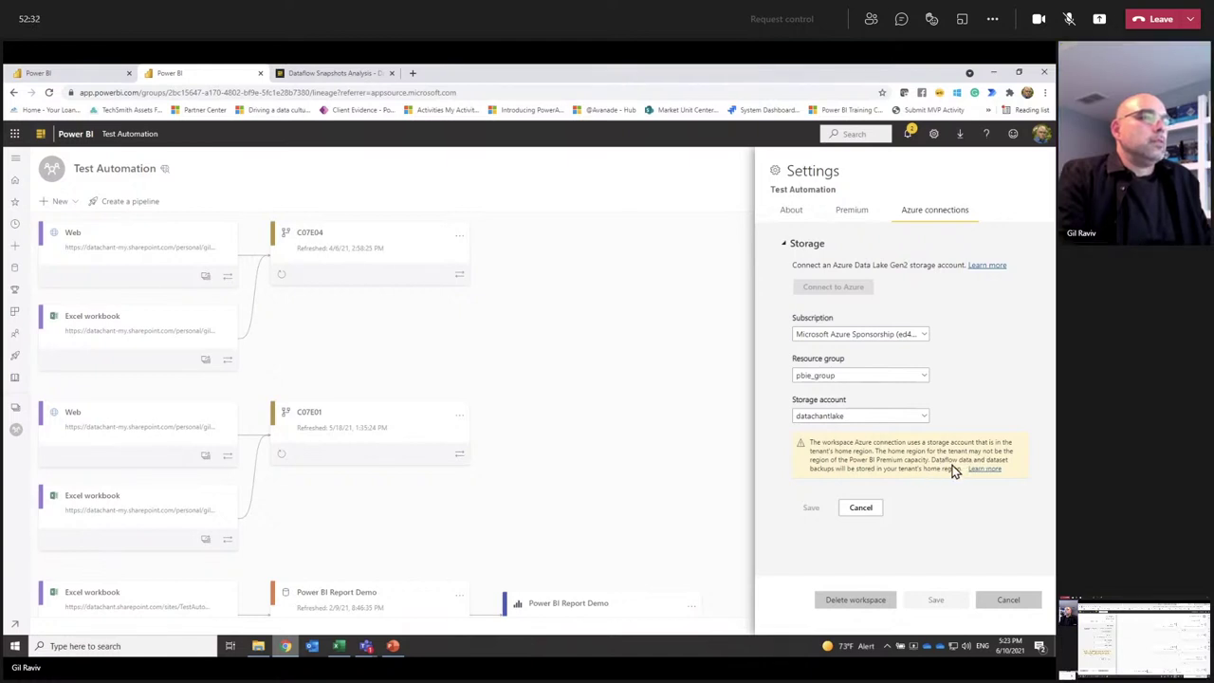
click(1005, 600)
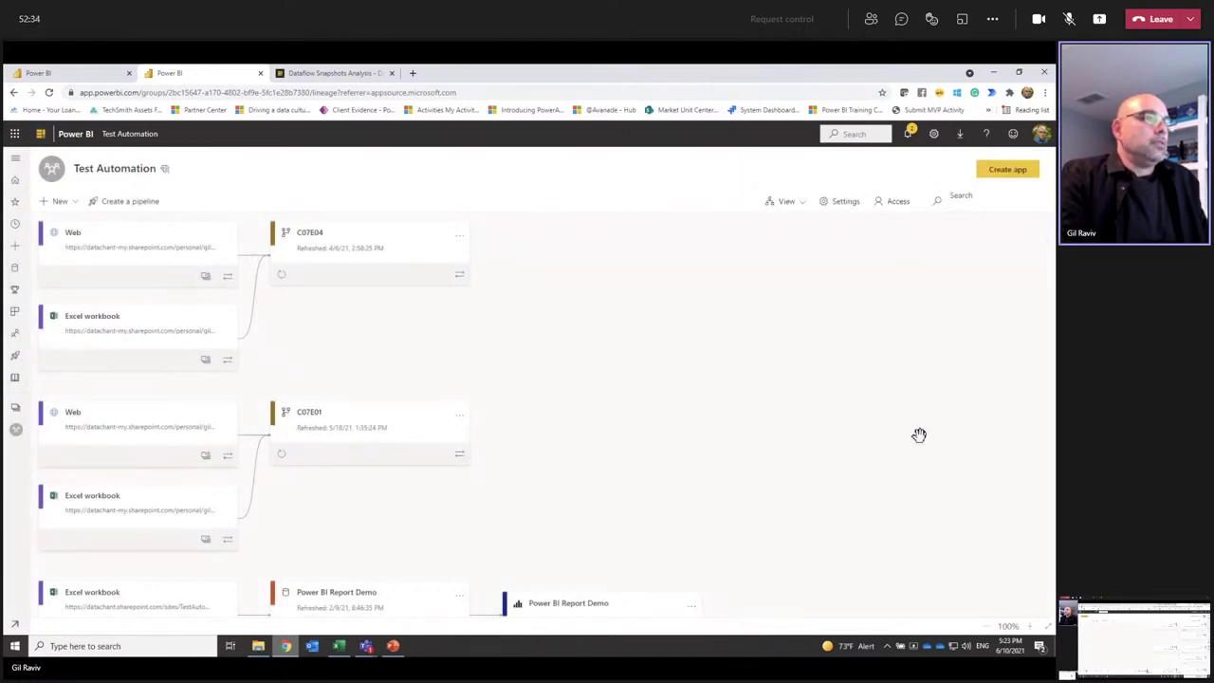
click(861, 202)
click(858, 208)
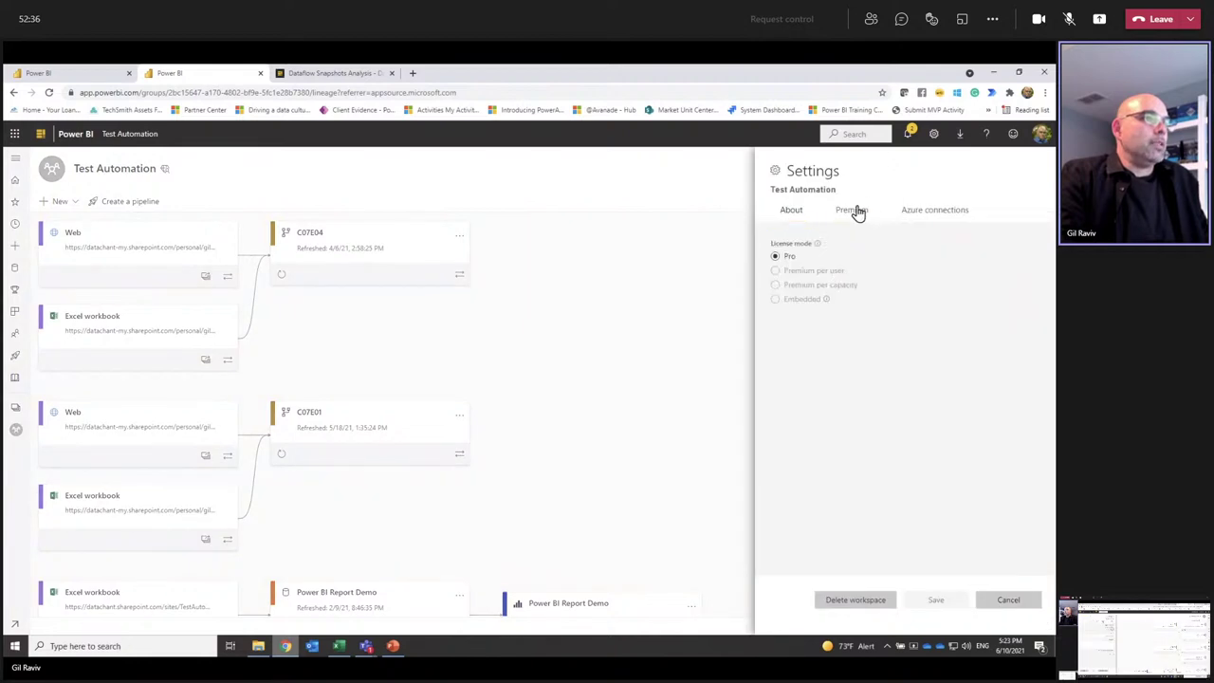
click(802, 272)
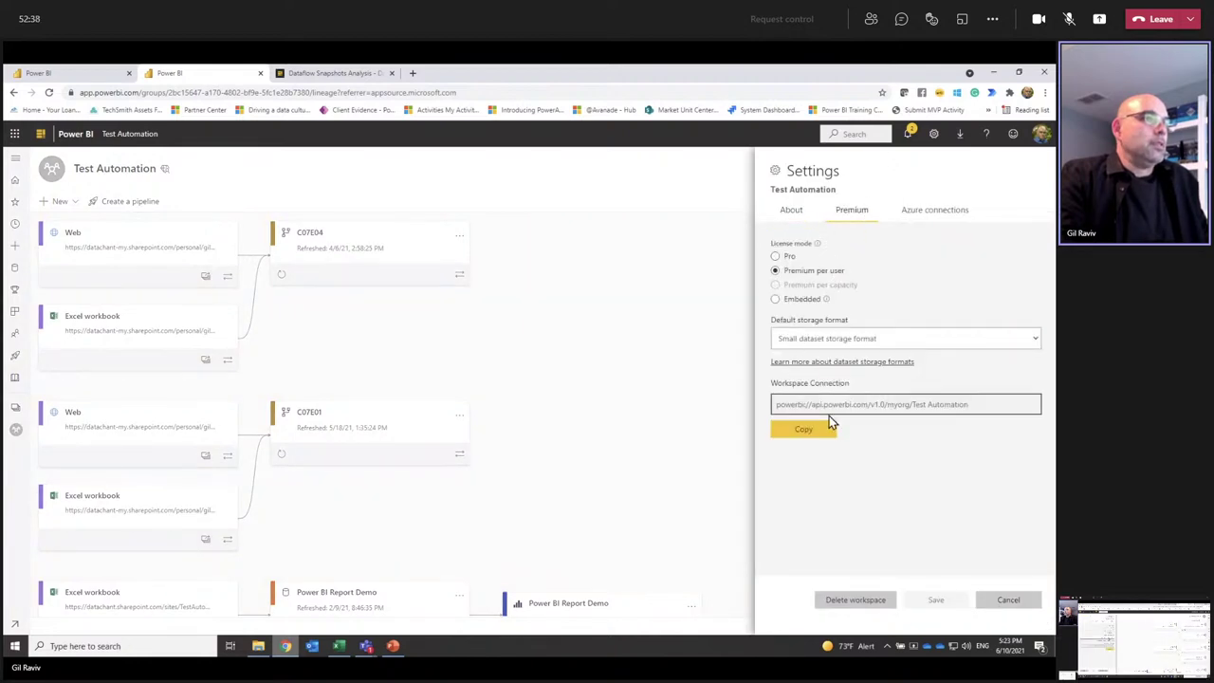
click(935, 209)
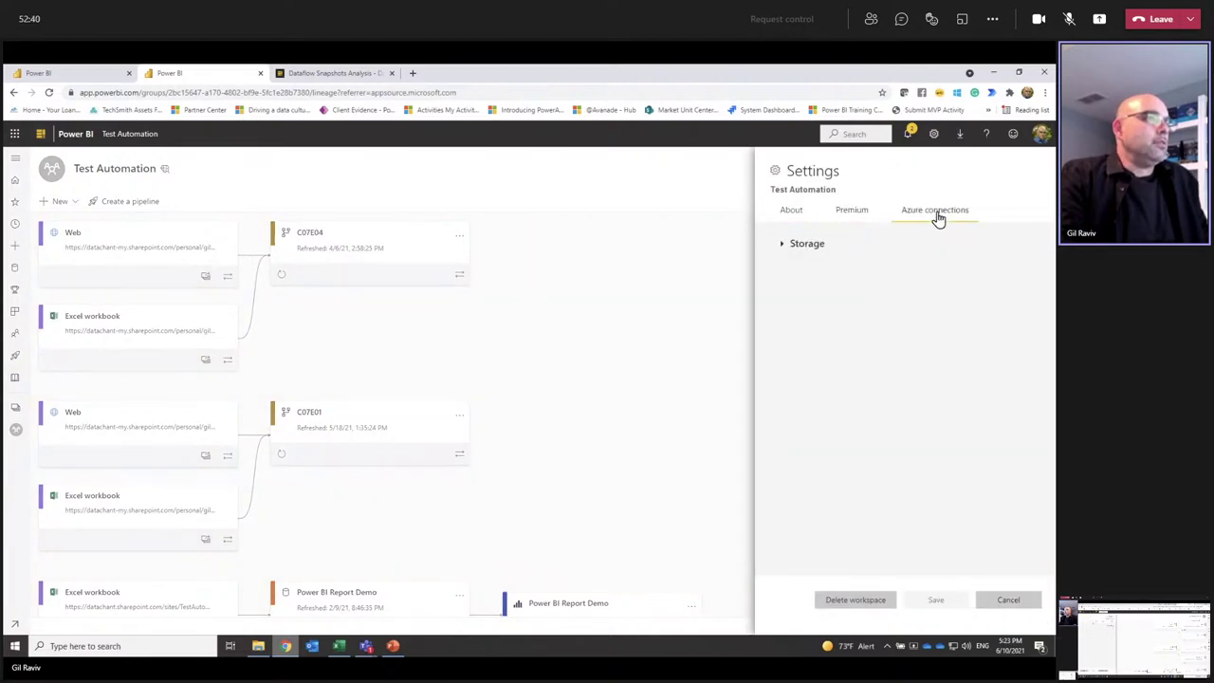
drag(834, 243, 820, 245)
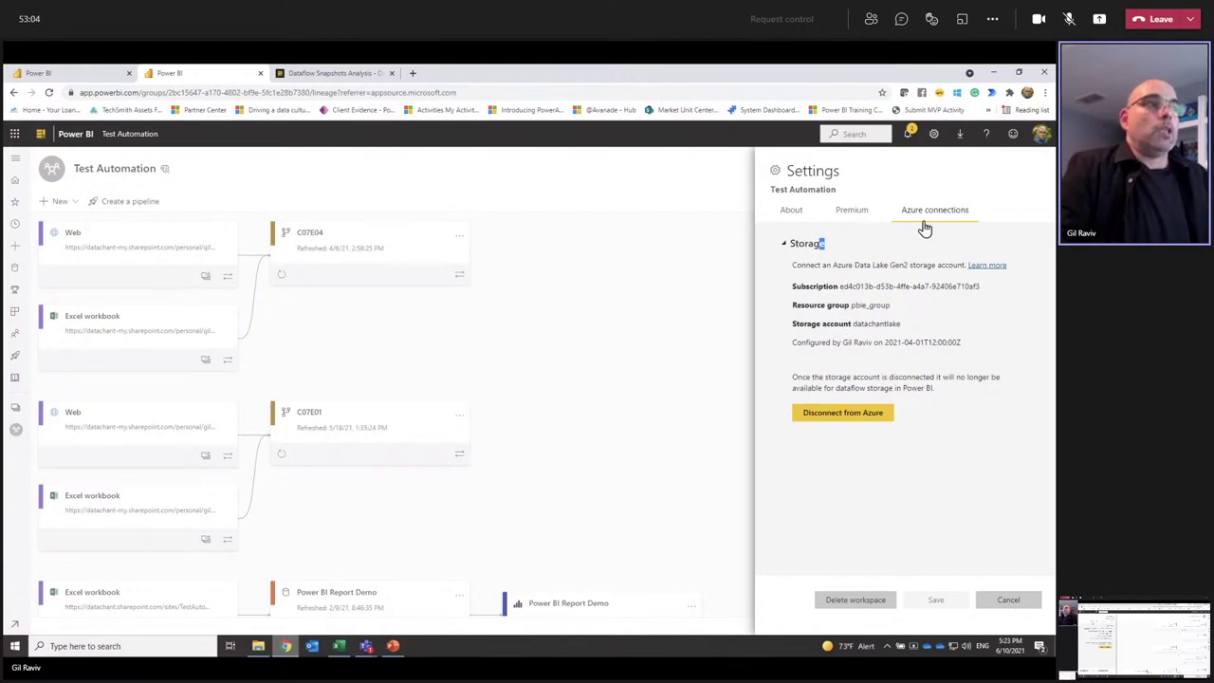
click(1008, 600)
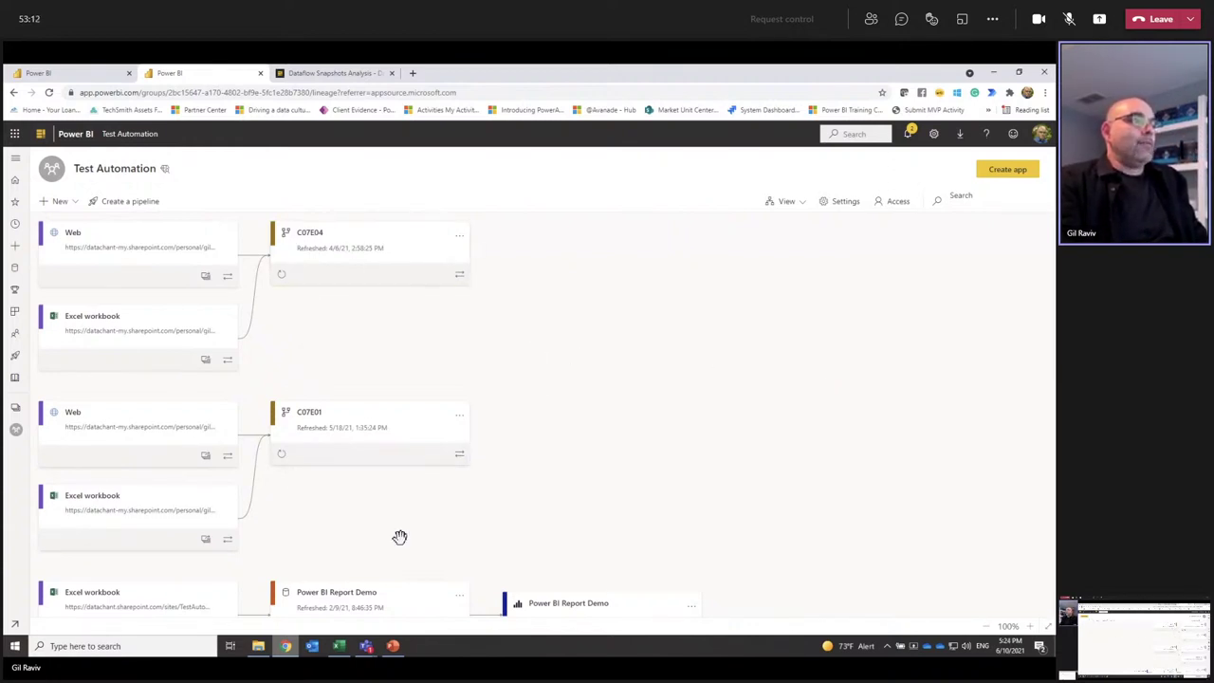
Step: Refresh the C07E04 and C07E01 dataflows, with C07E01 refreshed on 6/10/21
click(283, 278)
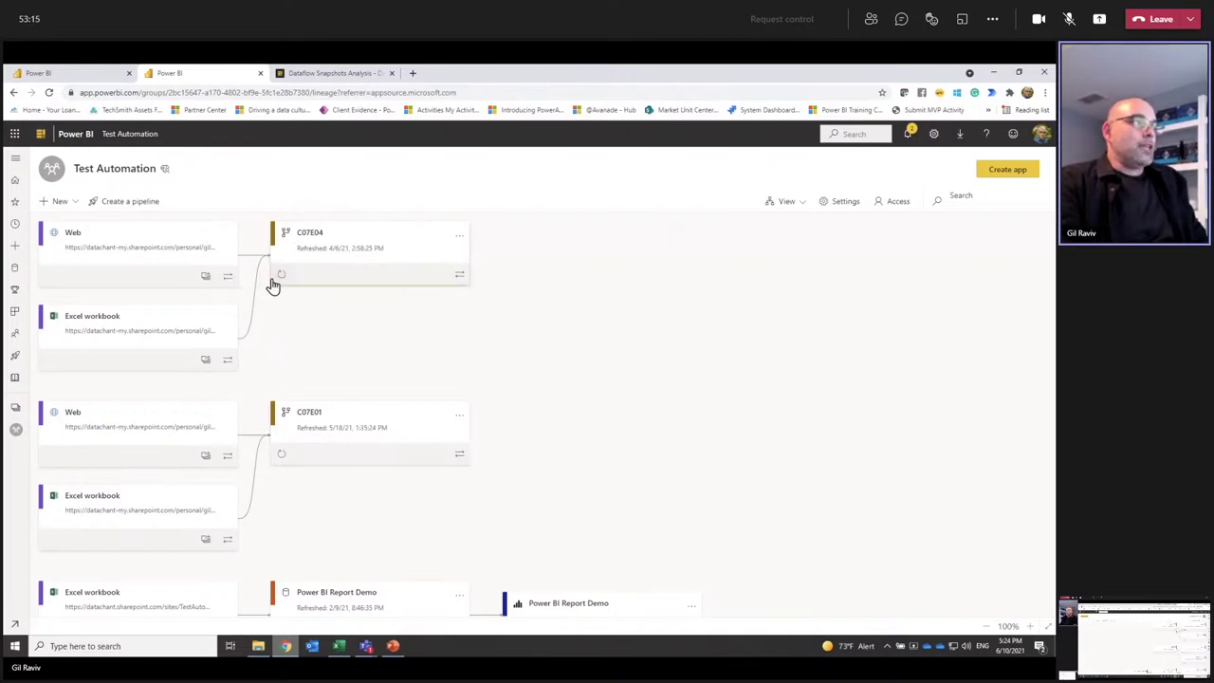
click(339, 413)
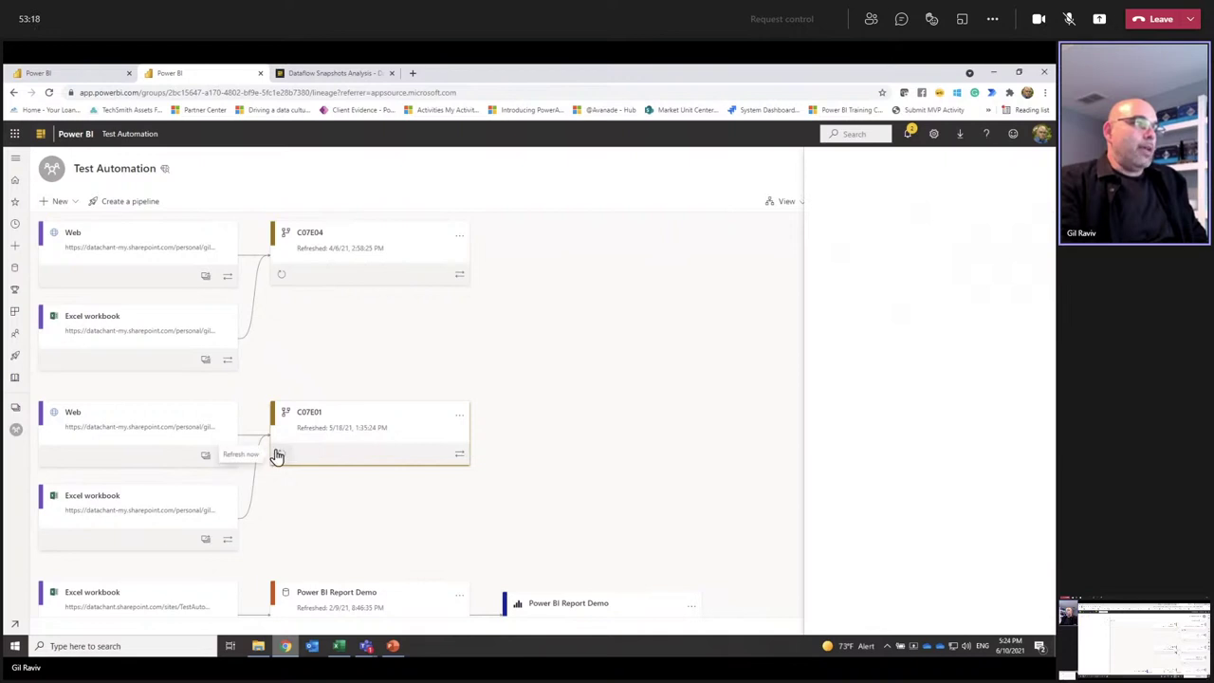
click(281, 458)
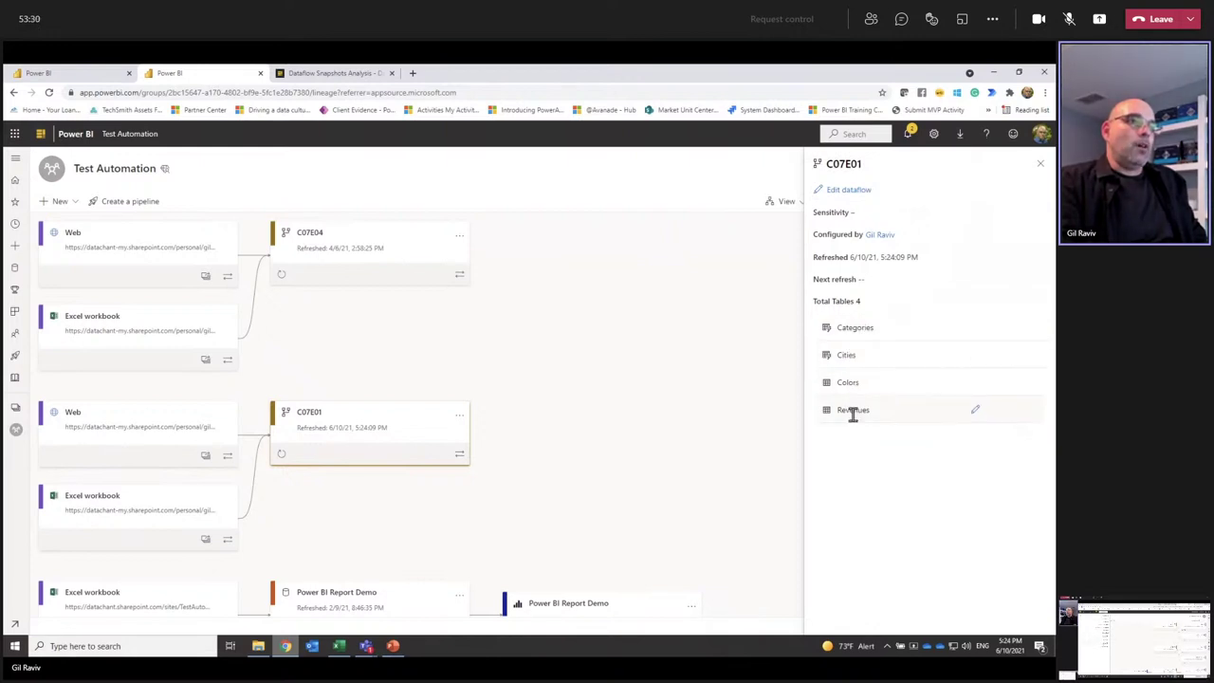
click(171, 645)
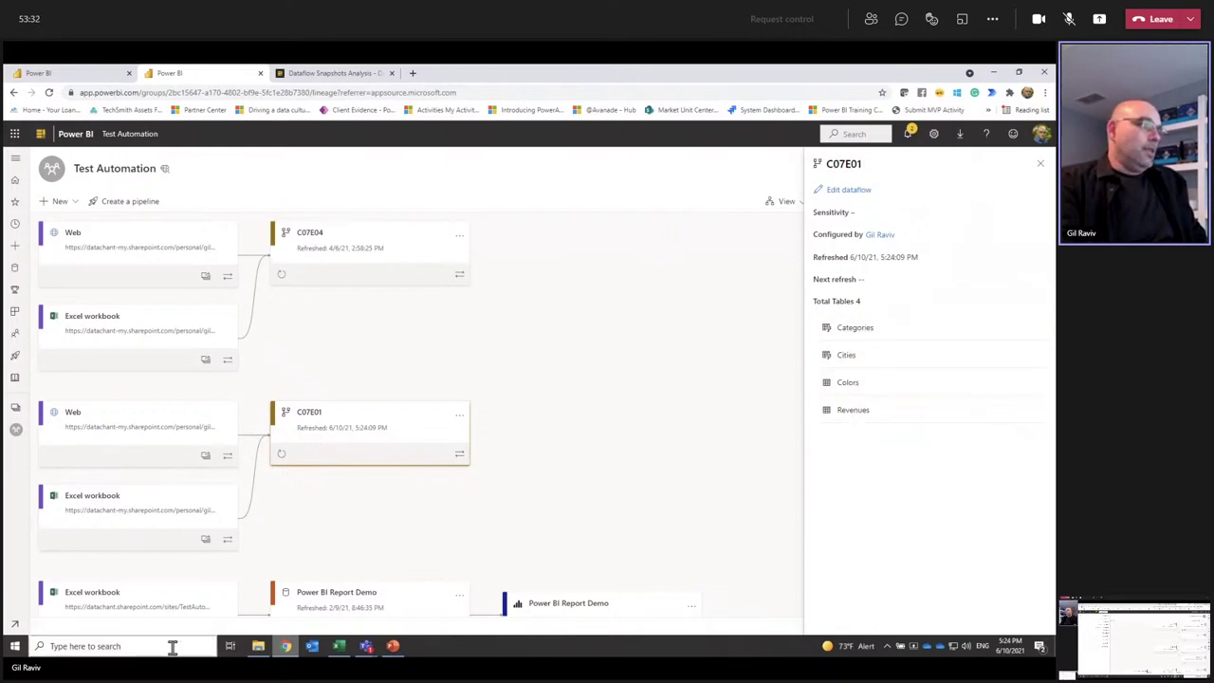
Step: Search Start for 'azure' and launch Microsoft Azure Storage Explorer
text(azure)
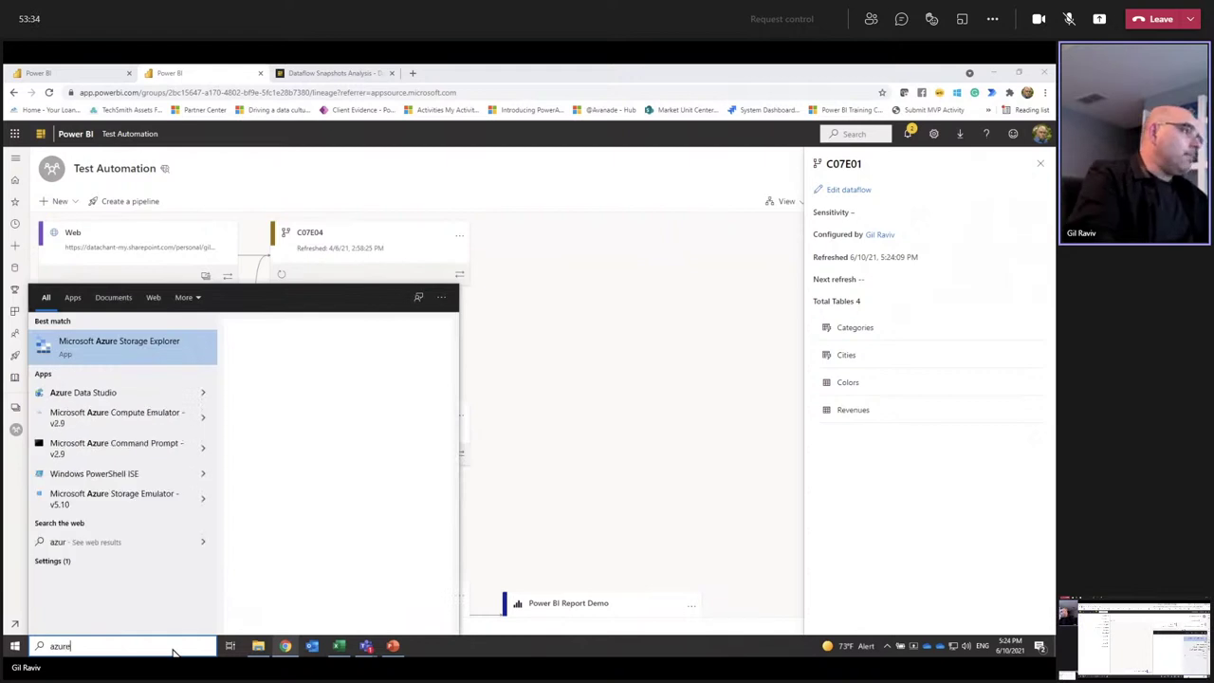
click(136, 352)
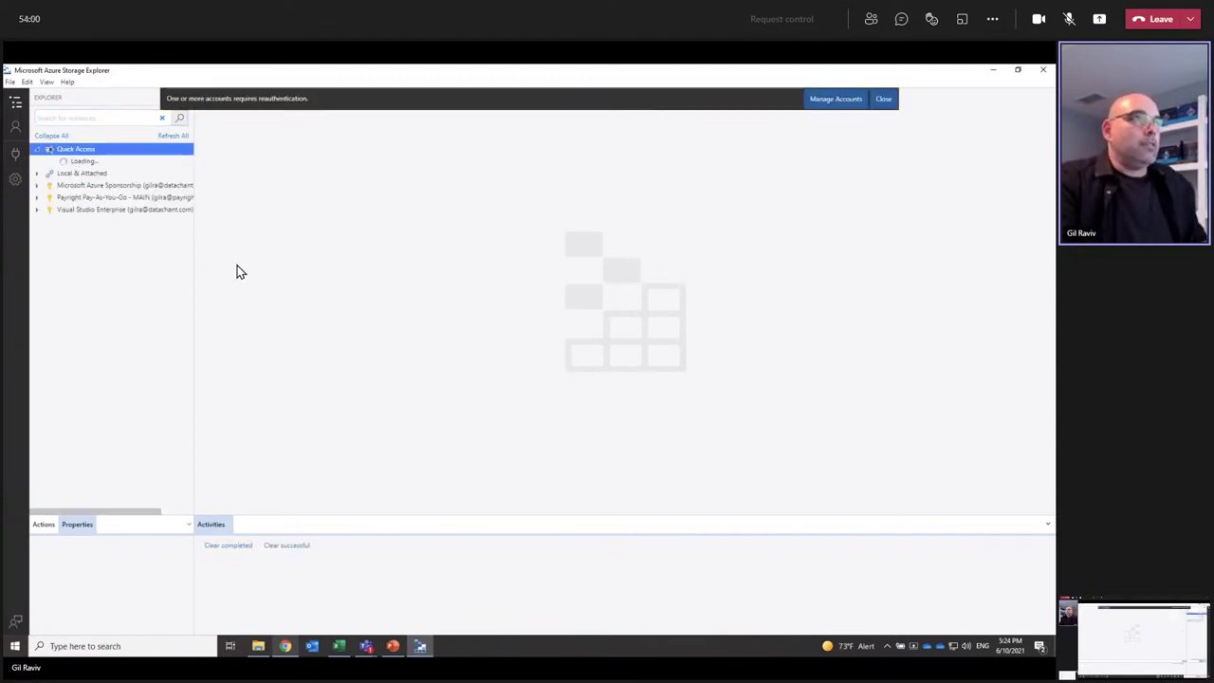
Step: Browse Microsoft Azure Sponsorship > datachantlake > Blob Containers and open the powerbi container
click(38, 175)
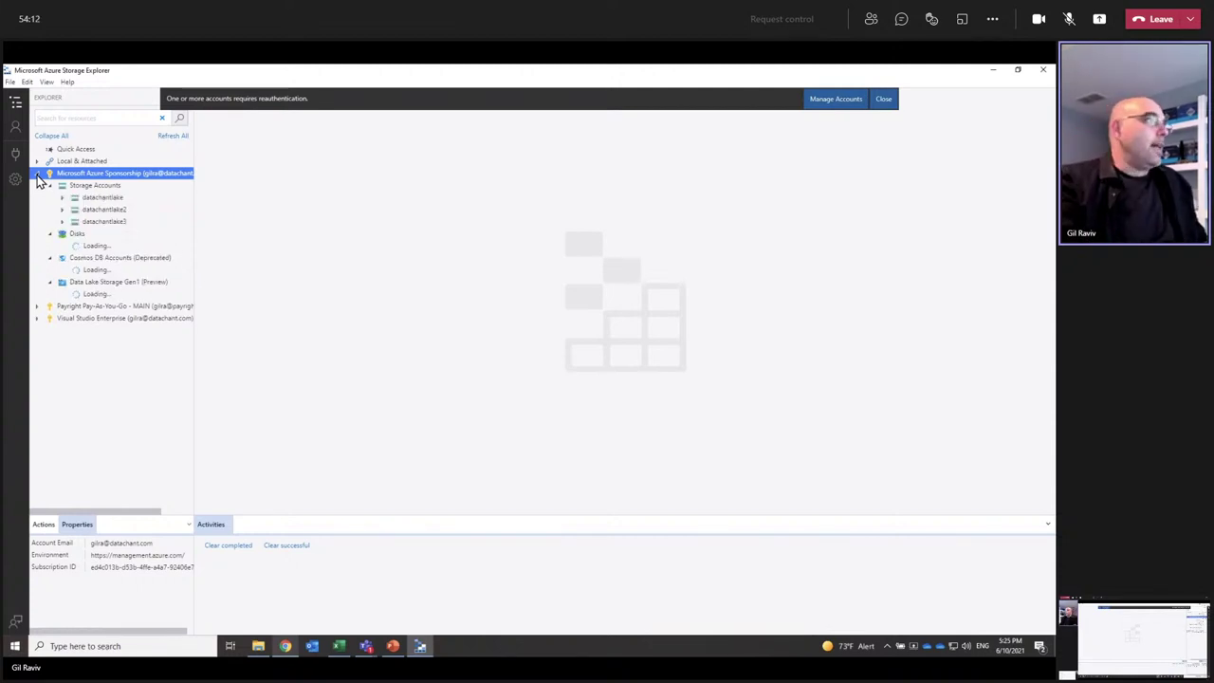
click(84, 198)
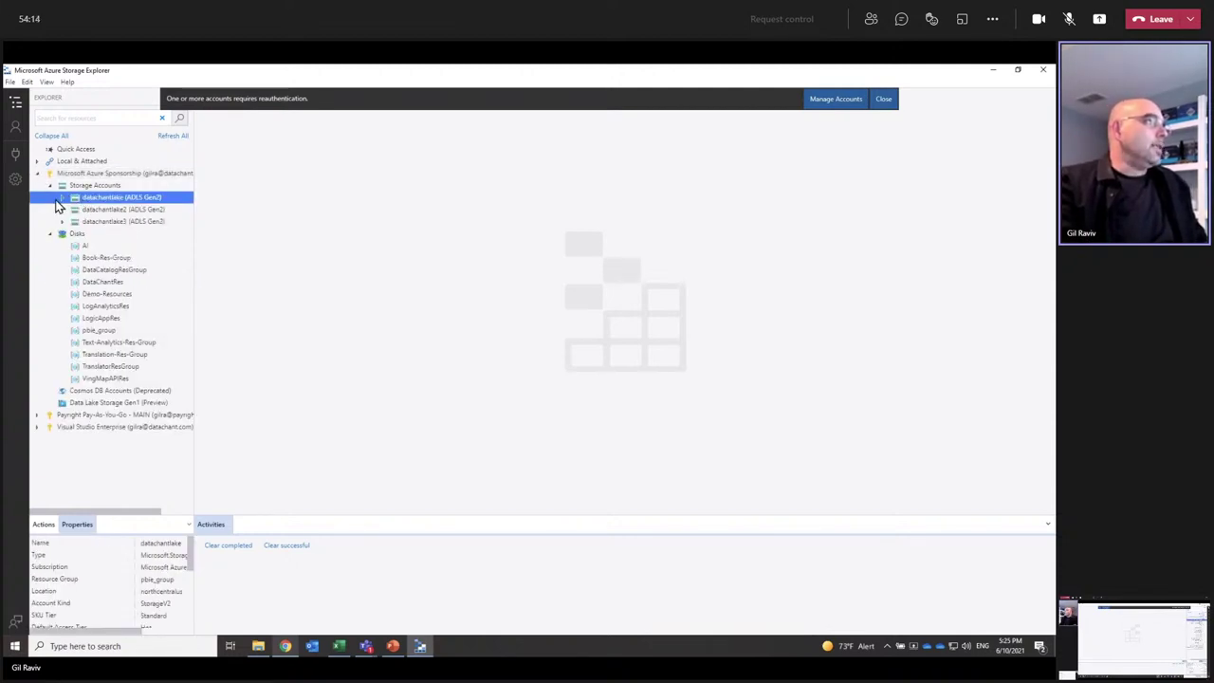
click(62, 198)
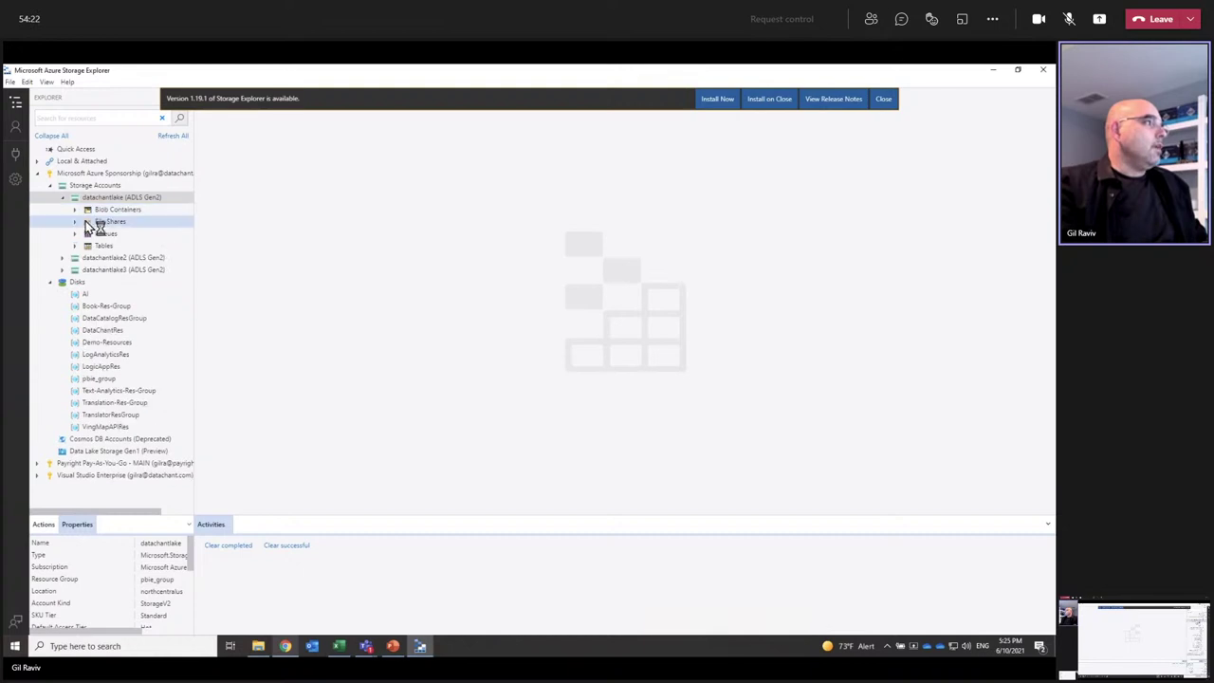
double_click(82, 210)
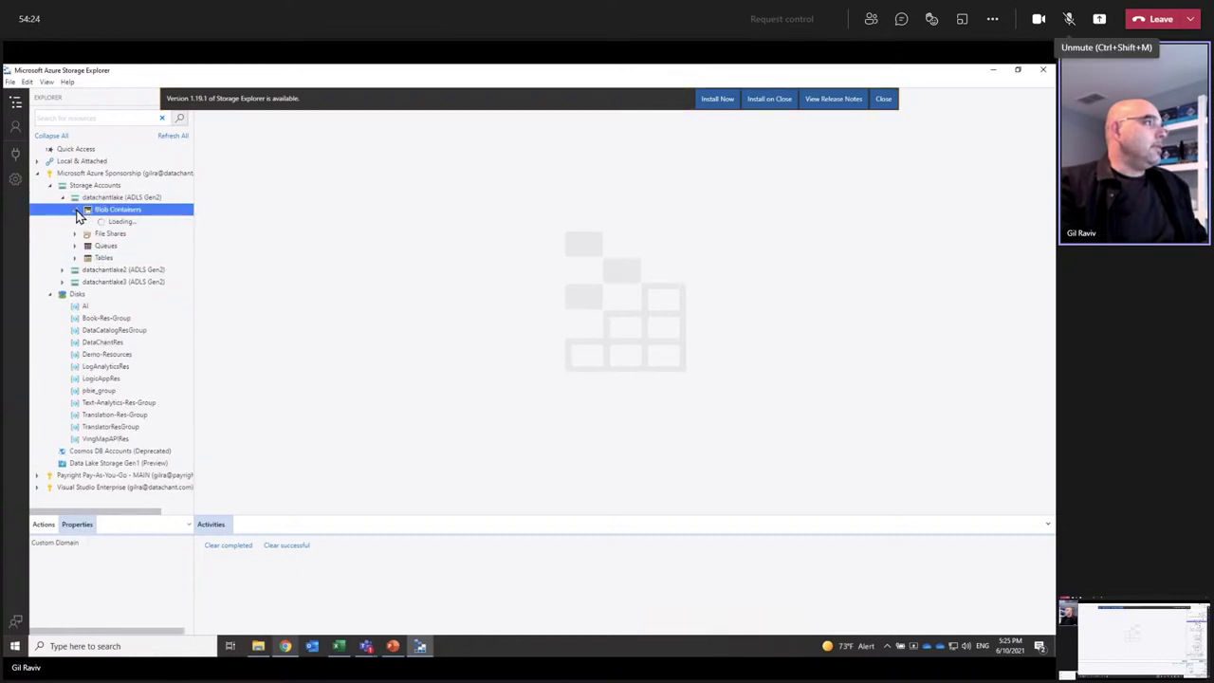
click(104, 234)
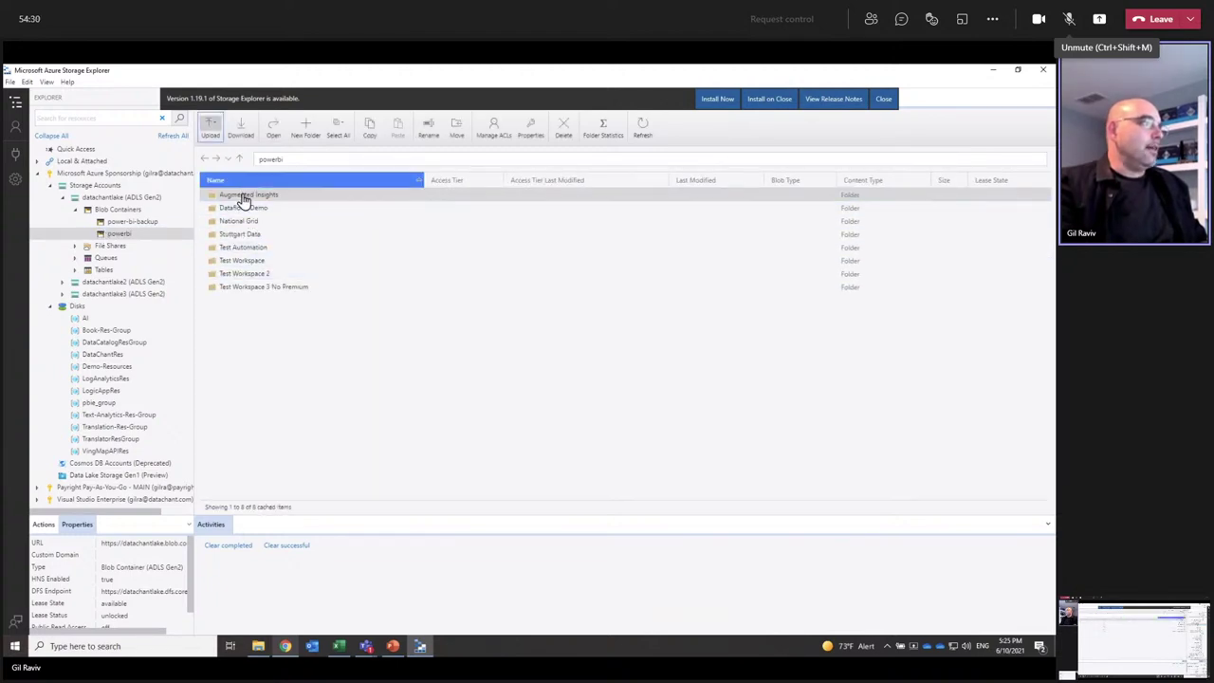
Step: Drill into Test Automation > C07E01 > Revenues > Revenues.csv.snapshots to list its 33 snapshots
double_click(241, 246)
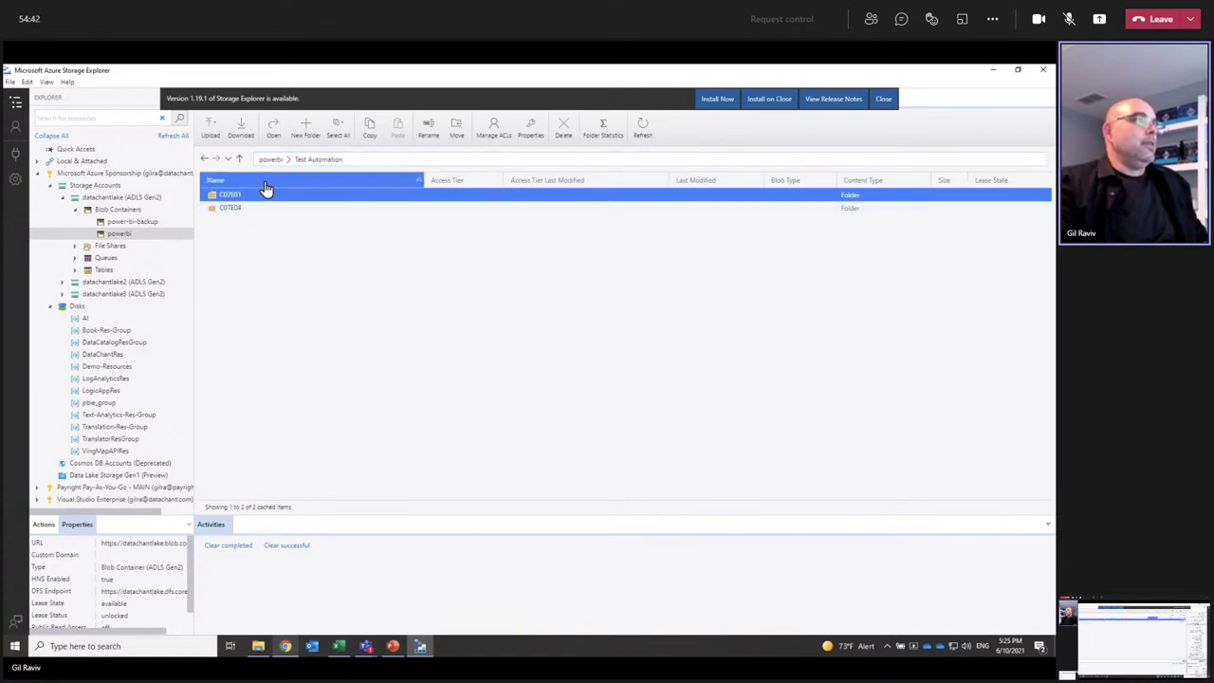
double_click(233, 197)
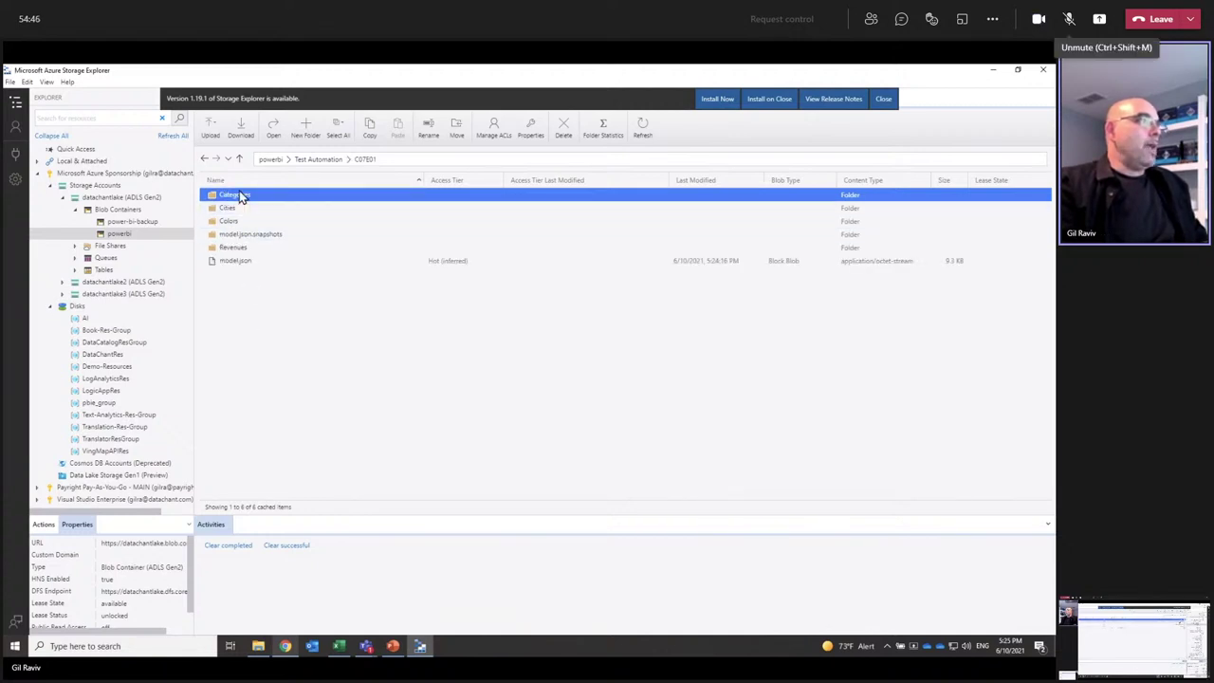
double_click(231, 251)
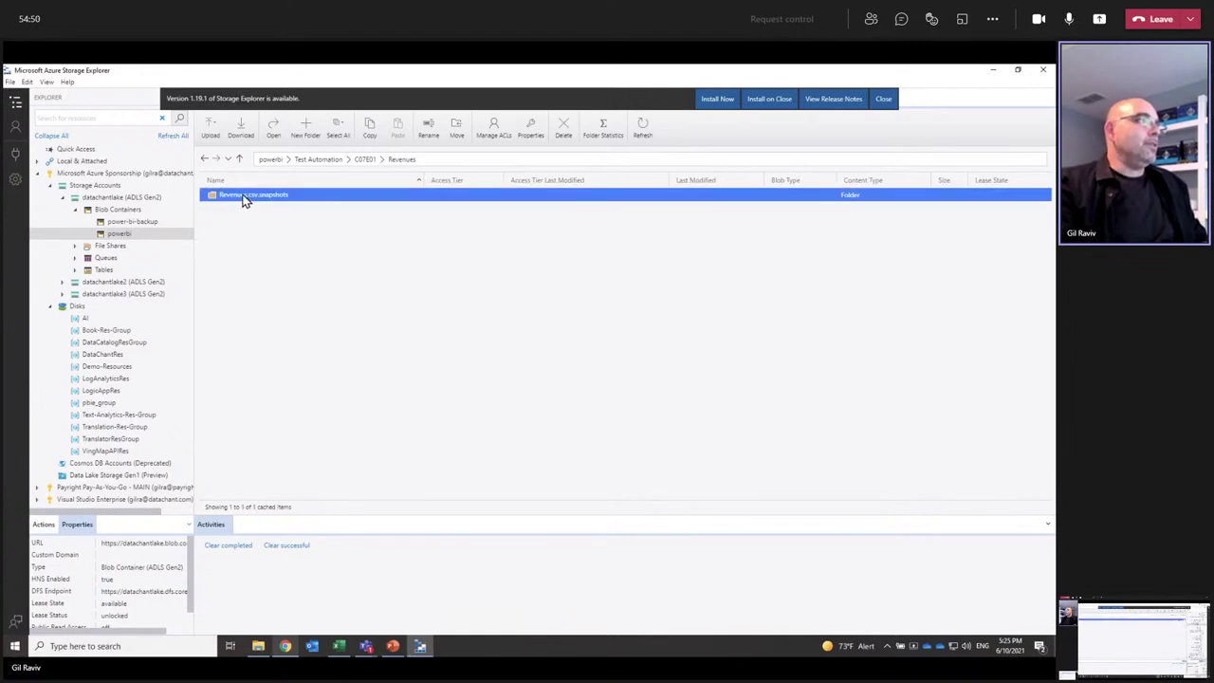
double_click(263, 196)
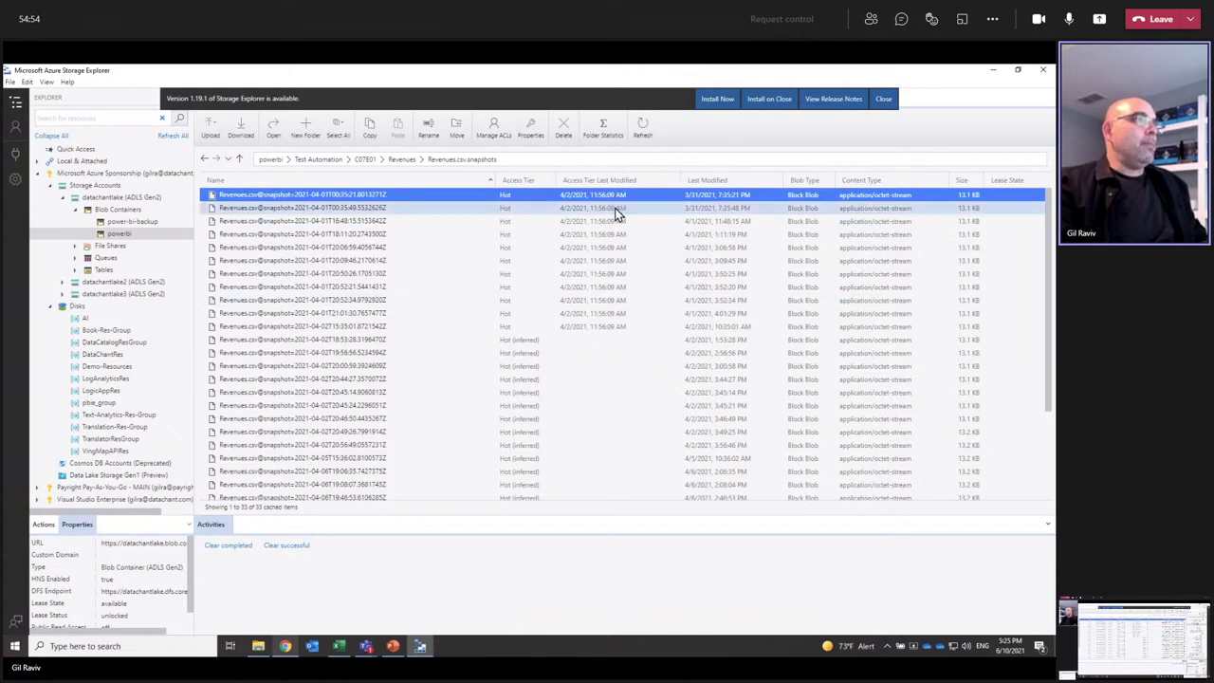
Step: Sort the snapshots by Last Modified, newest first, then switch back to Power BI
click(722, 182)
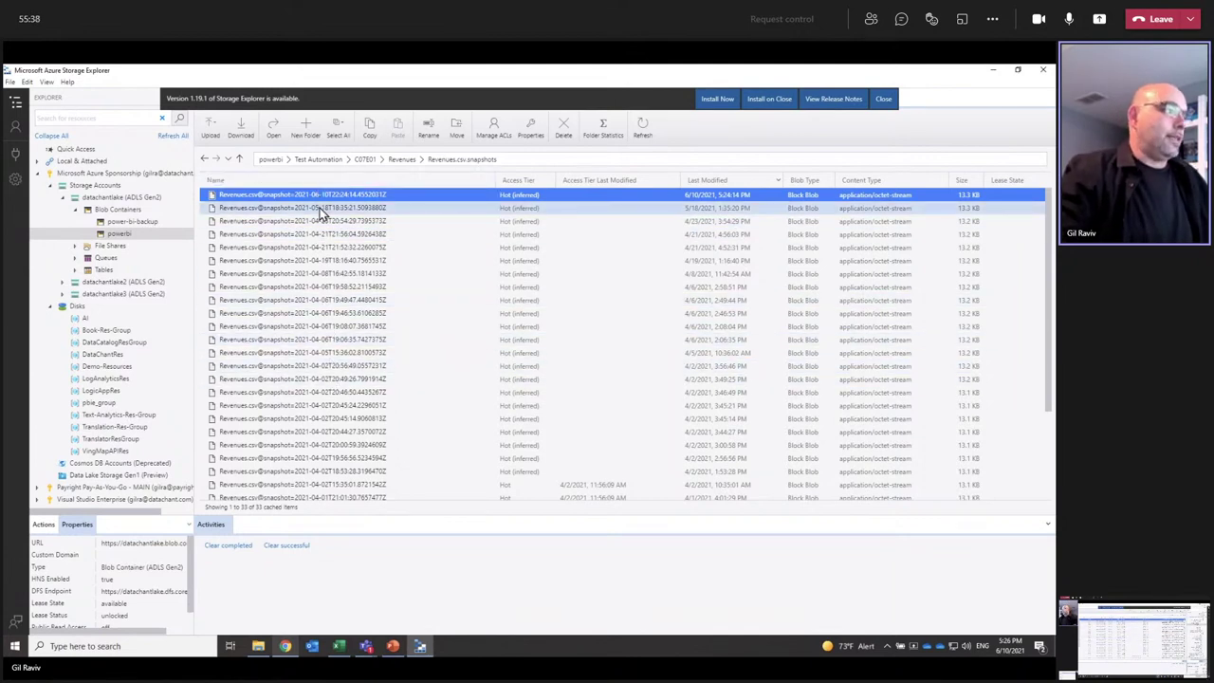
click(284, 646)
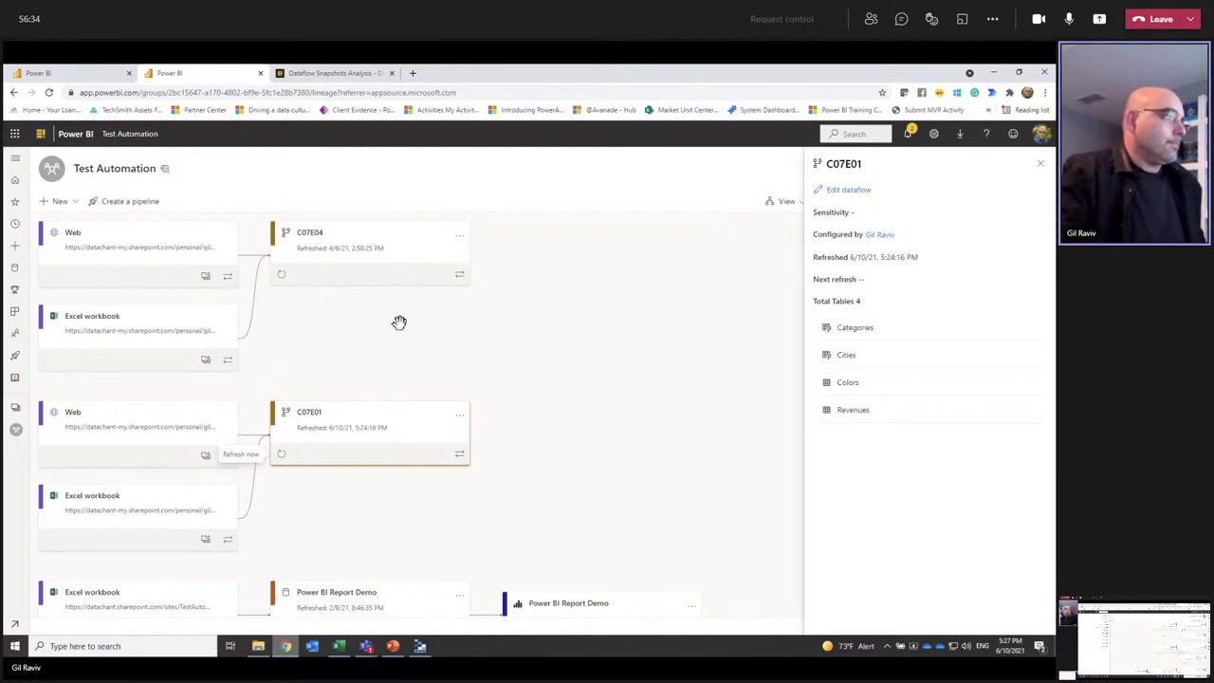
Step: Choose Edit from the C07E01 dataflow card's menu to list its four tables
click(460, 418)
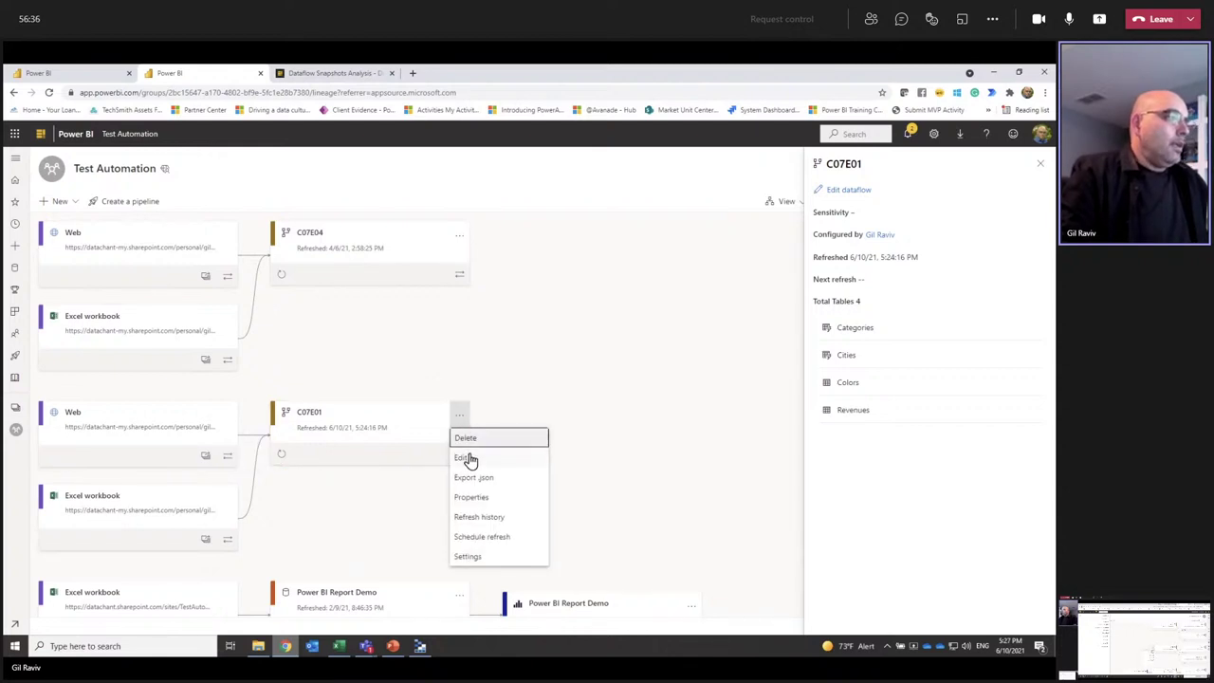
click(468, 459)
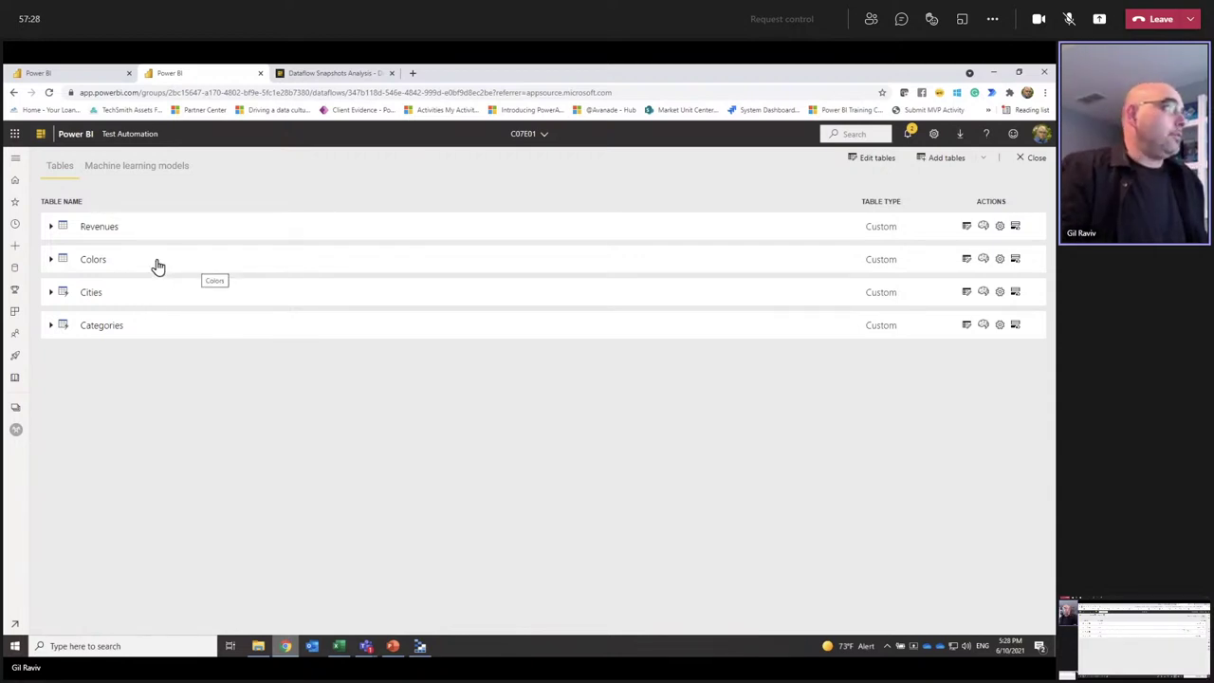
Step: Open Edit tables and preview the Revenues query at its Navigation and Filled down steps
click(873, 156)
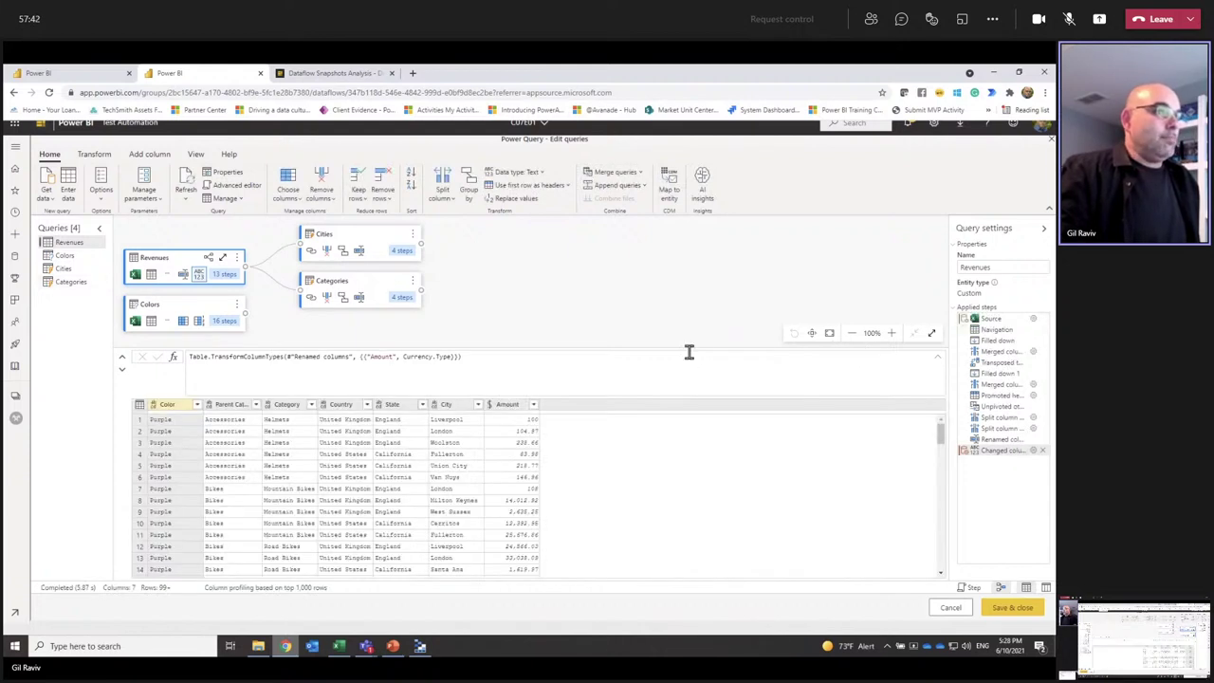
drag(688, 349, 732, 363)
click(996, 338)
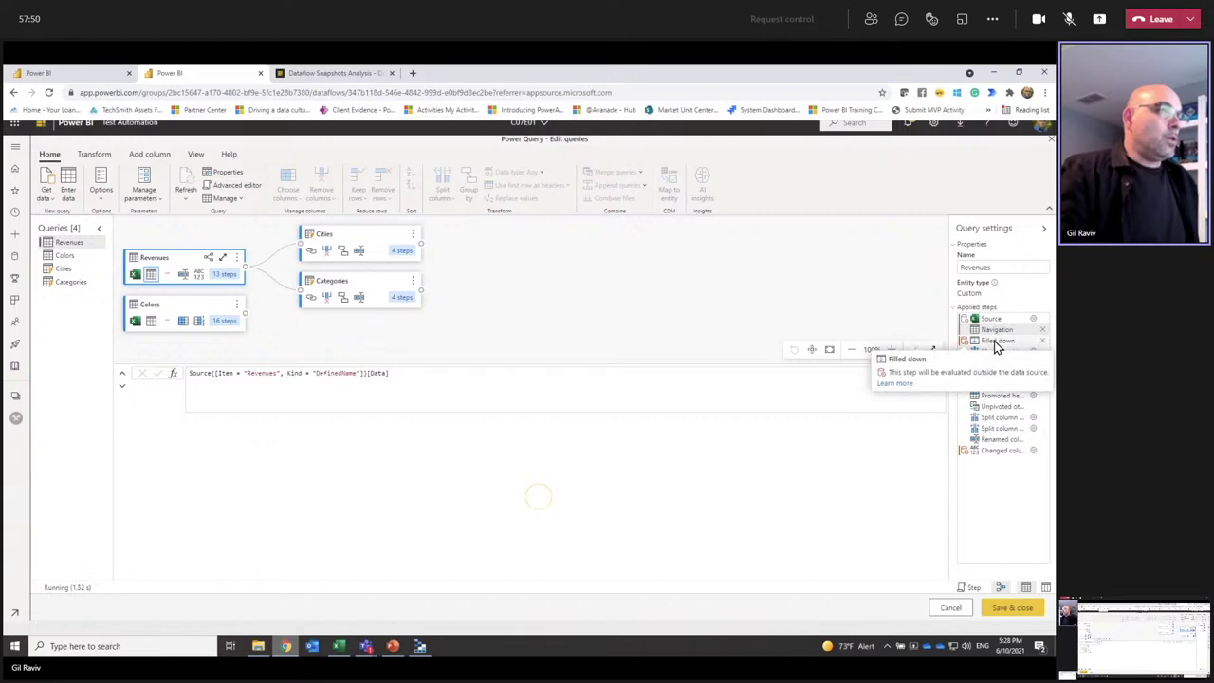
click(996, 343)
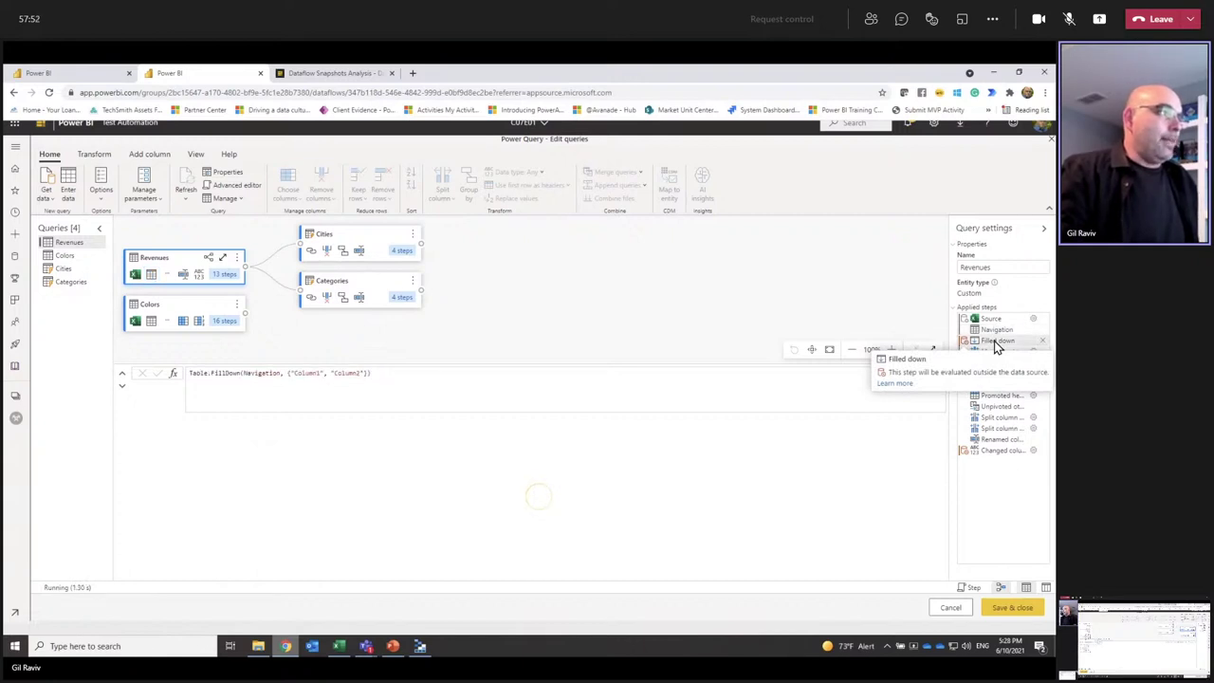
scroll(521, 488, down, 3)
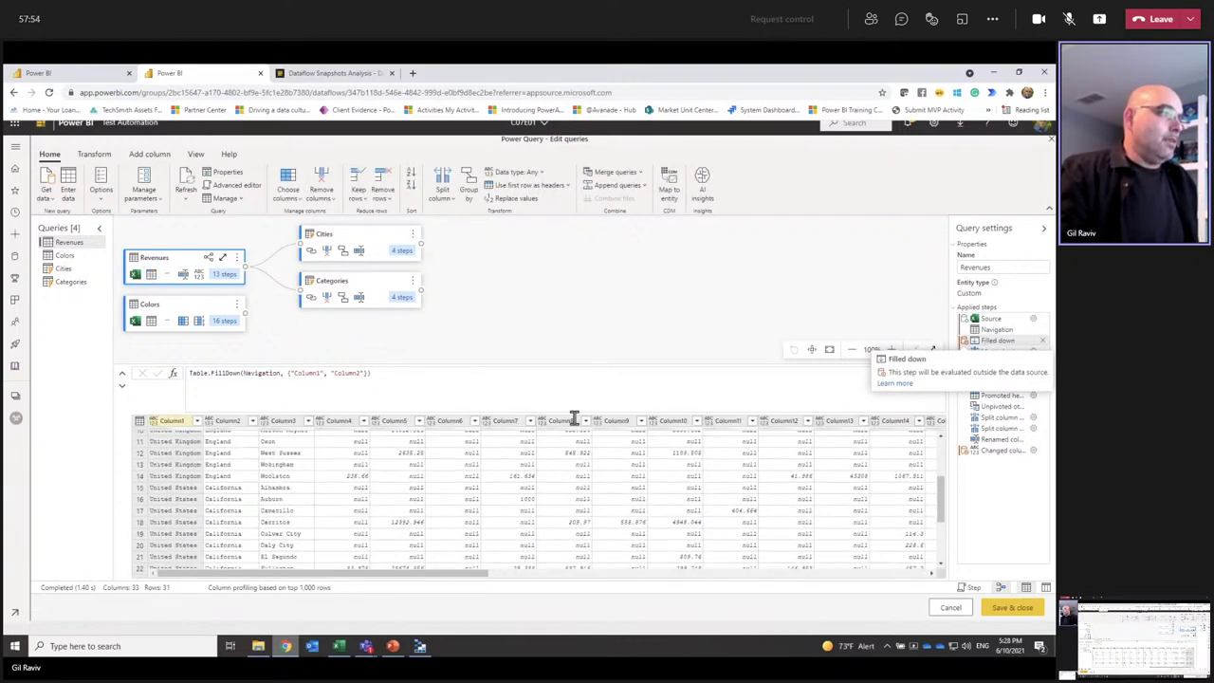
scroll(556, 495, down, 3)
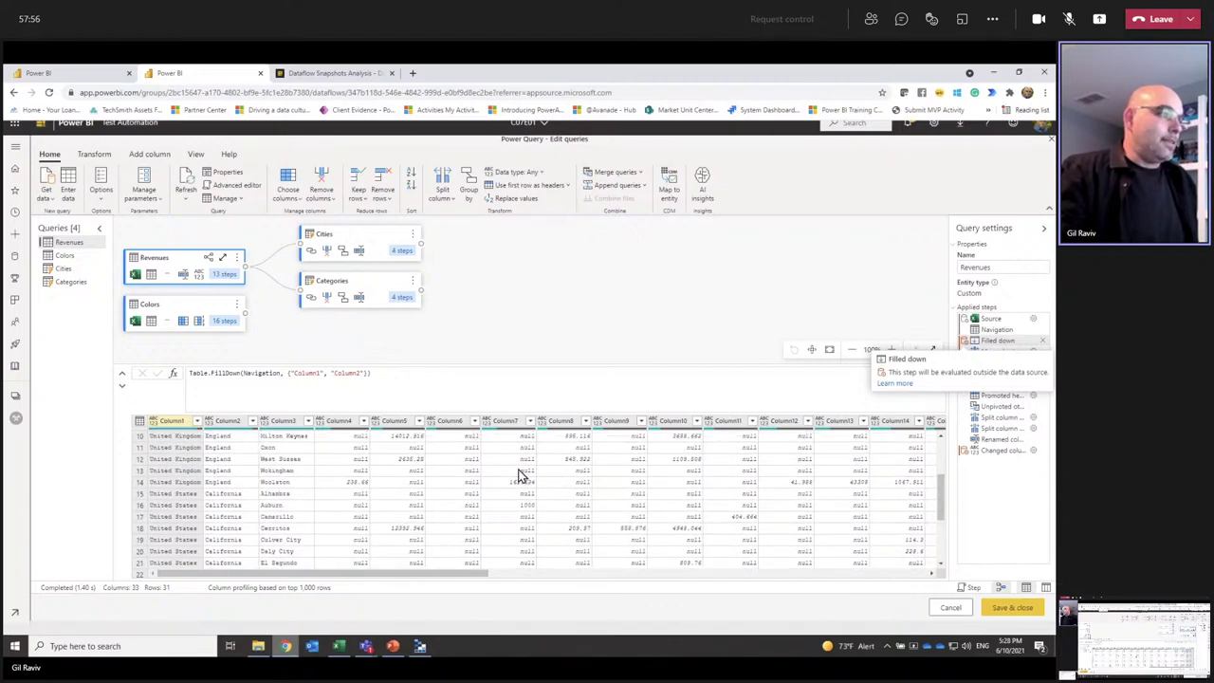
scroll(520, 474, up, 6)
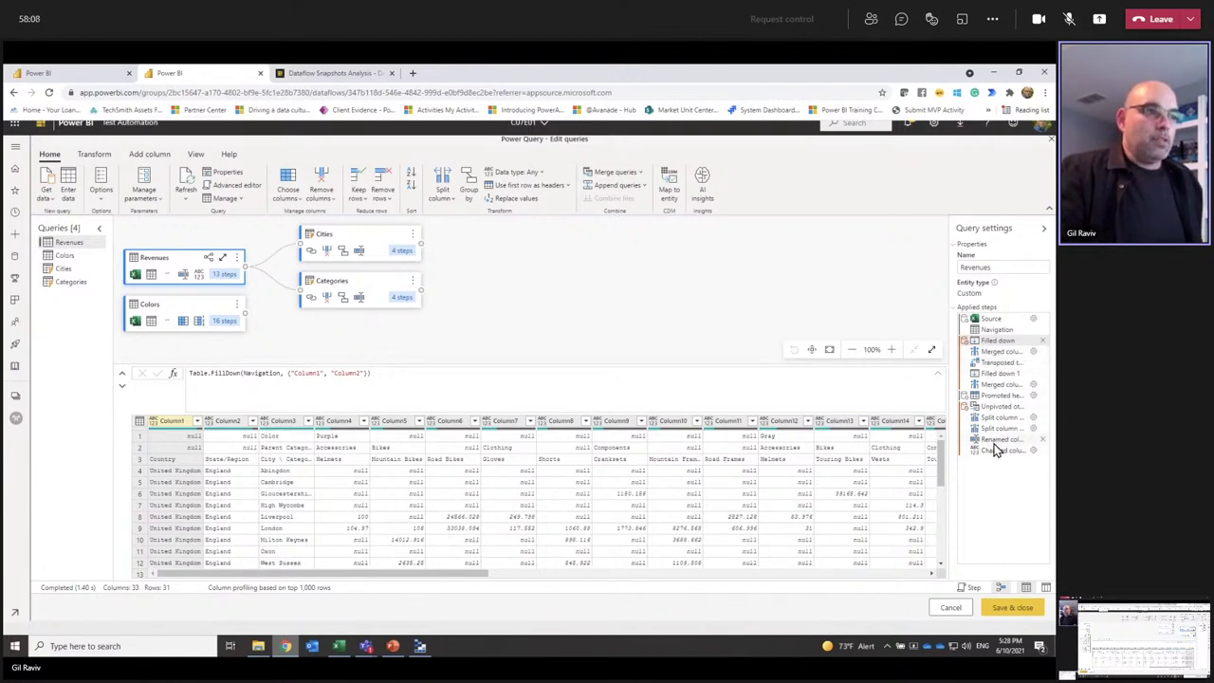
Step: Preview Revenues at its final Changed column type step, then cancel out of Power Query
click(994, 451)
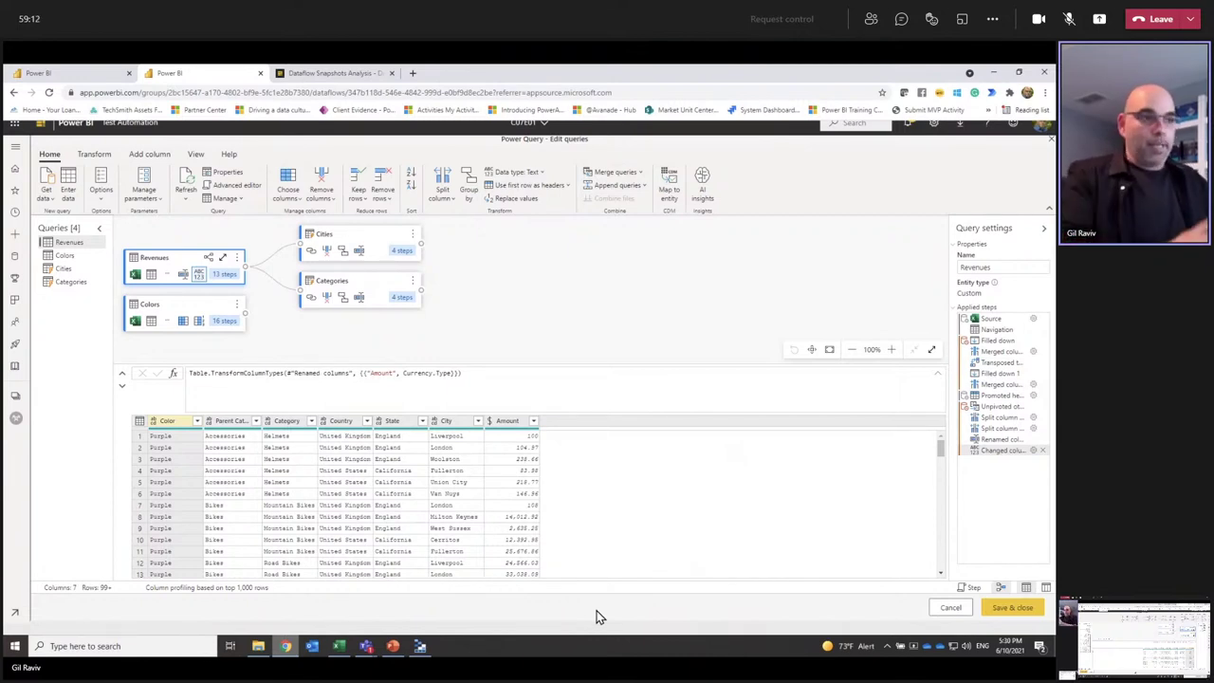
click(950, 608)
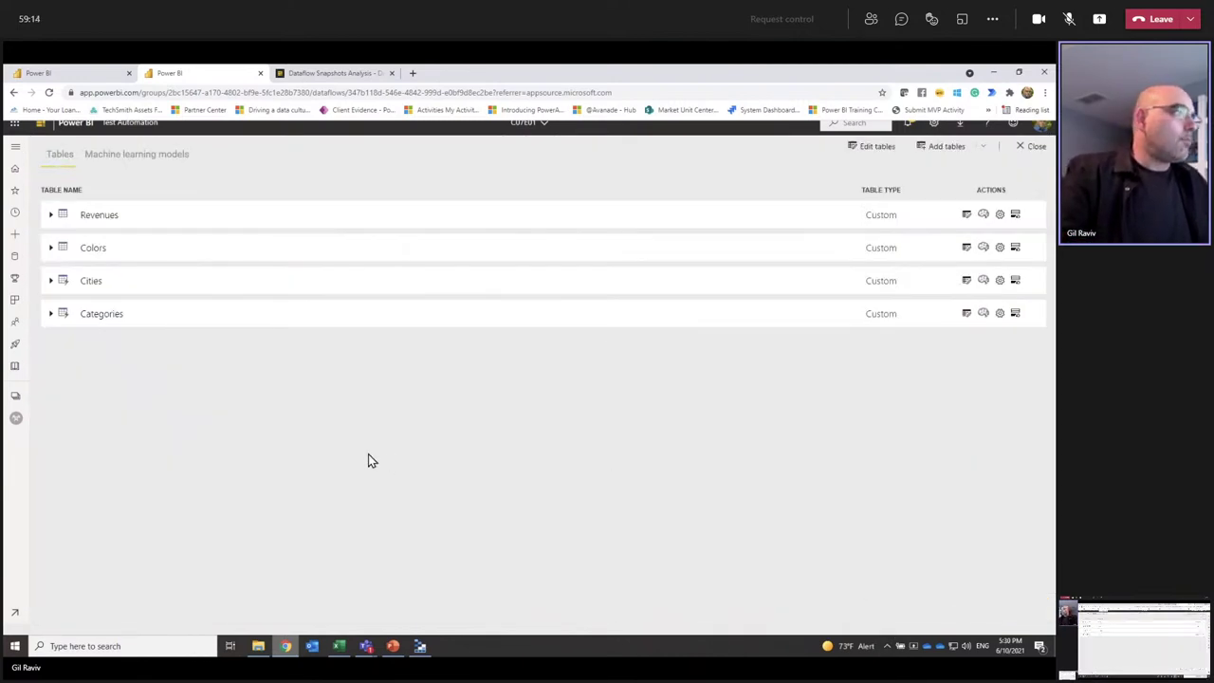
Step: Go to the Dataflow Snapshots workspace and open the Dataflow Snapshot Analysis dataset's settings
click(16, 399)
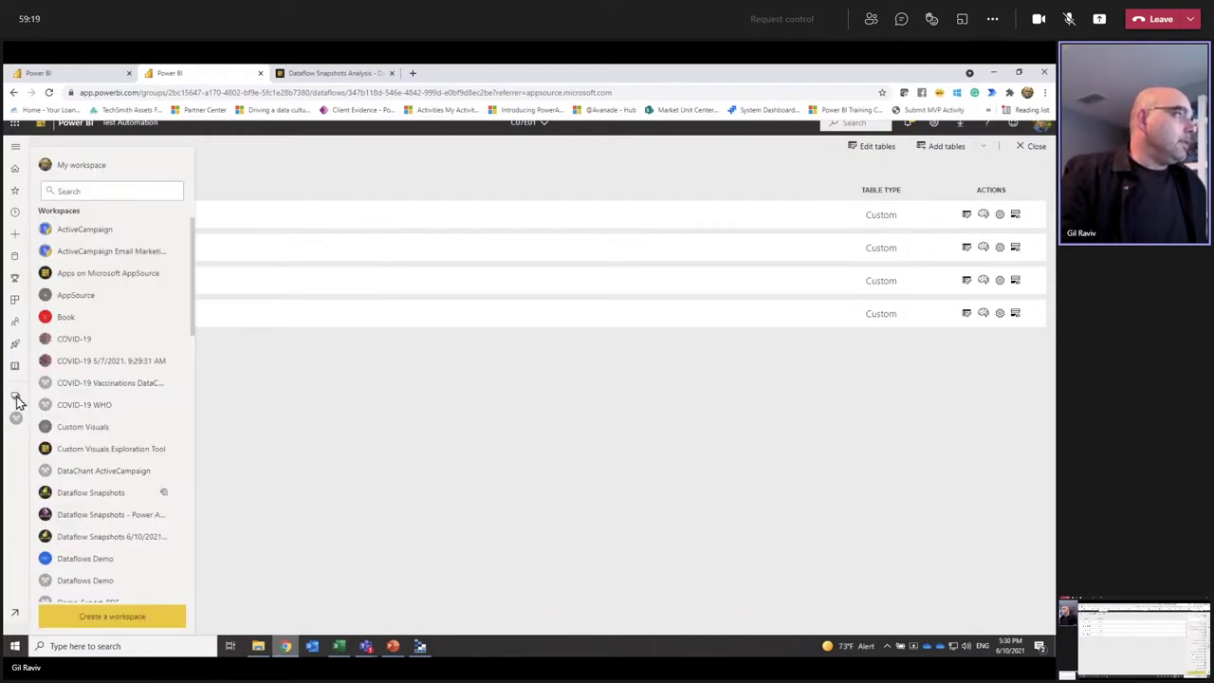
click(85, 497)
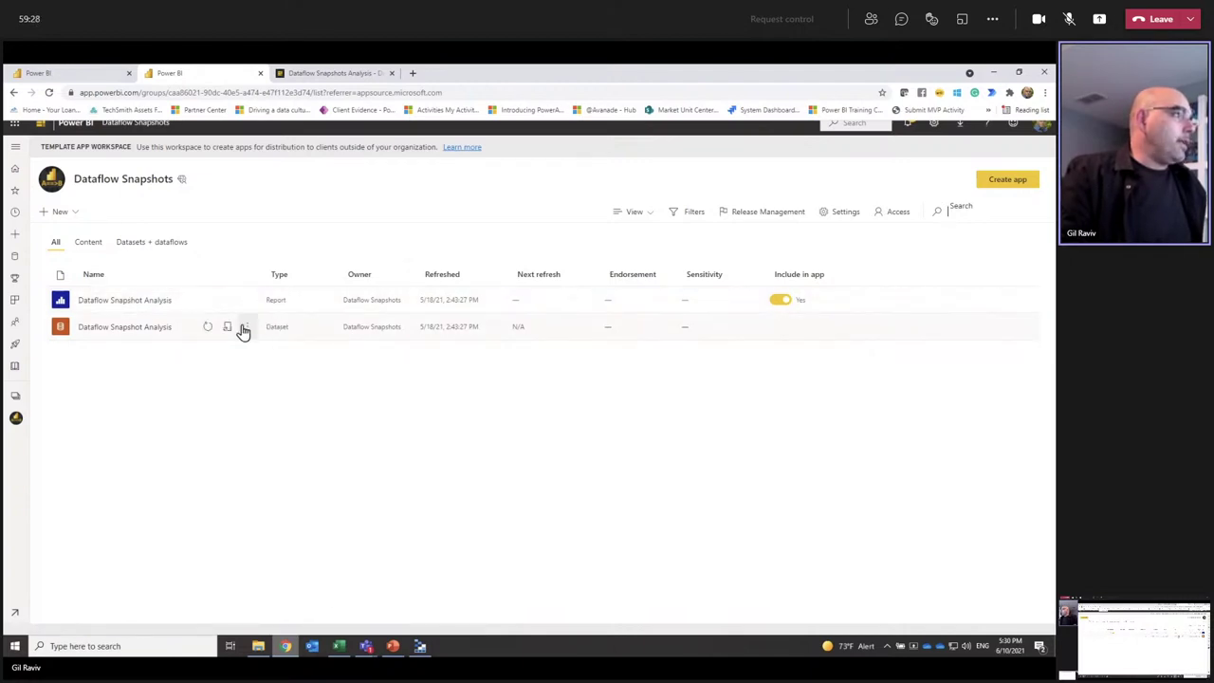
click(246, 328)
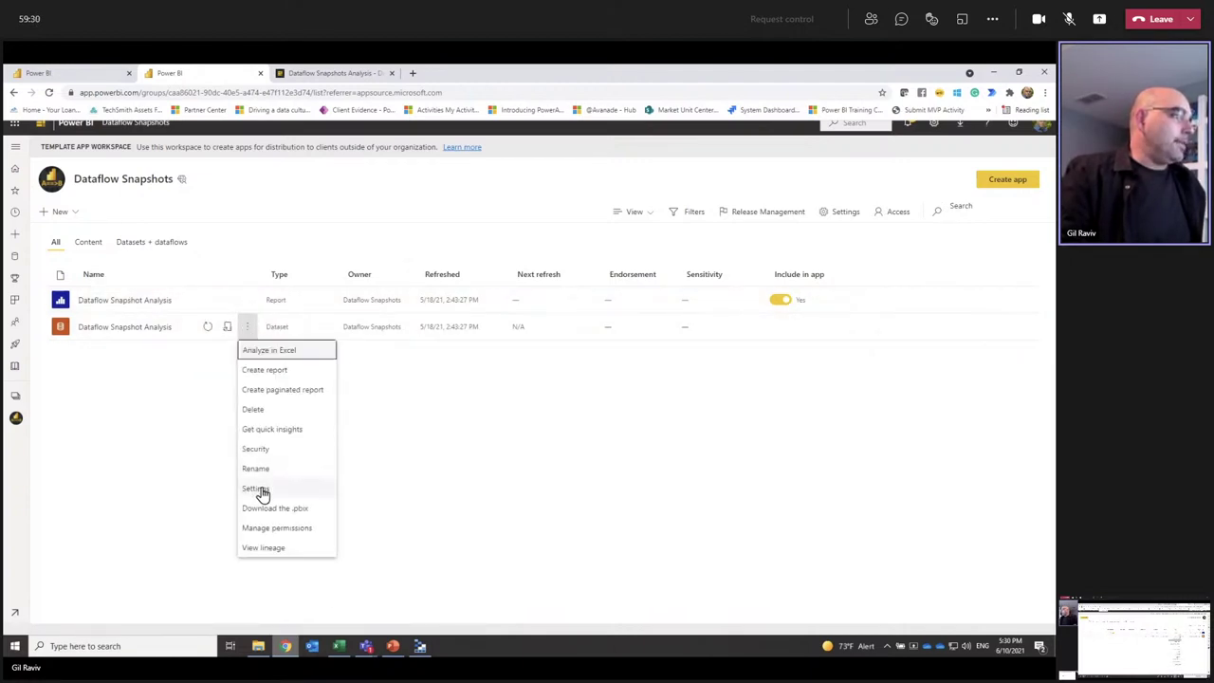
click(263, 491)
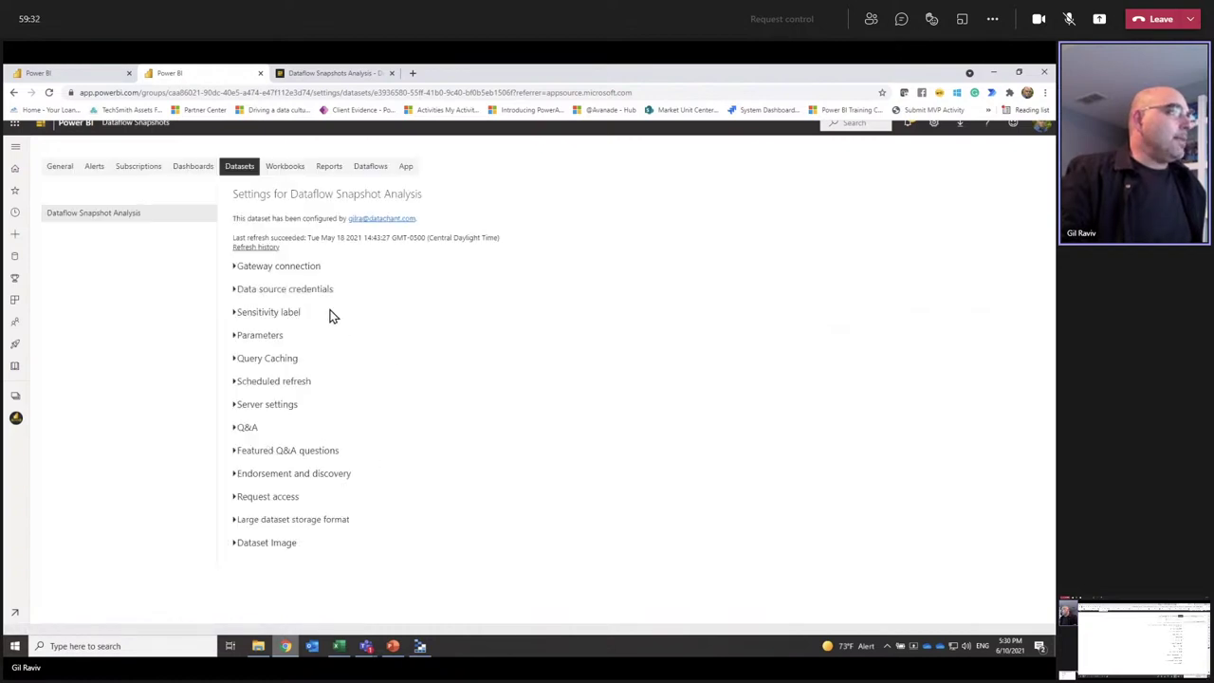
Step: Expand the dataset Parameters and review the account name, C07E01 dataflow and Max Recent Snapshots values
click(275, 337)
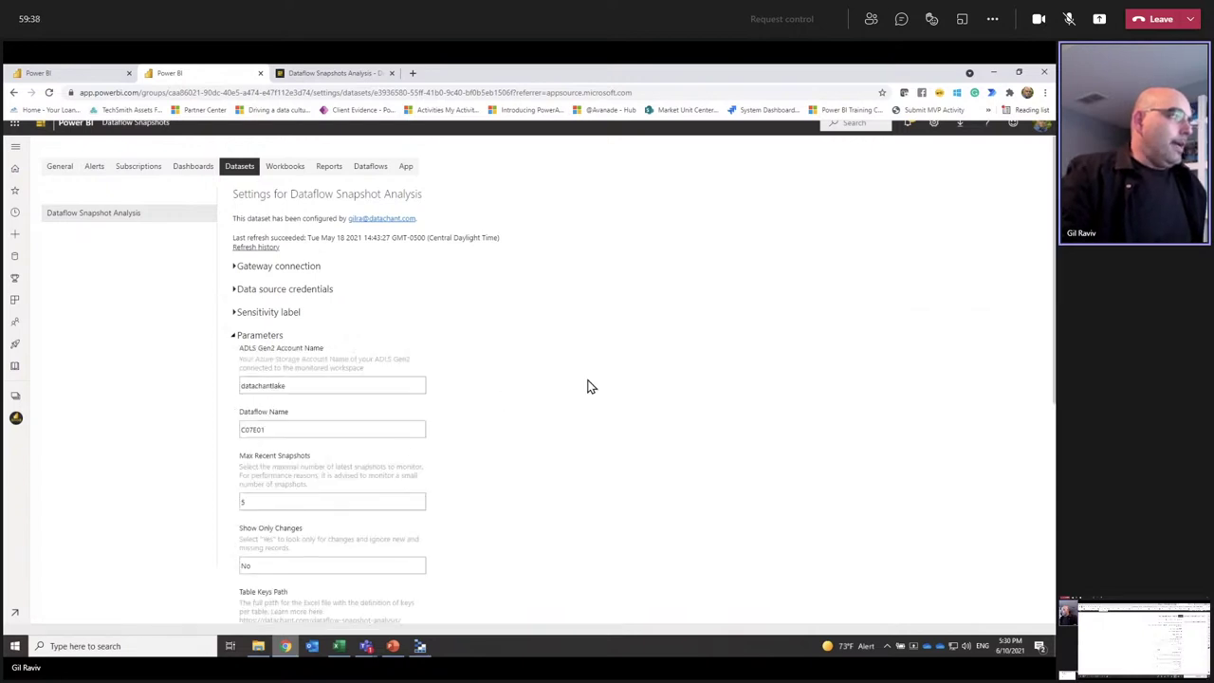
scroll(593, 385, down, 2)
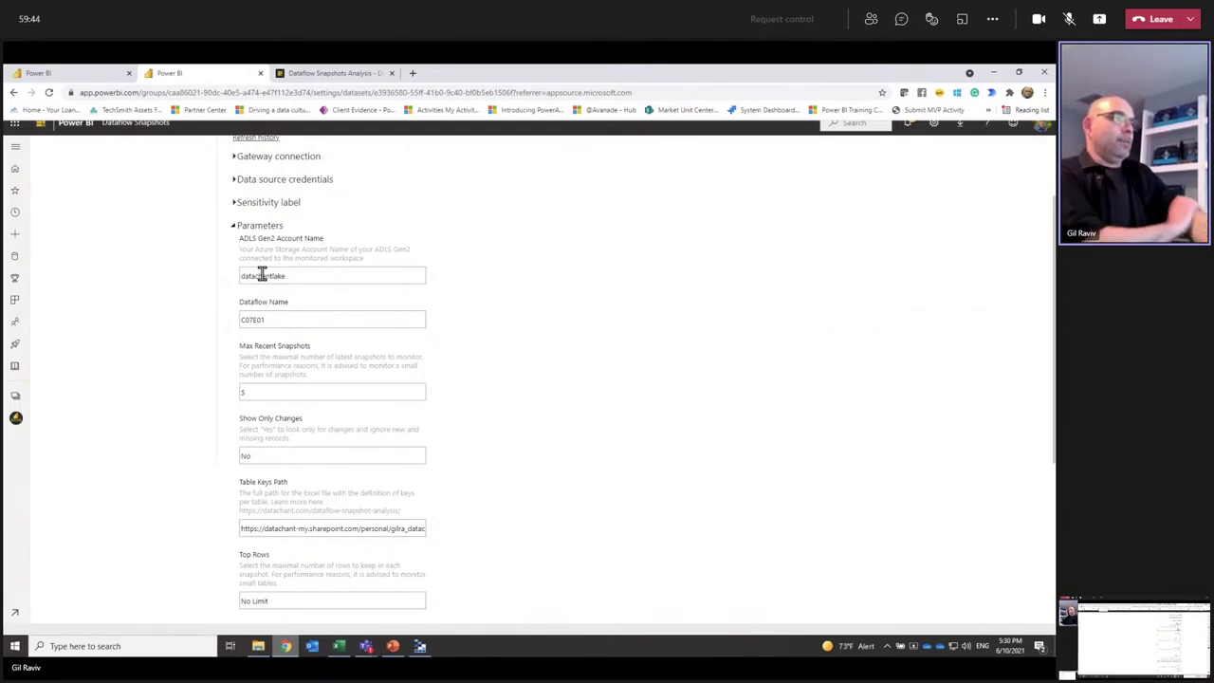
double_click(262, 274)
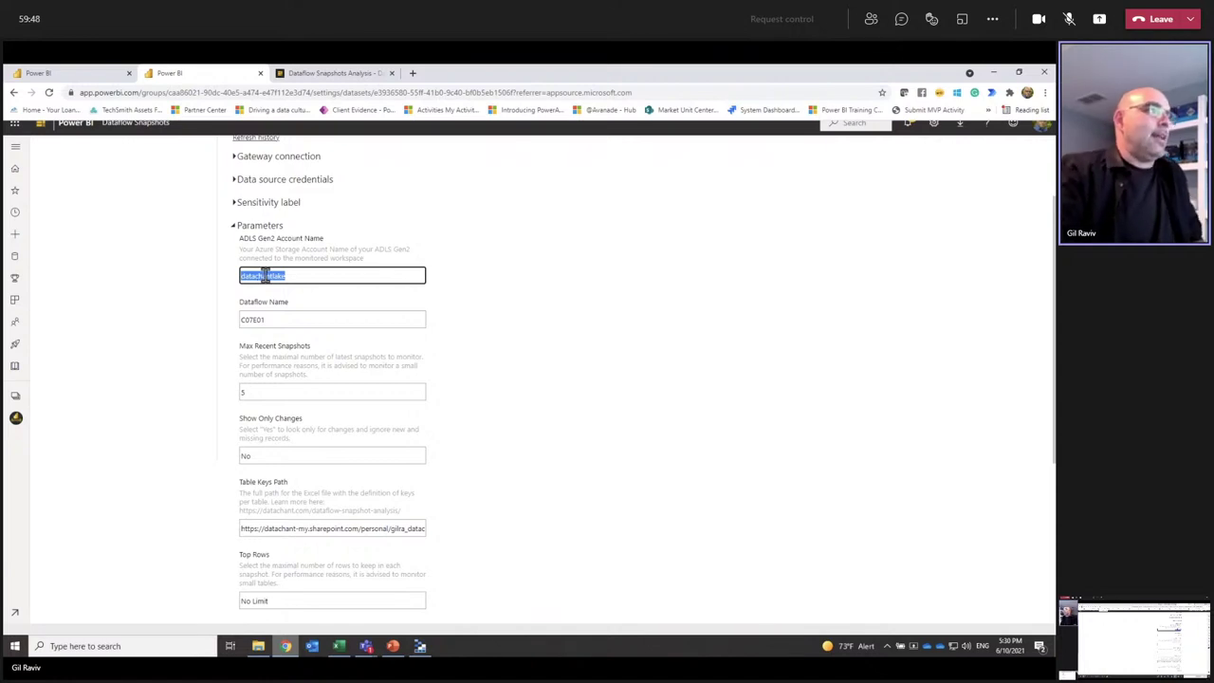
double_click(283, 319)
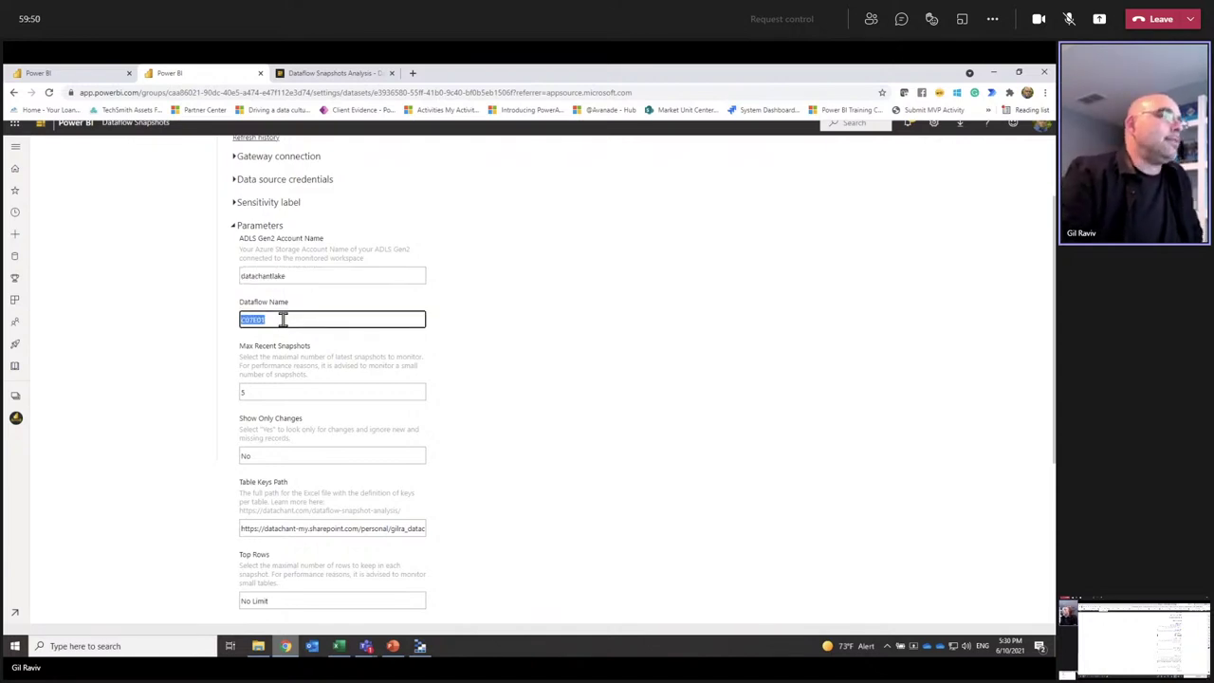
double_click(272, 389)
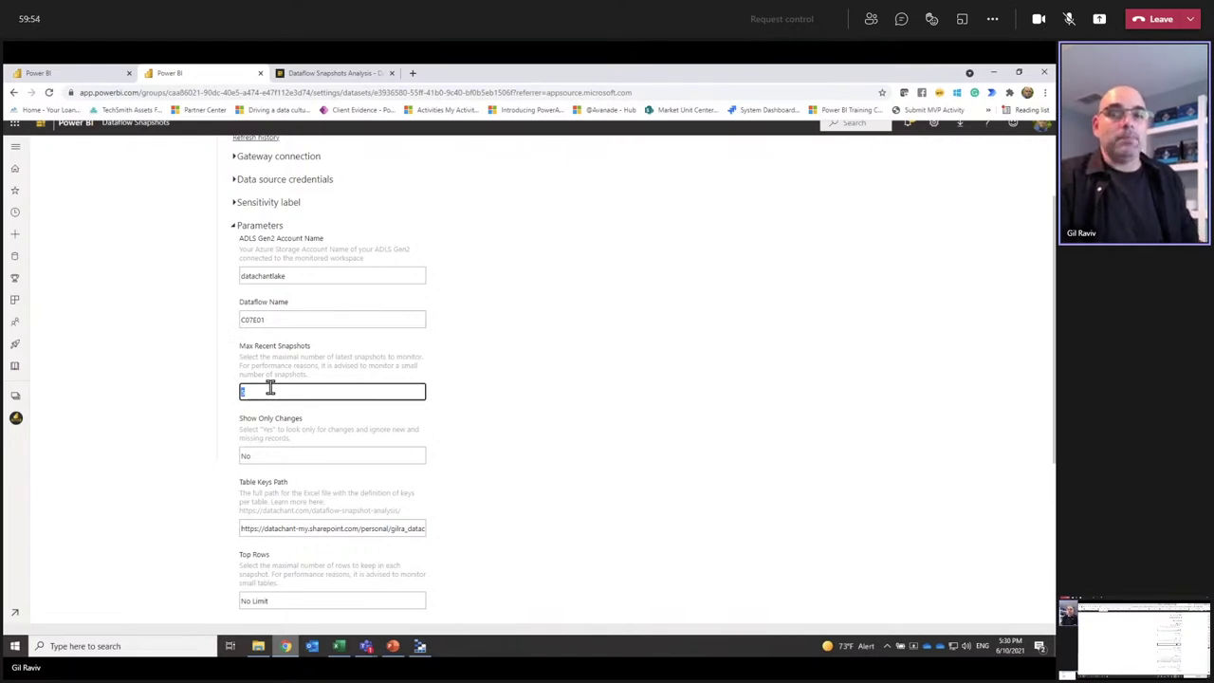
key(BackSpace)
text(5)
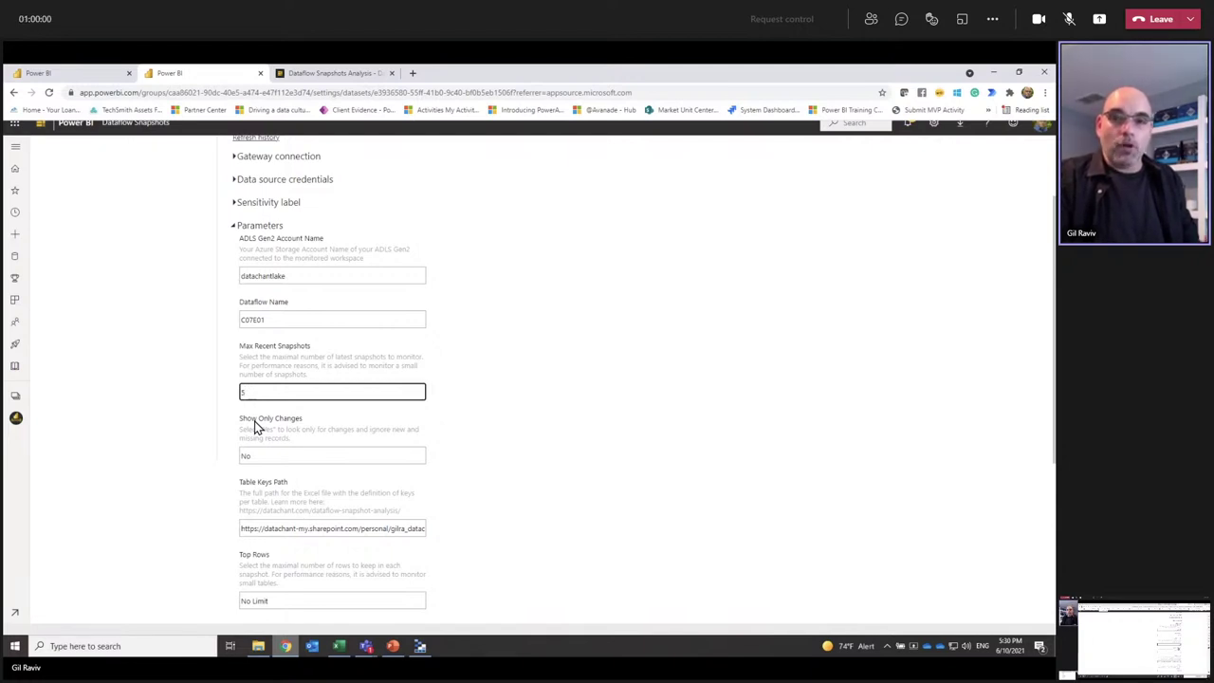
Step: Change Max Recent Snapshots from 5 to 3 and commit the new value
double_click(244, 392)
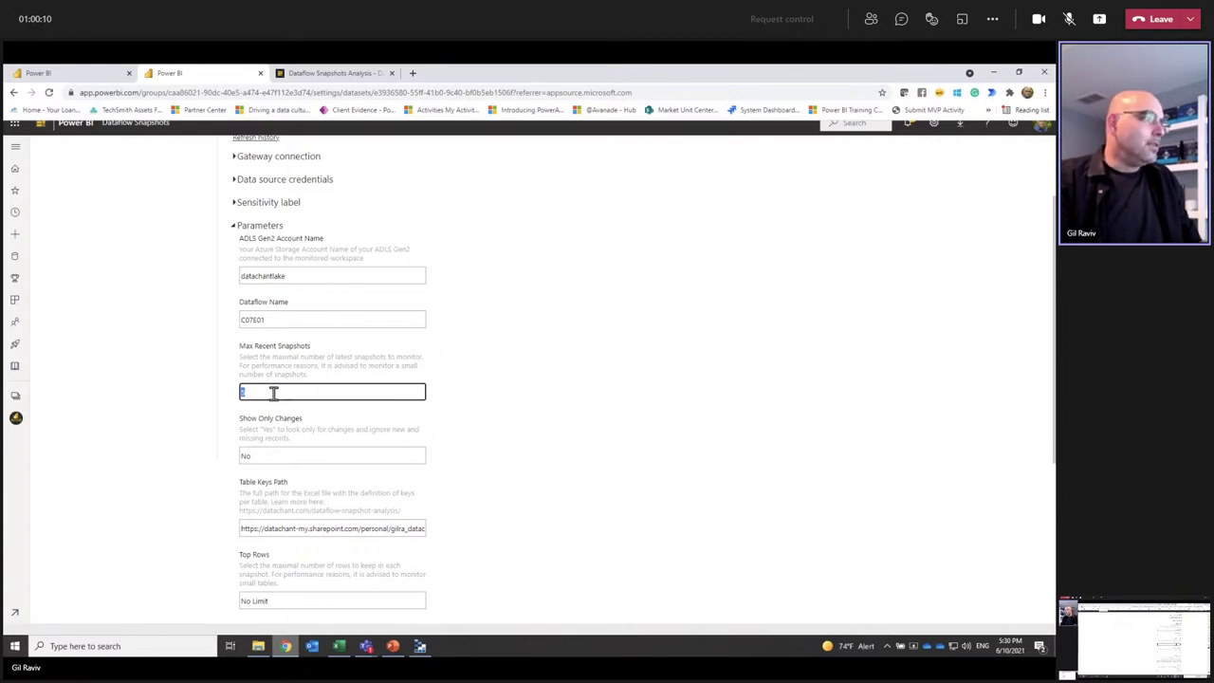
click(275, 598)
key(ctrl+c)
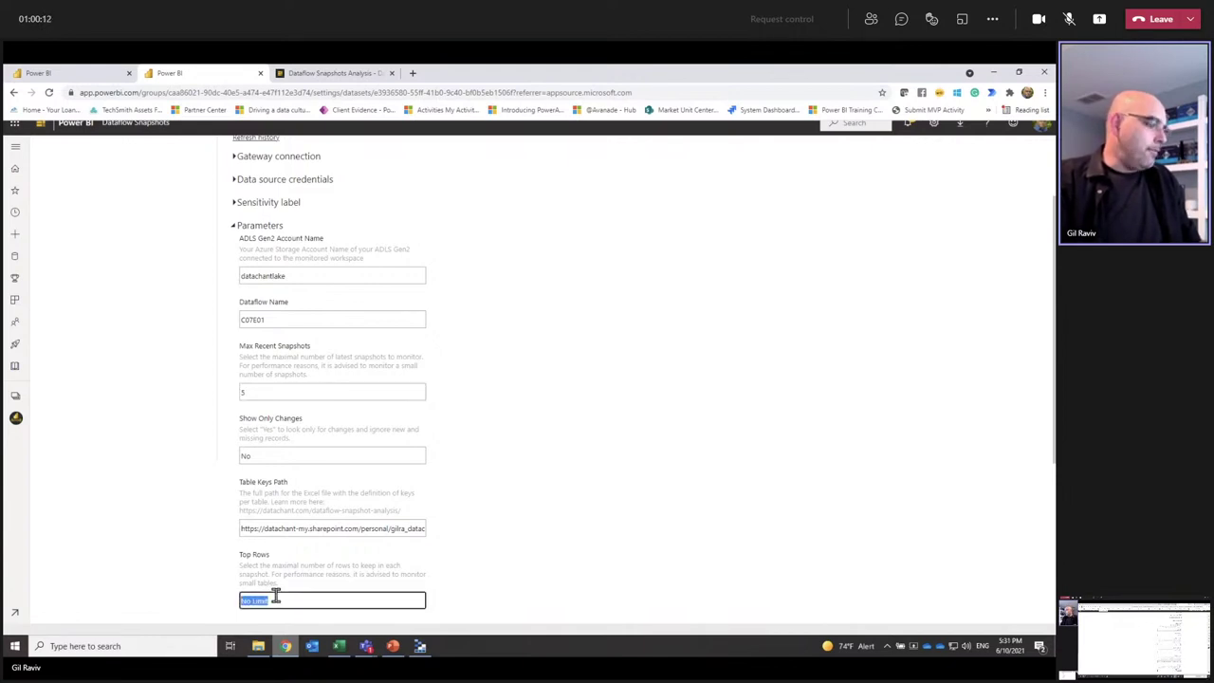
click(249, 396)
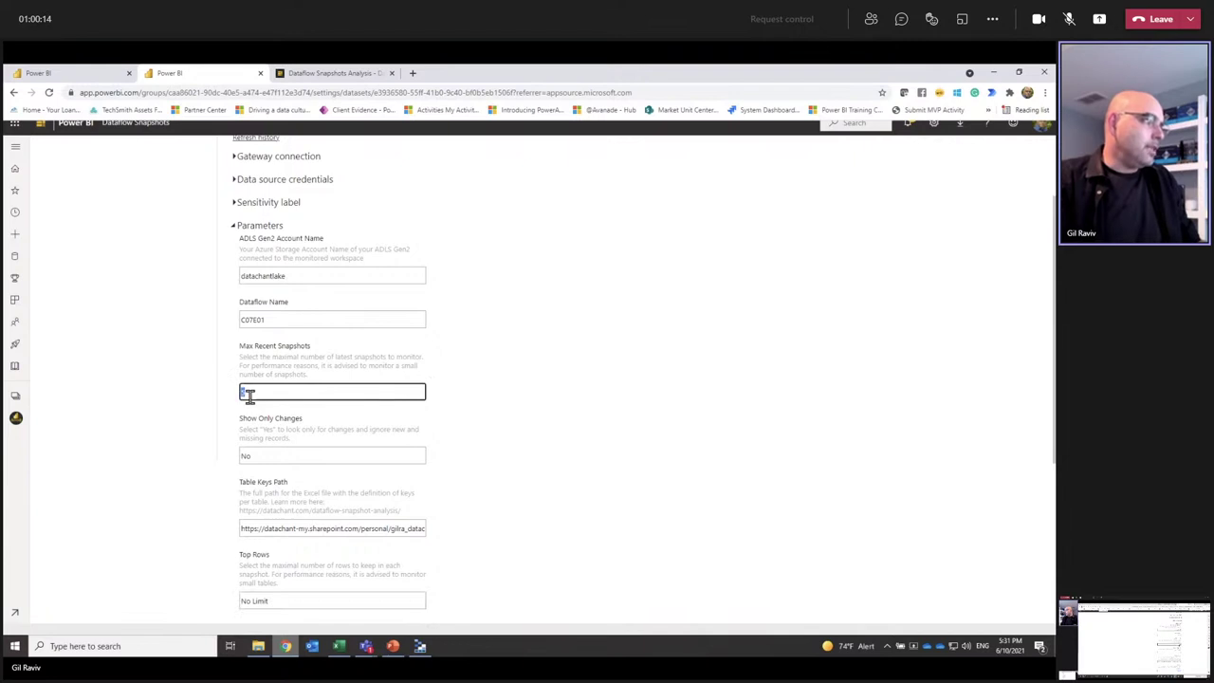
key(ctrl+v)
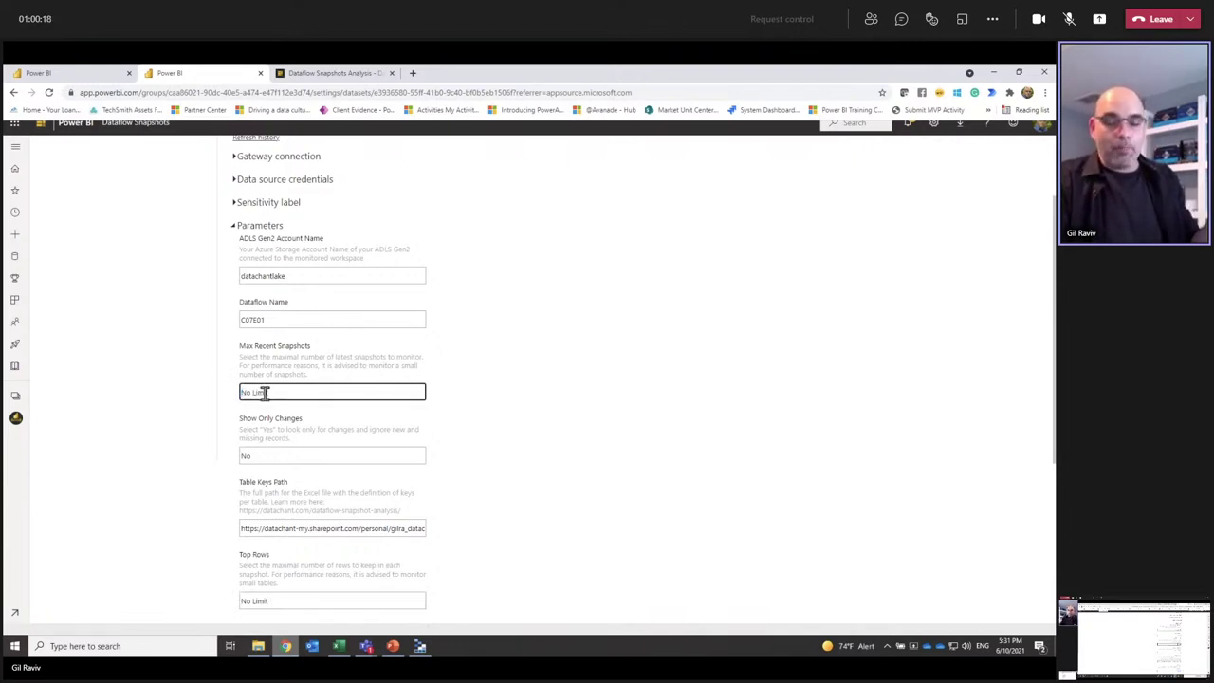
double_click(263, 393)
key(ctrl+a)
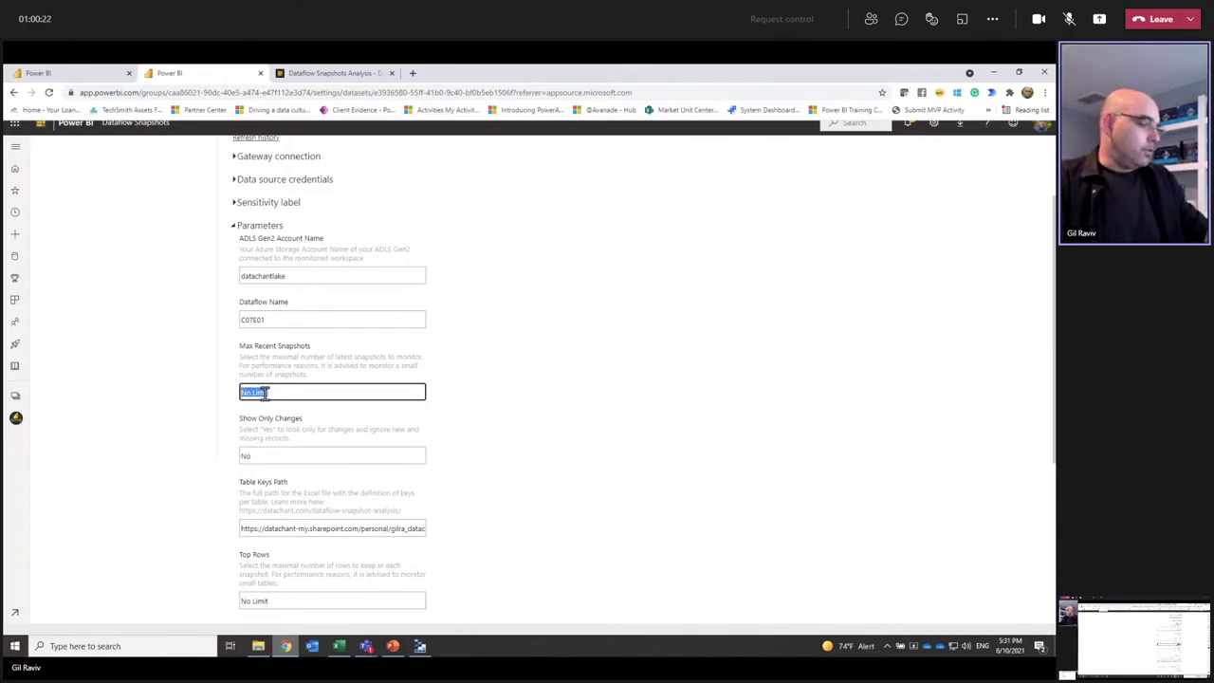
text(3)
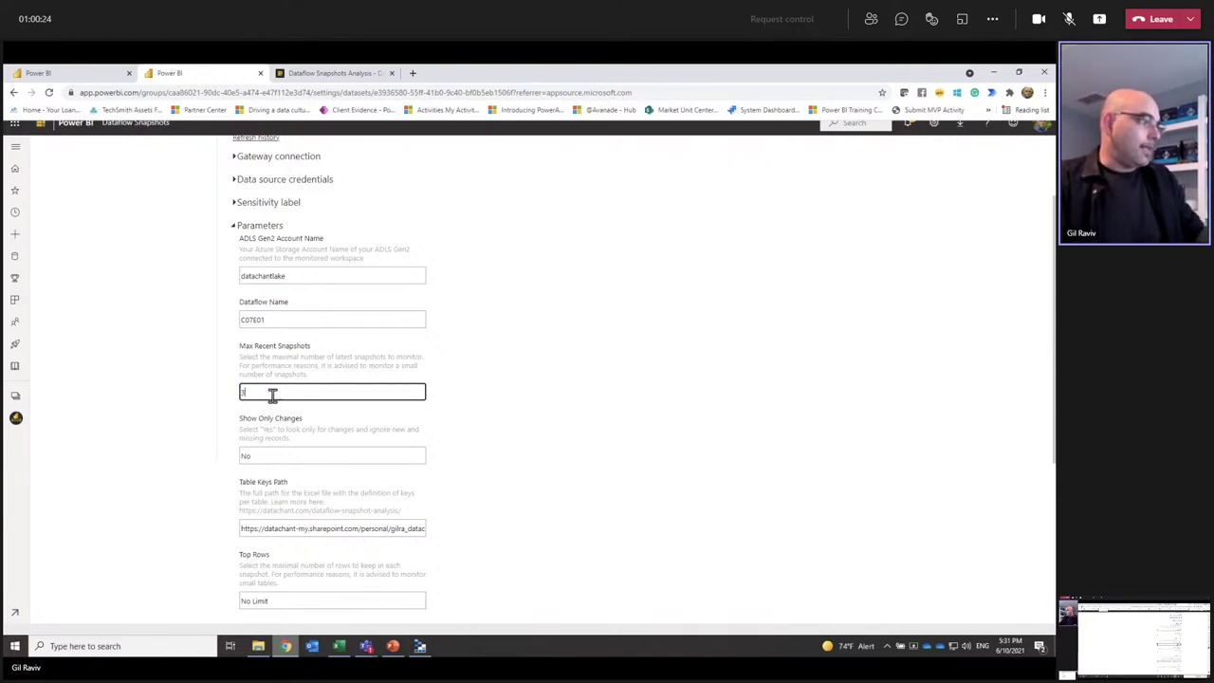
click(662, 488)
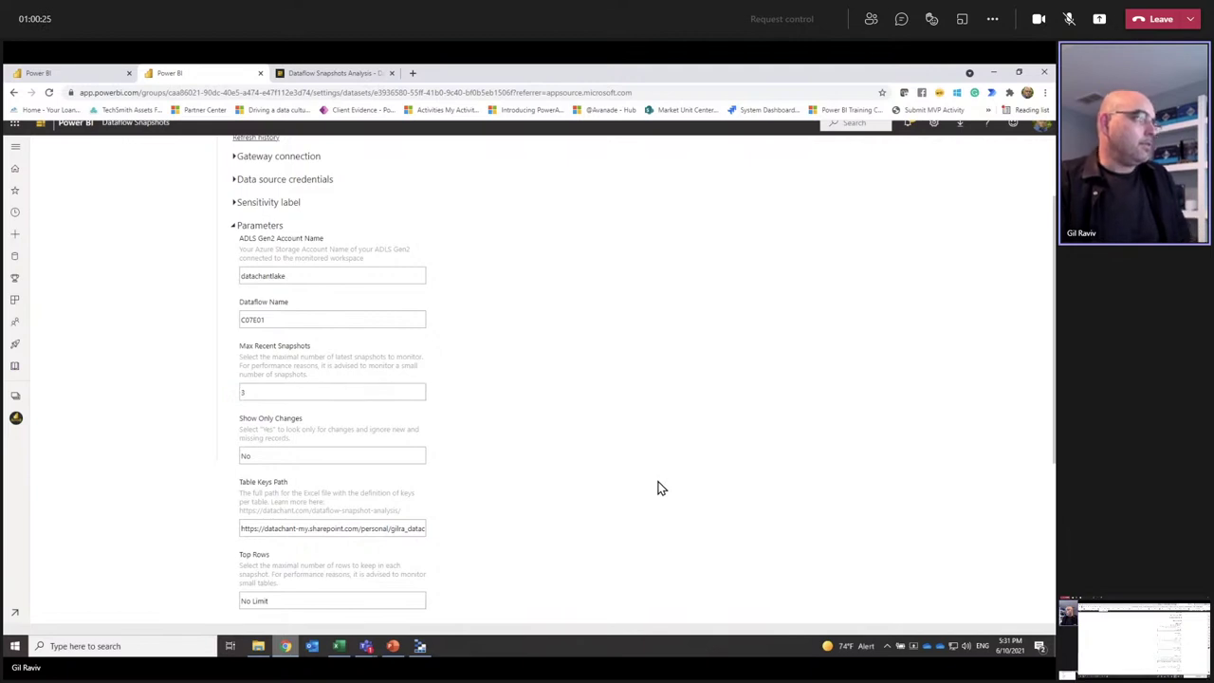
click(284, 462)
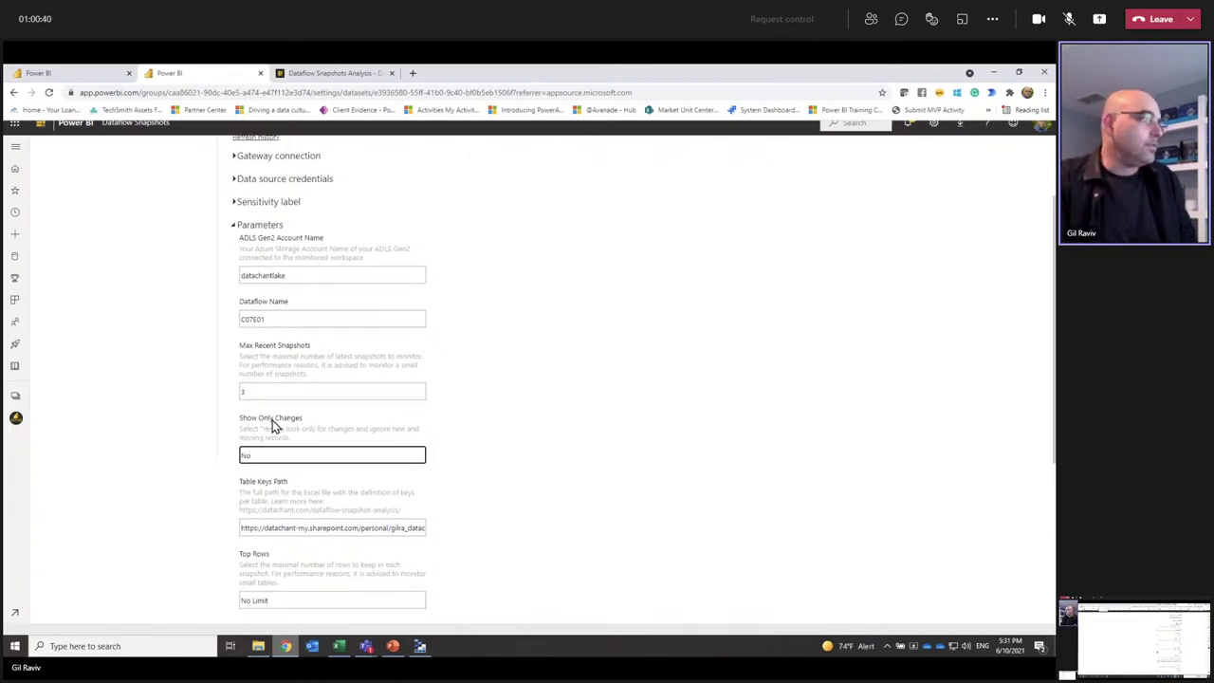
Step: Select the full Table Keys Path URL for DataflowTableKeys.xlsx and open a new browser tab
scroll(280, 445, down, 1)
triple_click(284, 474)
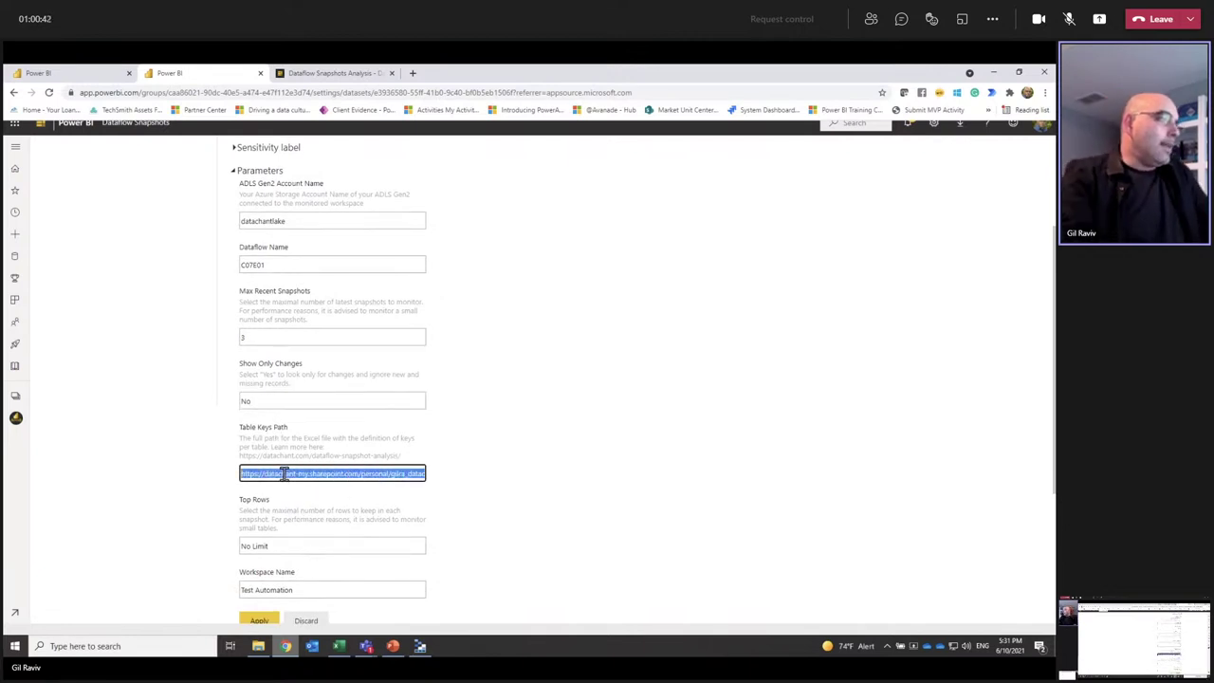
key(ctrl+v)
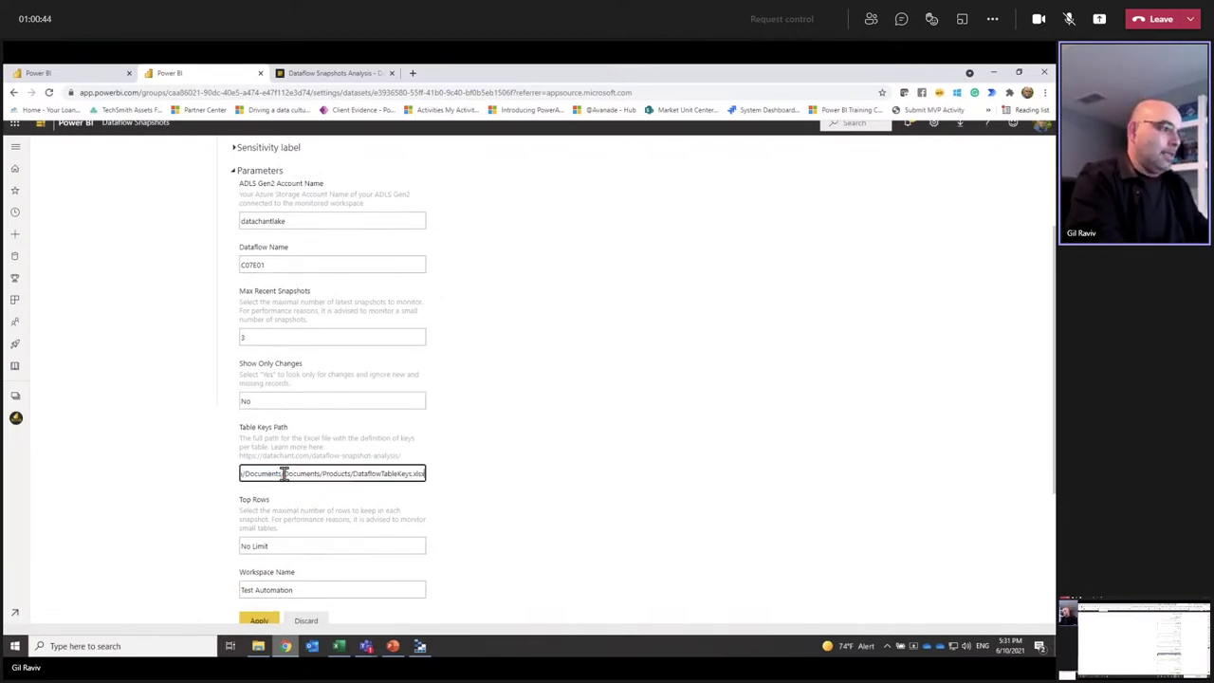
triple_click(284, 474)
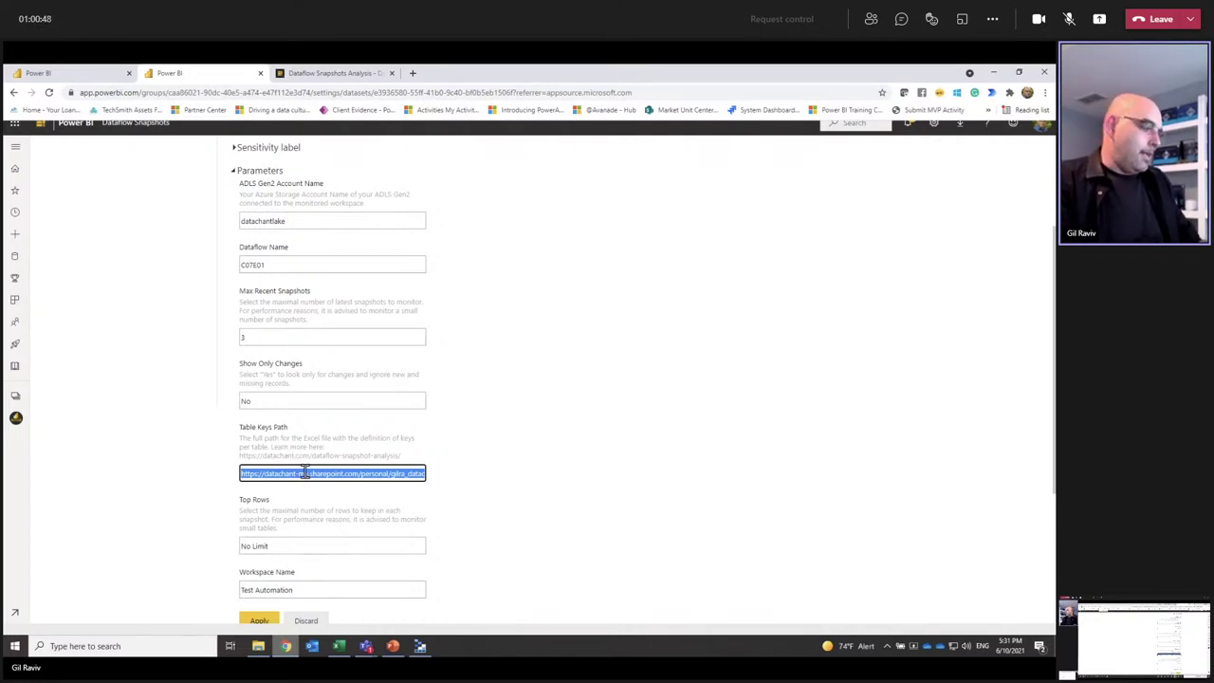
click(412, 73)
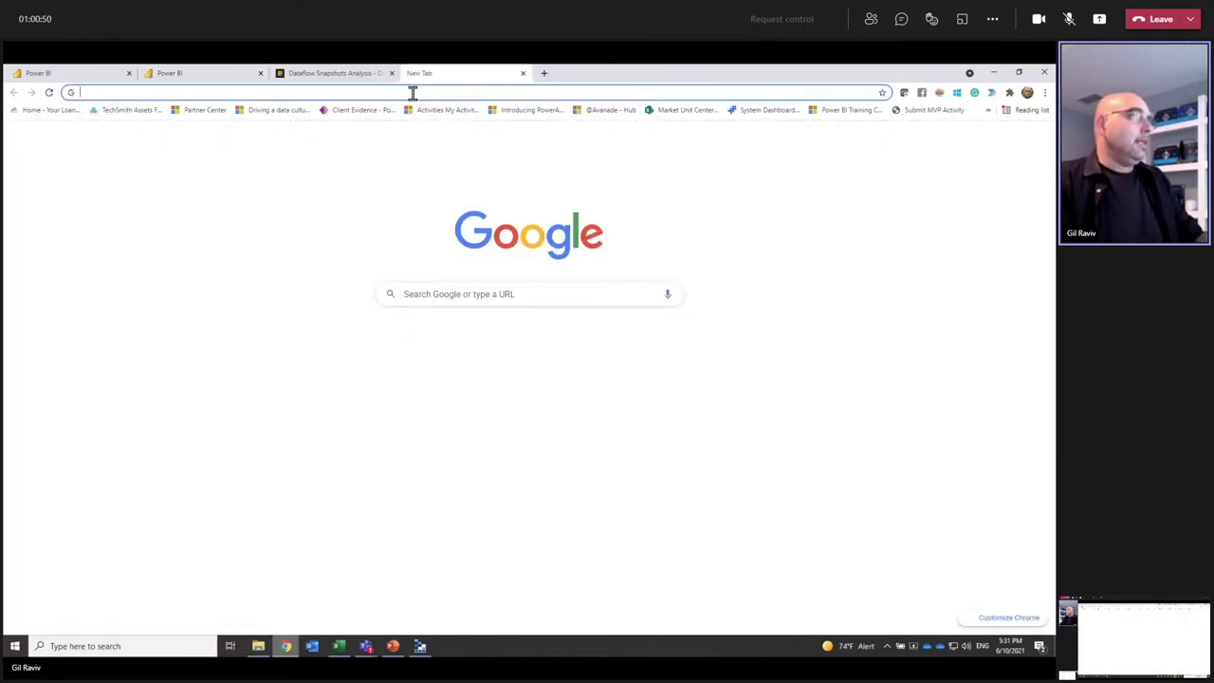
Step: Load the pasted DataflowTableKeys.xlsx link, sign in with the work account, and open the downloaded workbook
key(Return)
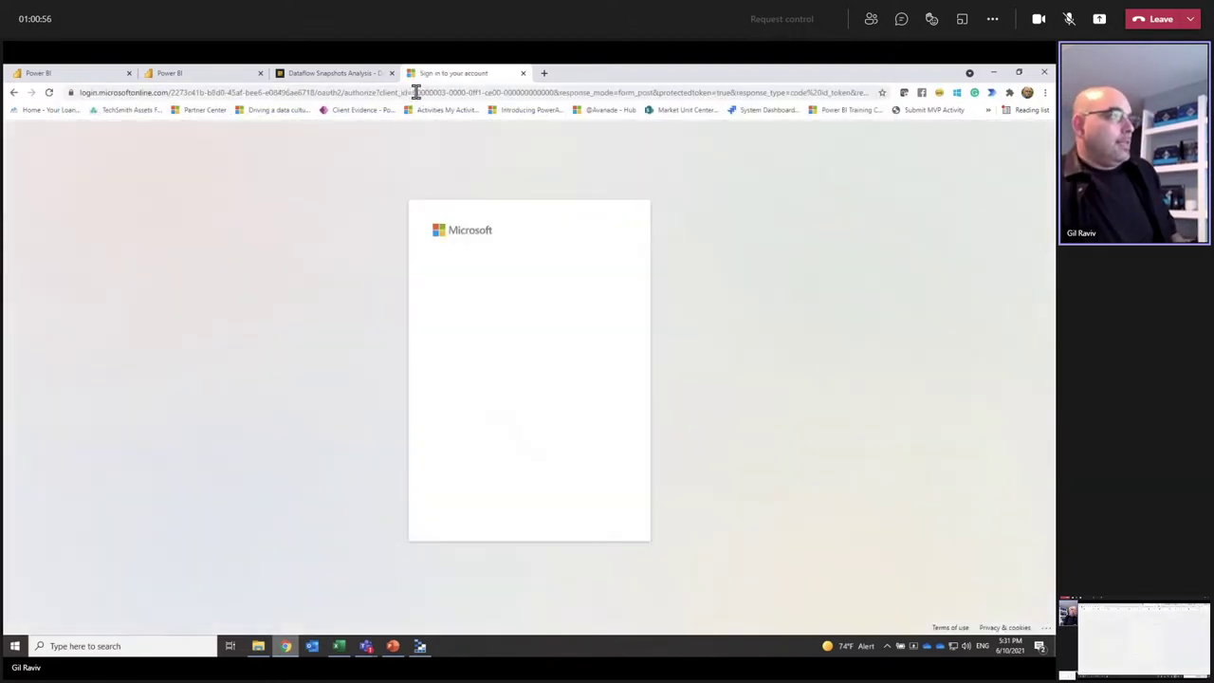
click(515, 290)
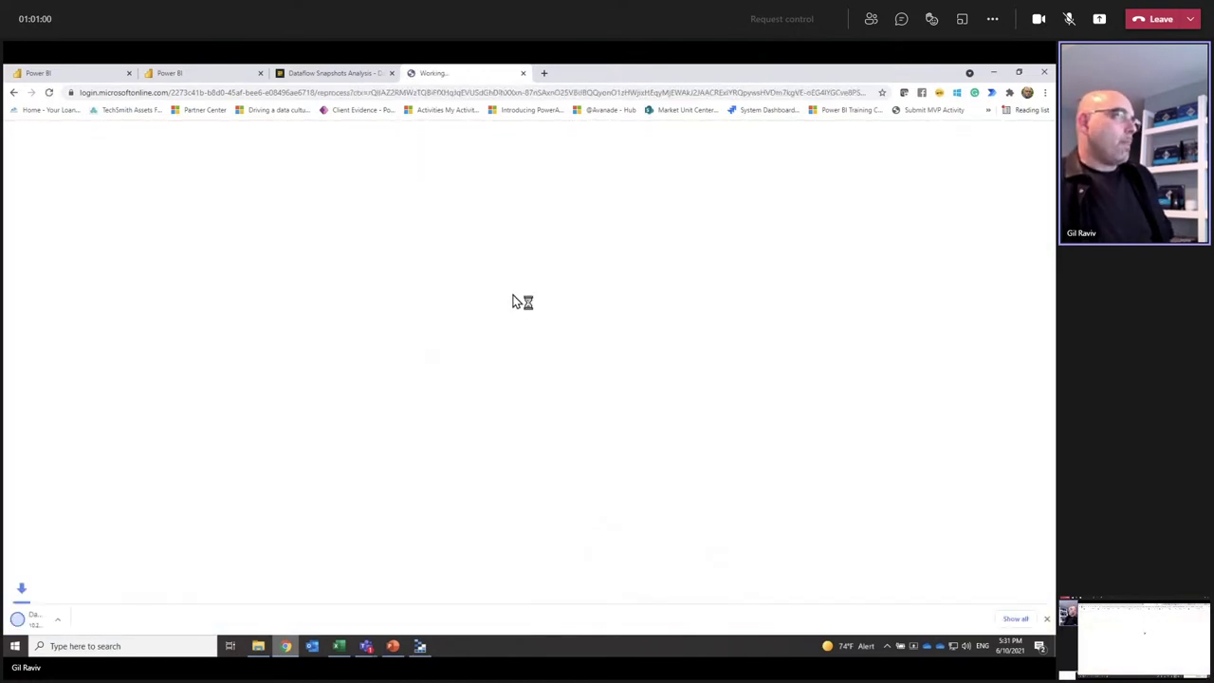
click(74, 626)
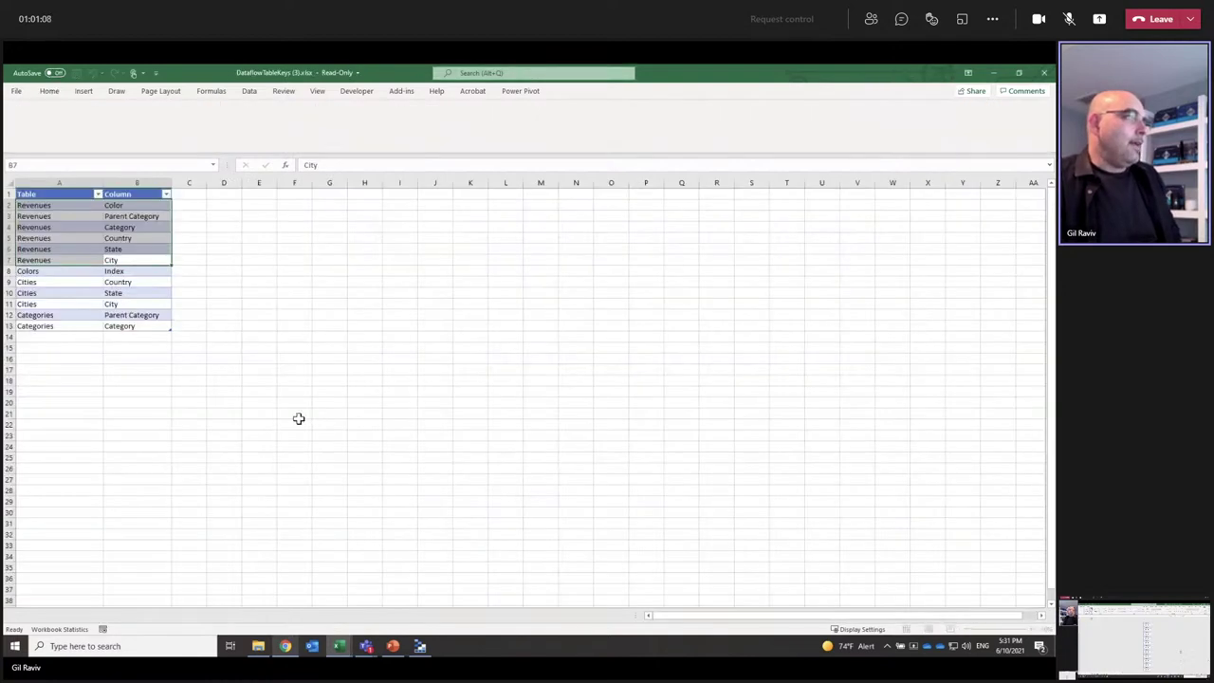
Step: Apply the Unrestricted sensitivity label so the Keys workbook becomes editable
click(188, 416)
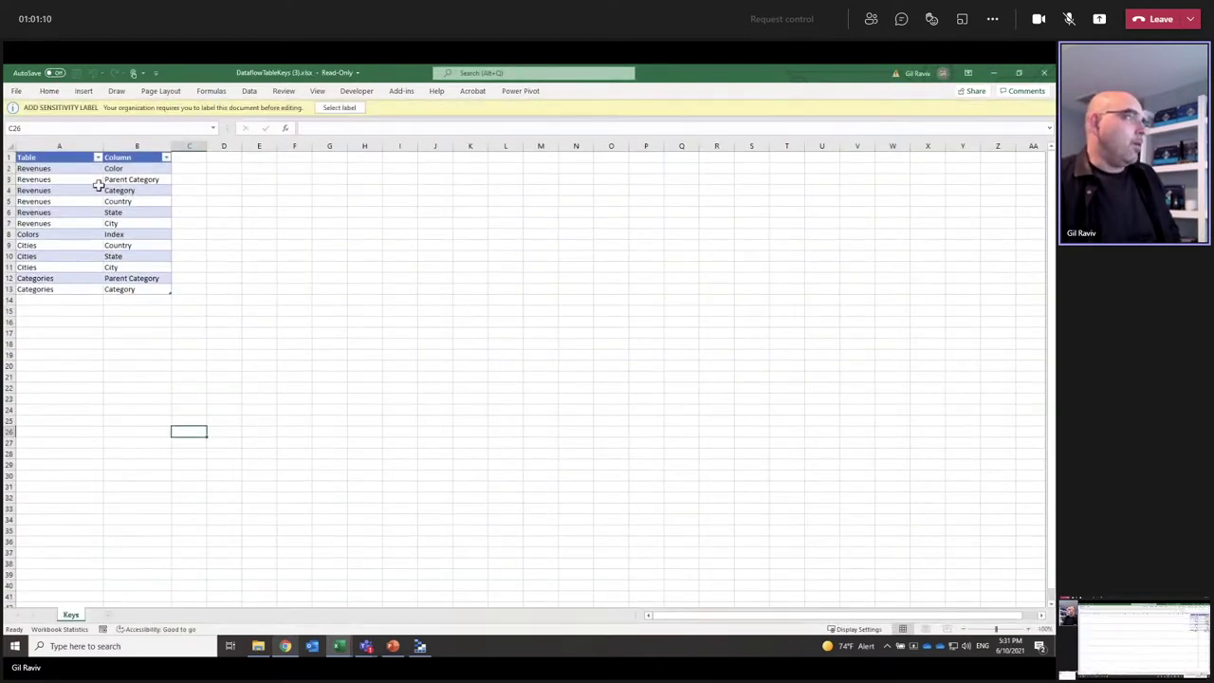
click(324, 108)
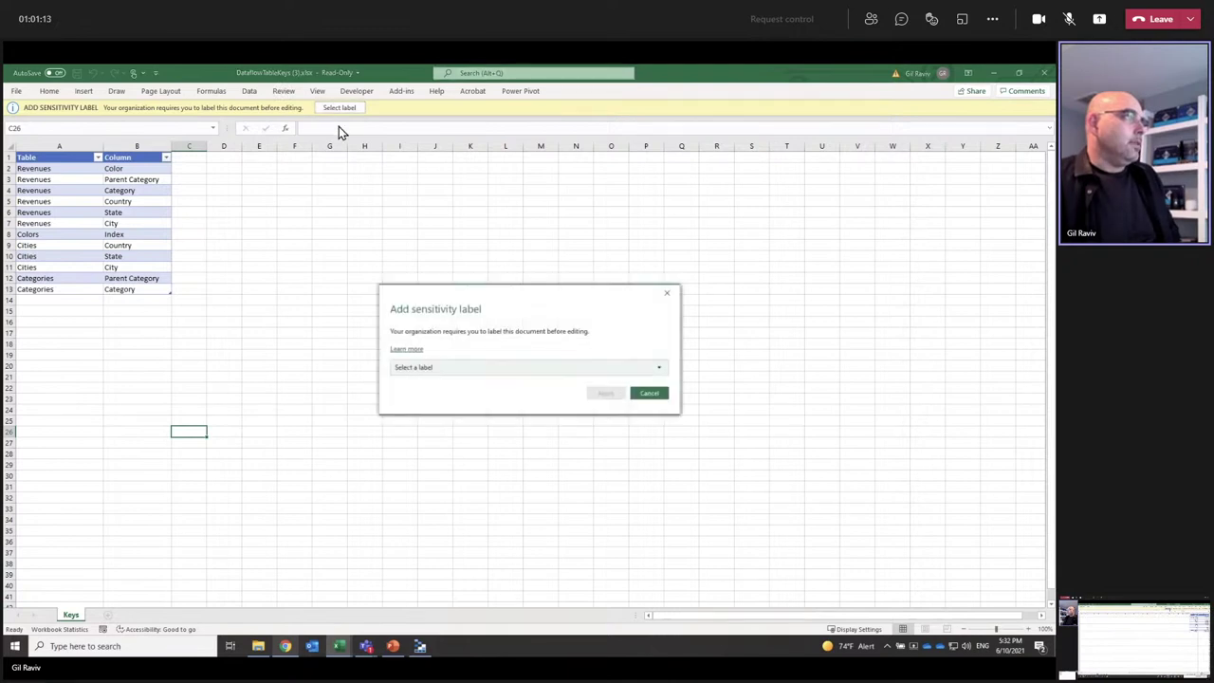
click(437, 370)
click(427, 384)
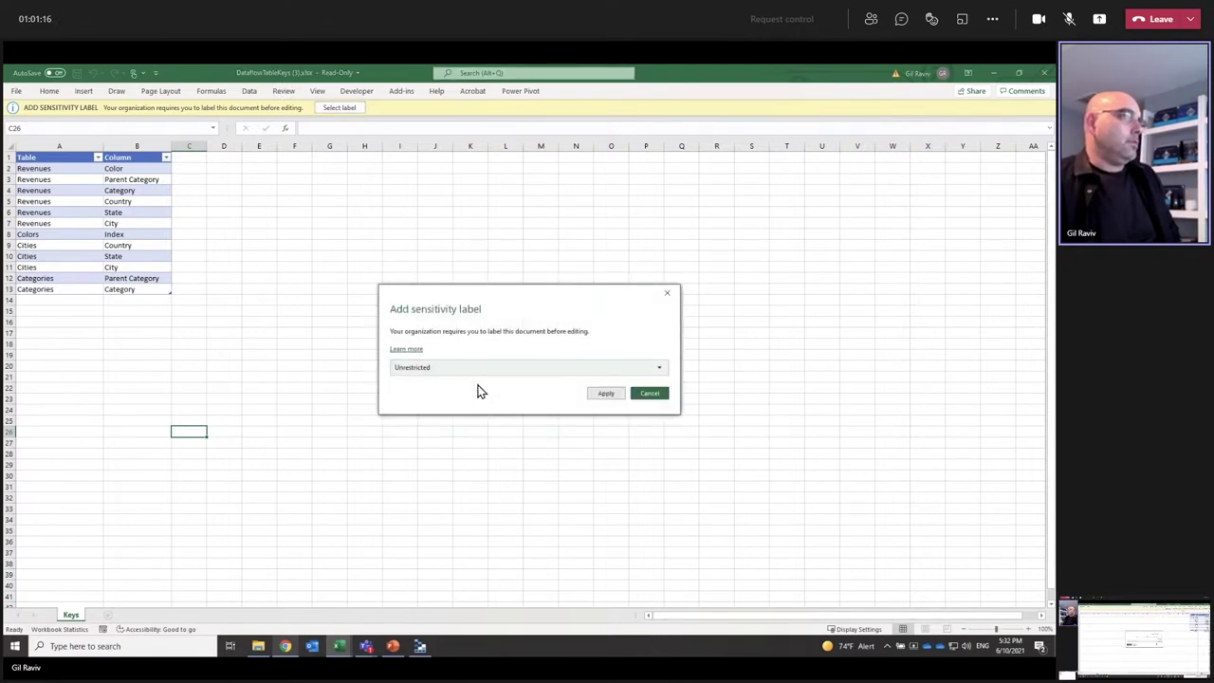
click(610, 391)
Step: Highlight the six Revenues key columns, Color through City, and the Colors Index key
click(43, 205)
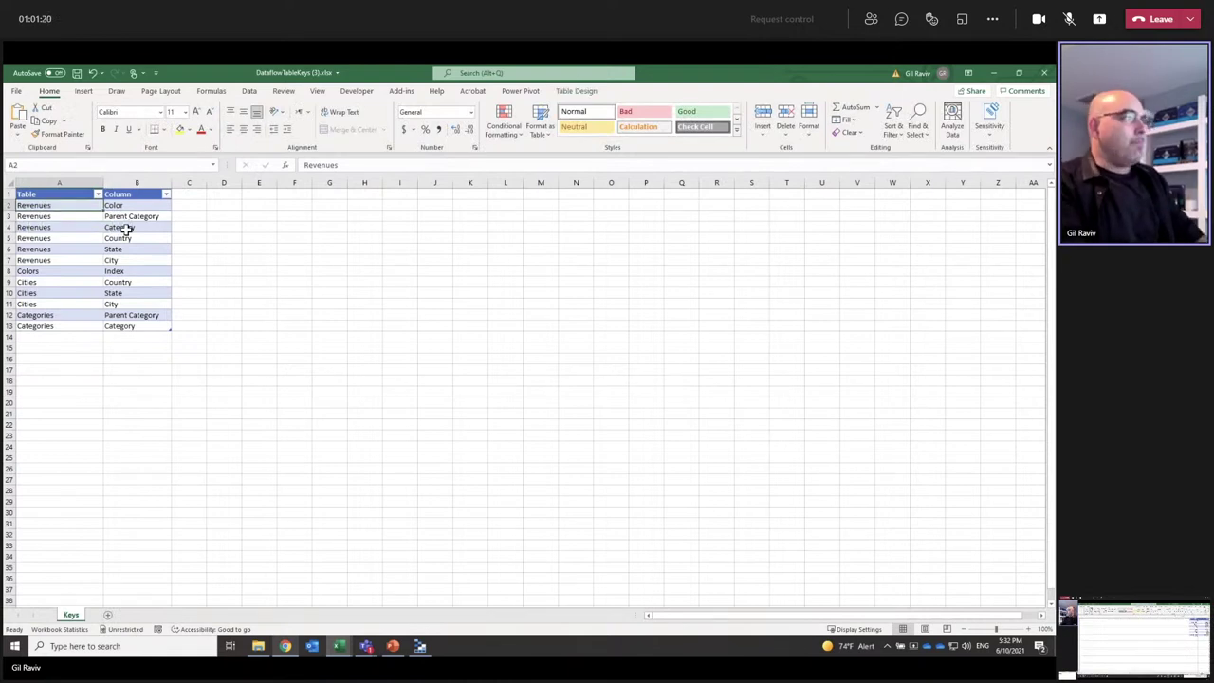
key(Down)
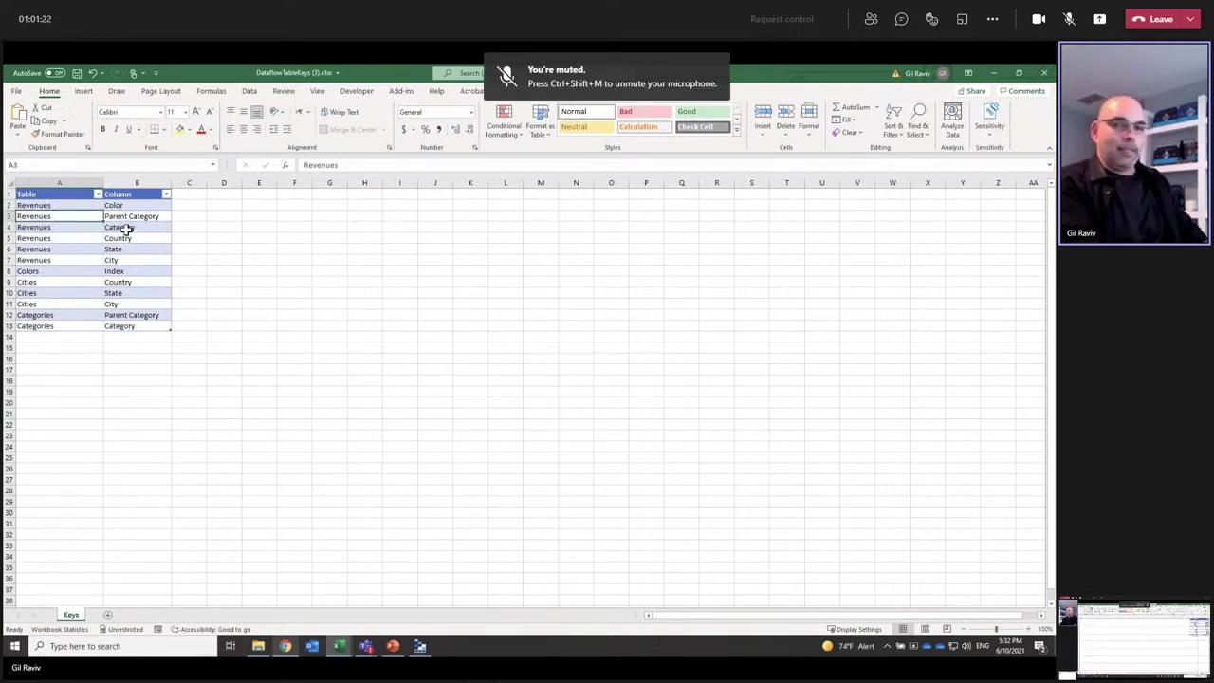
key(Up)
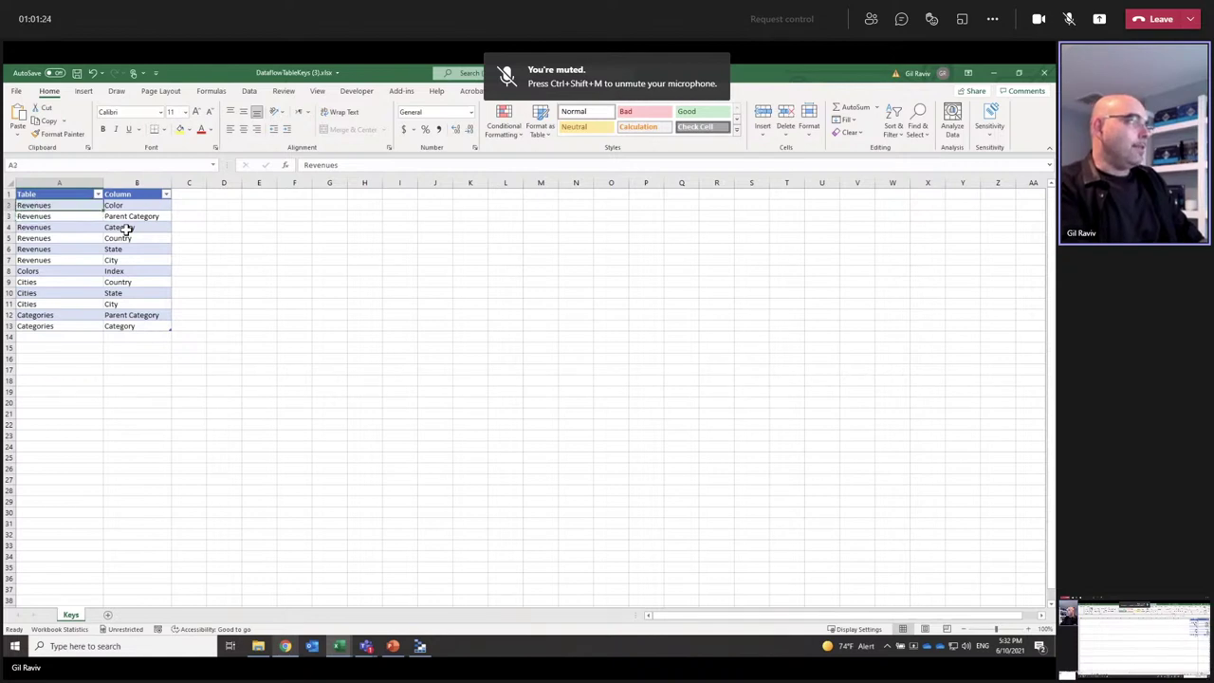
key(Down)
key(Down)
key(Down)
key(Down)
key(Down)
key(Down)
key(Down)
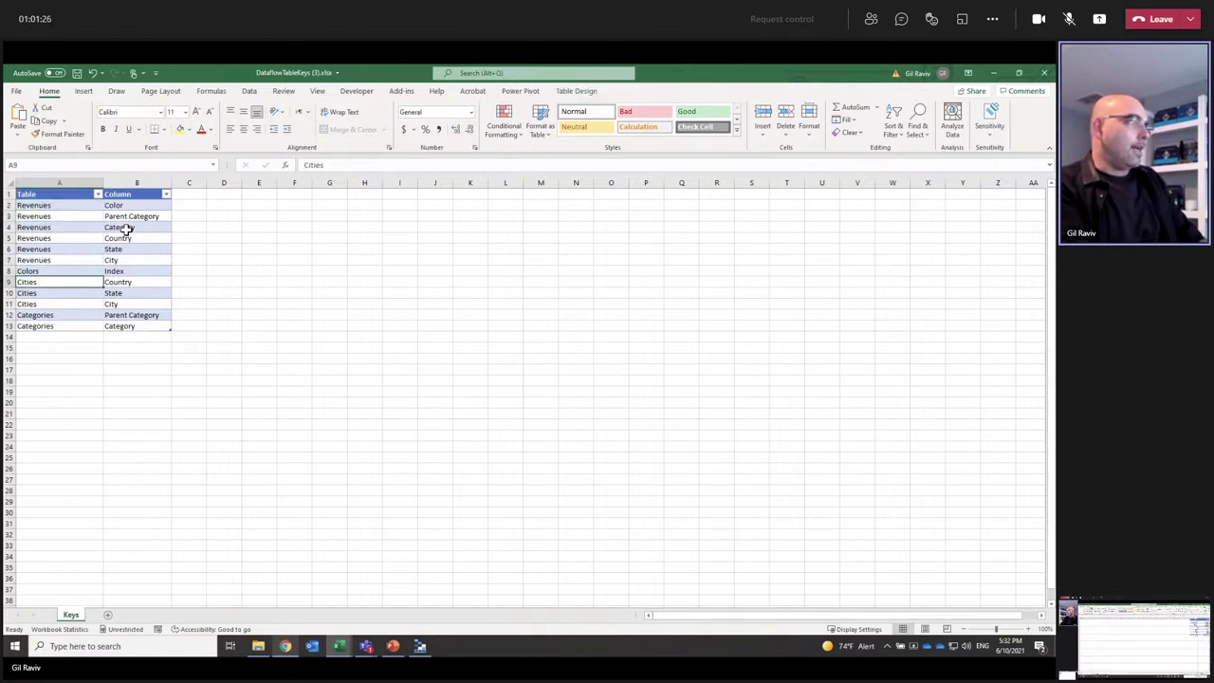
key(Down)
key(Down)
key(Down)
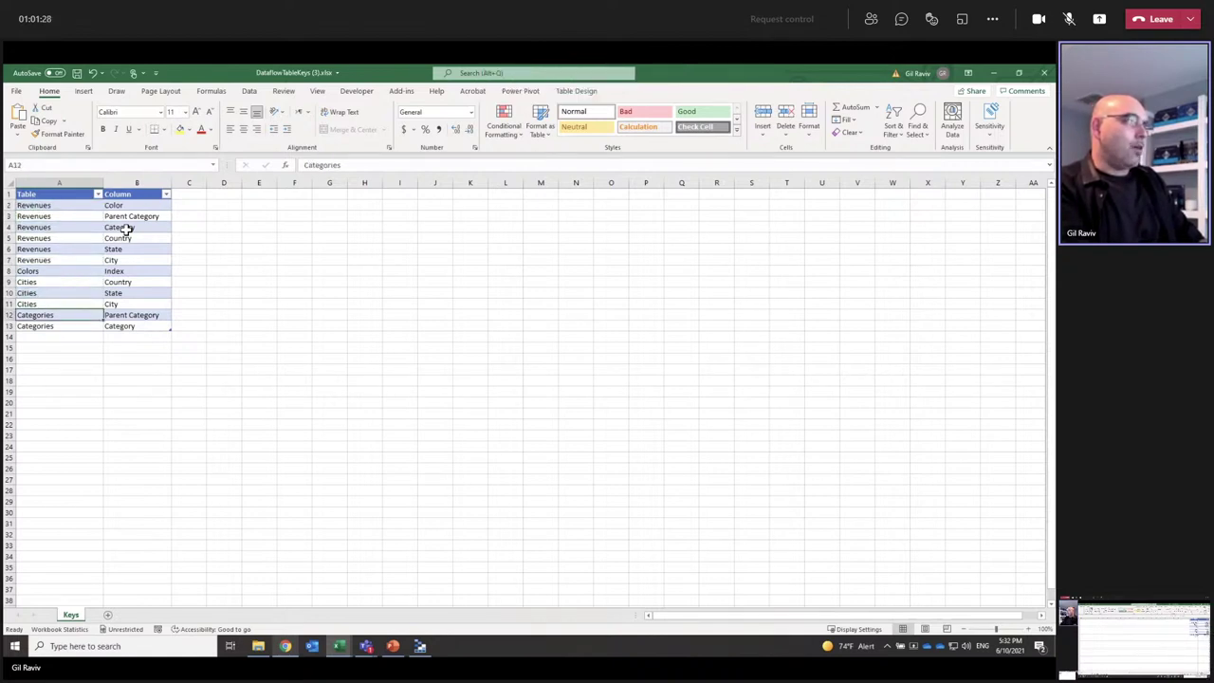
key(Up)
key(Up)
key(Up)
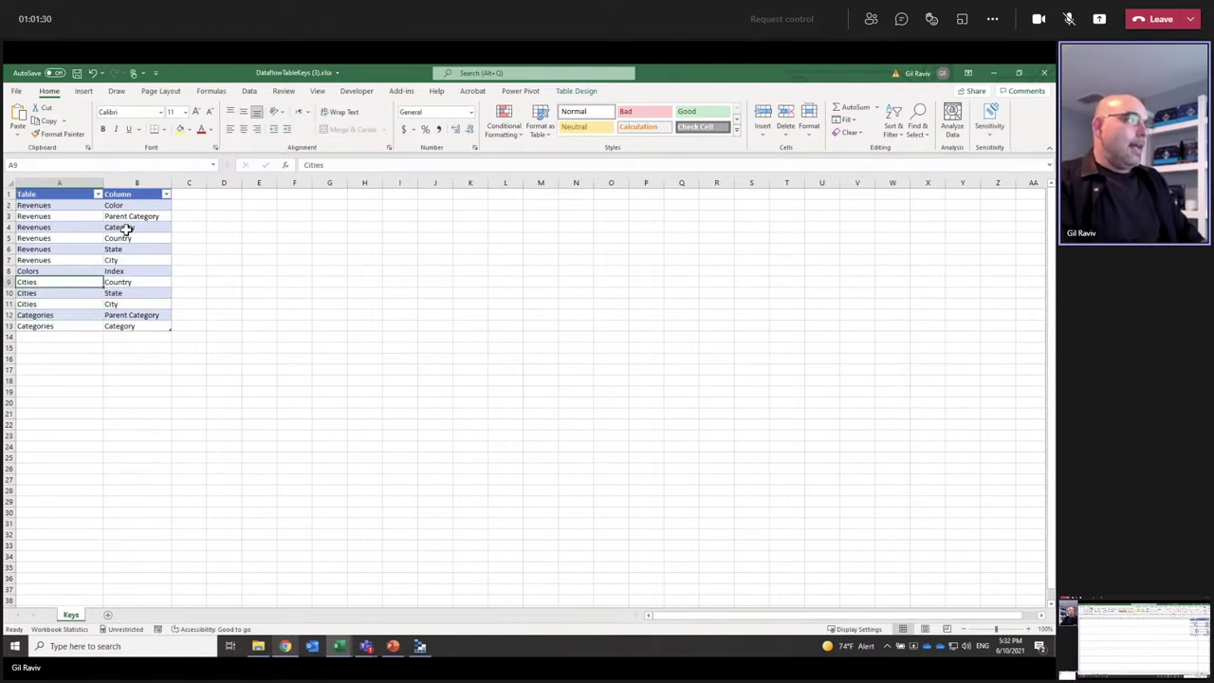
drag(115, 206, 128, 257)
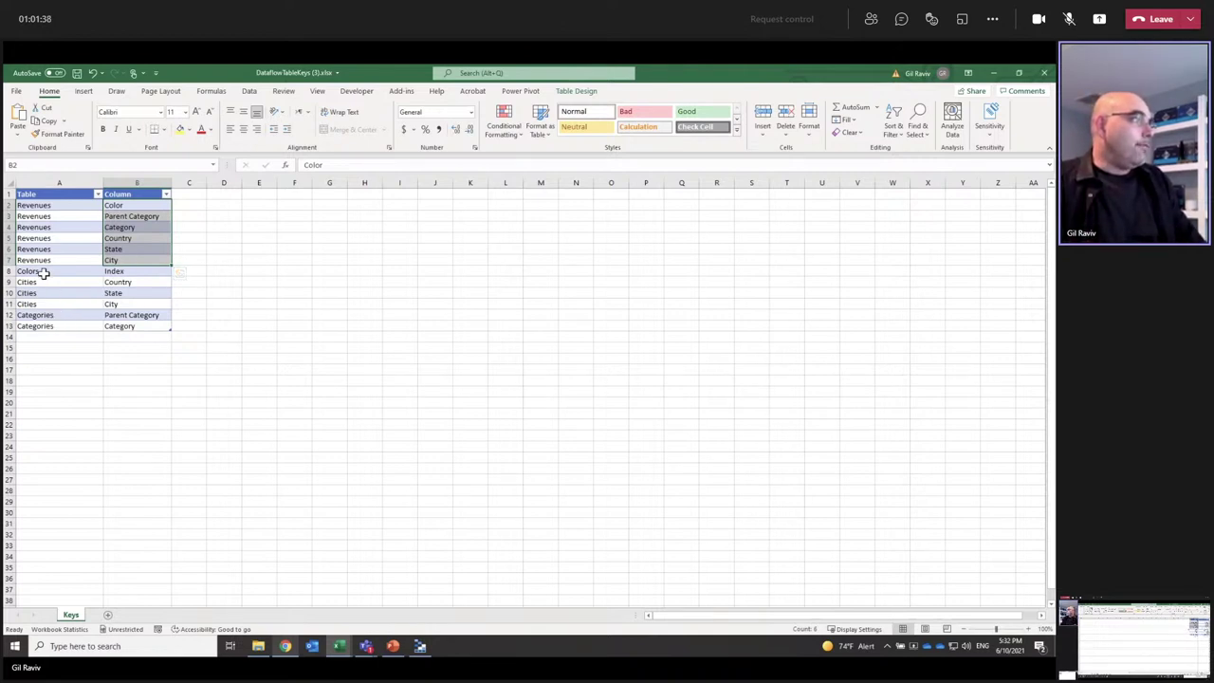
click(43, 272)
click(128, 271)
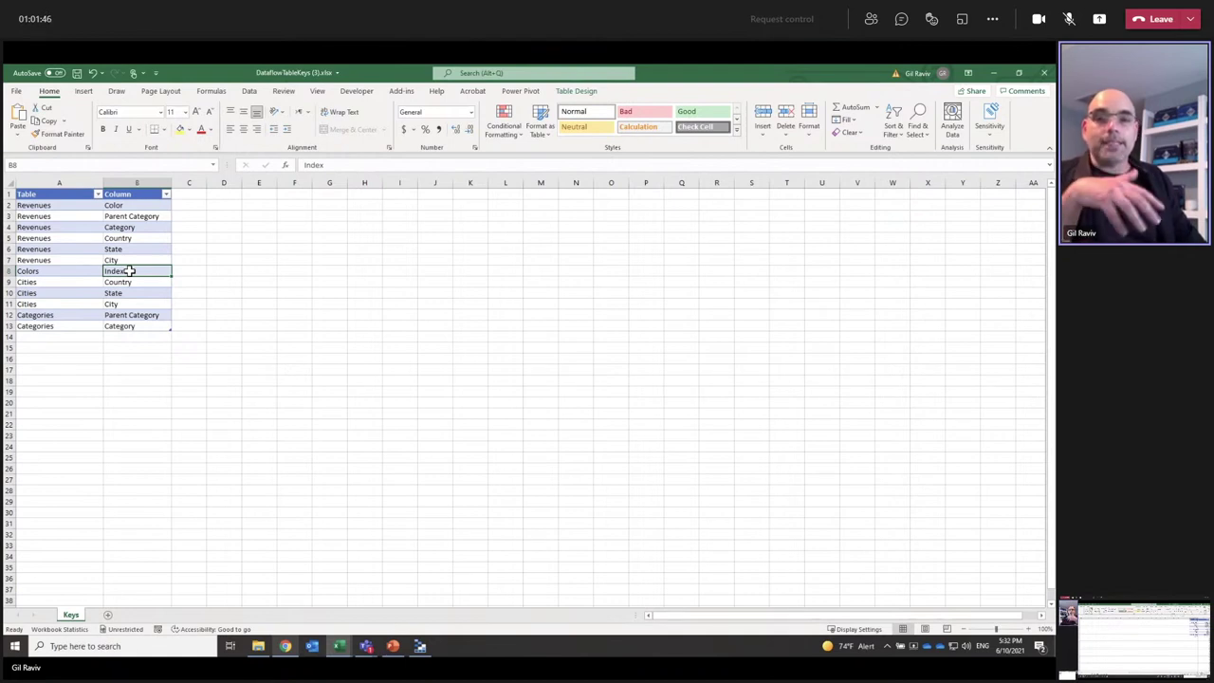
click(53, 202)
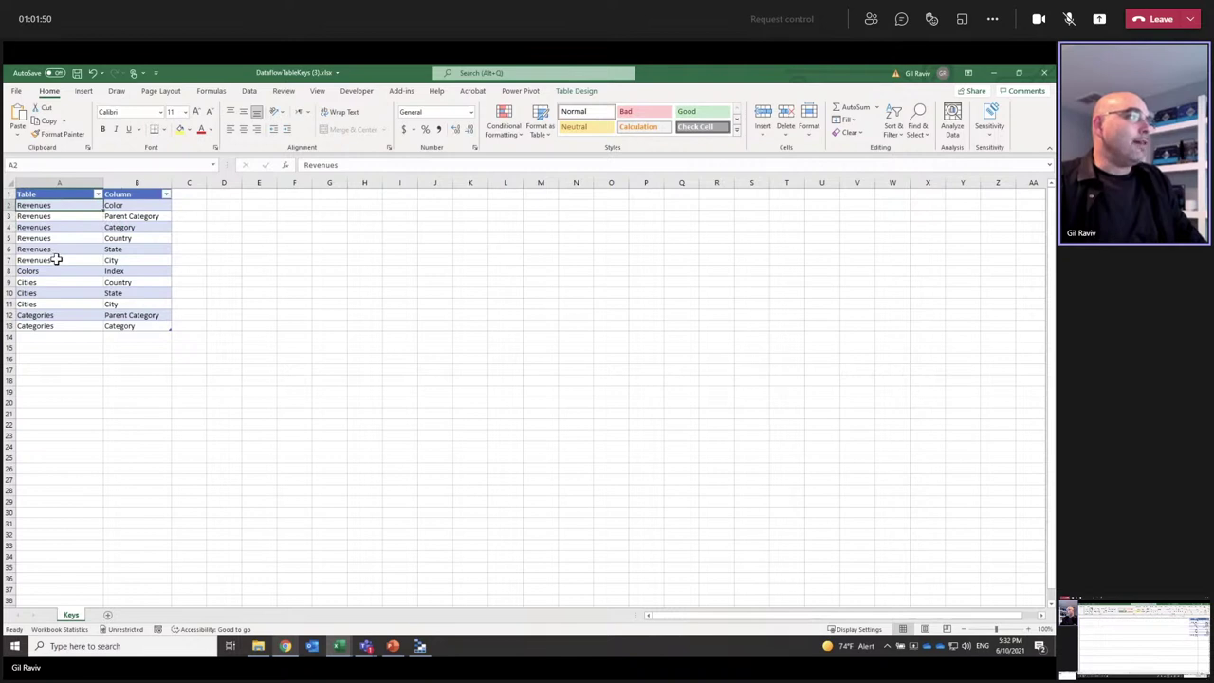
drag(57, 259, 62, 209)
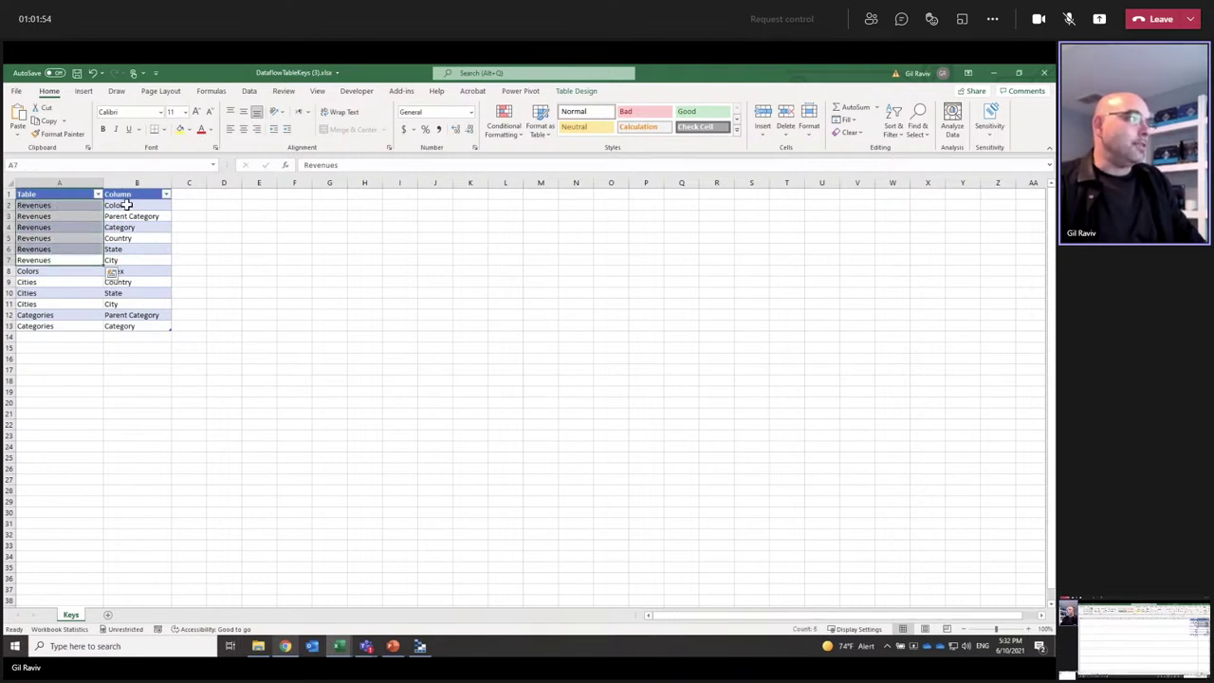
drag(126, 205, 137, 258)
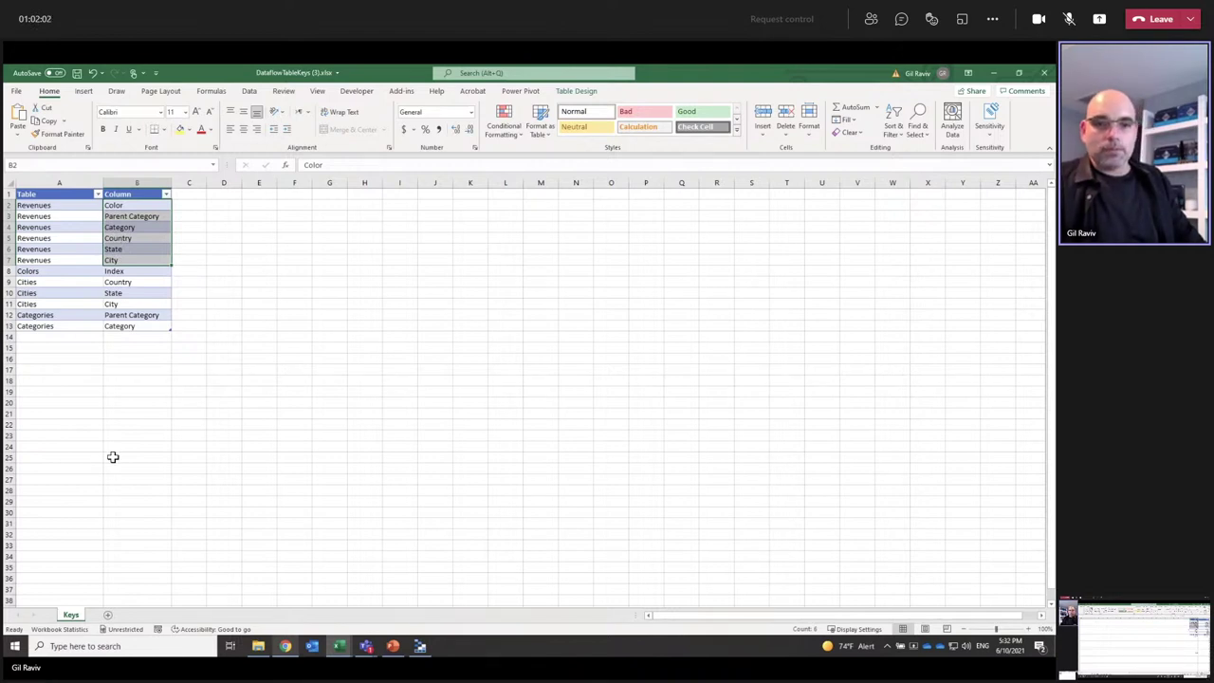
Step: Select the Cities keys Country, State and City, then close the workbook
click(67, 369)
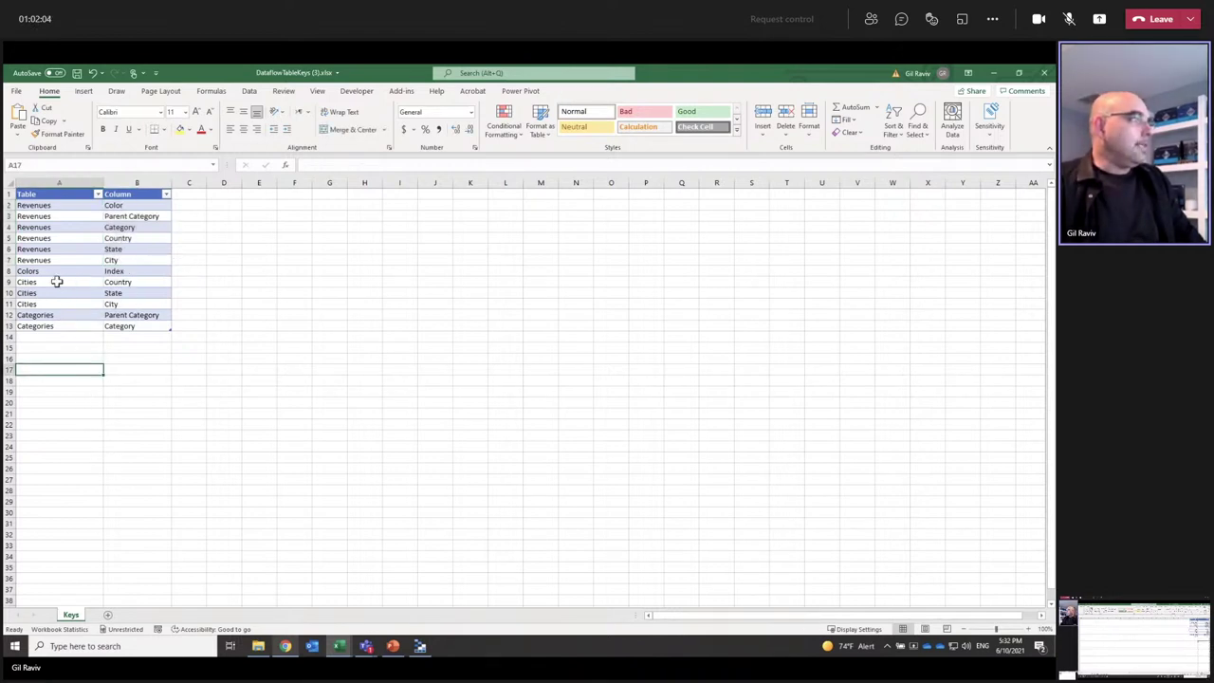
click(52, 282)
click(131, 284)
click(131, 293)
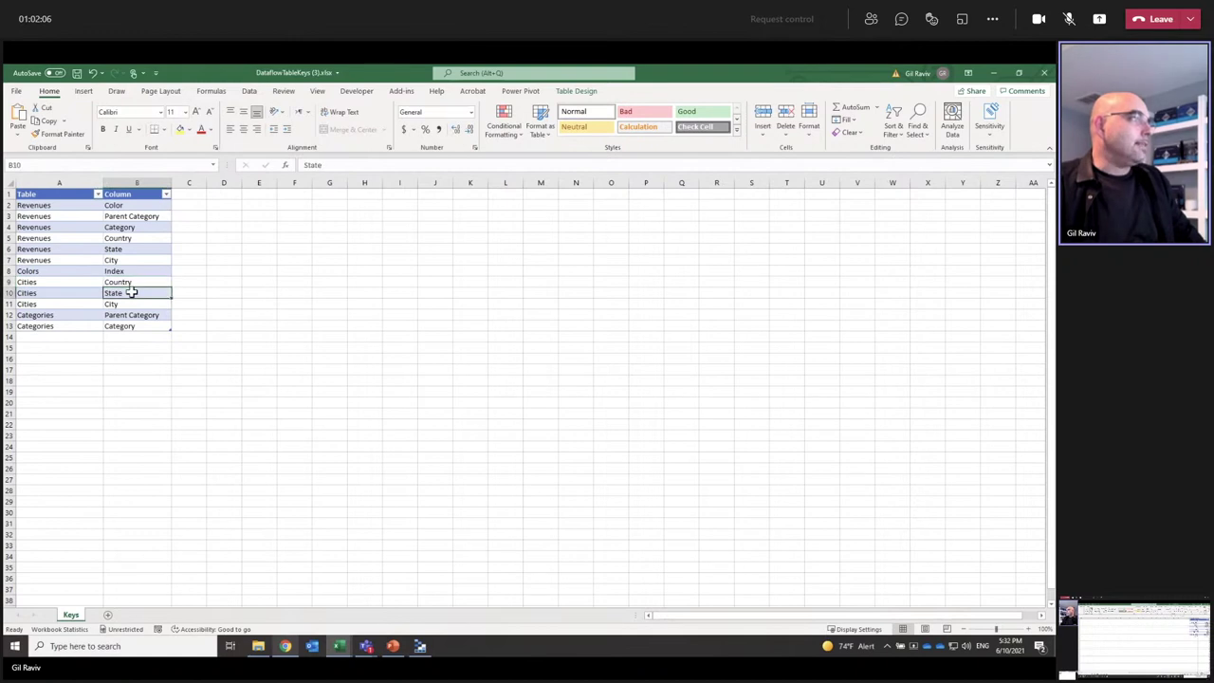
click(130, 303)
drag(134, 283, 134, 300)
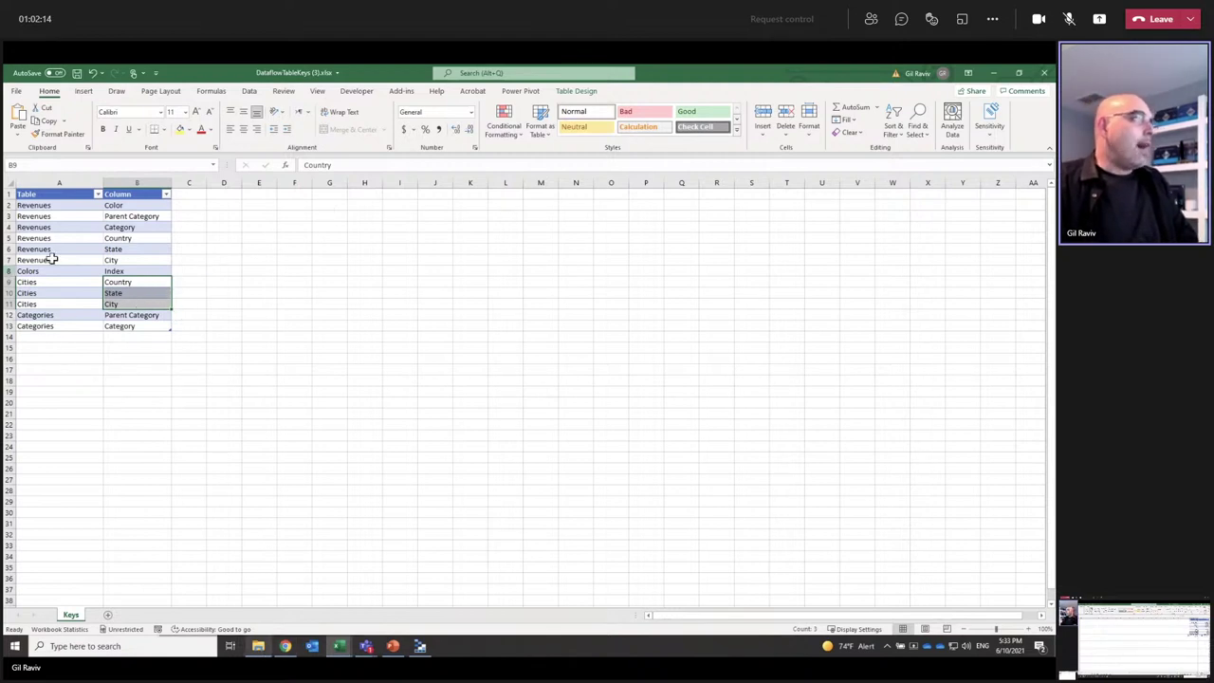
click(1044, 73)
Step: Close both workbooks without saving, then browse OneDrive - DataChant > Book Exercises > C07 to C07E01.xlsx
click(528, 368)
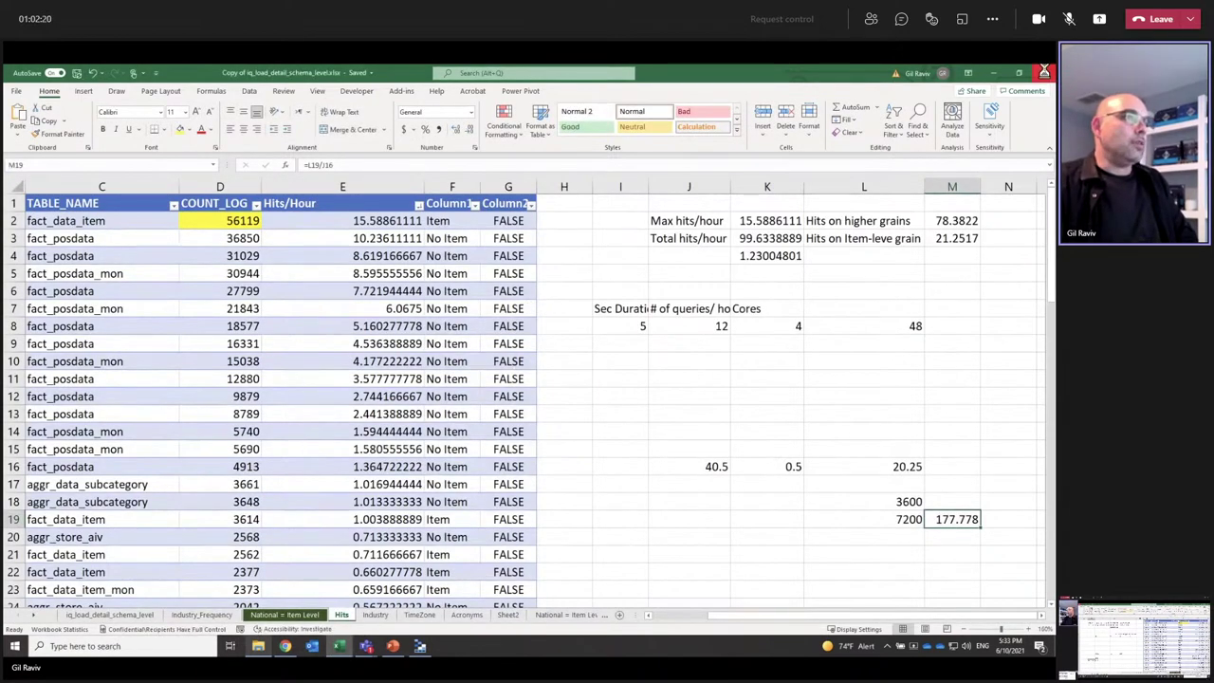
click(1044, 73)
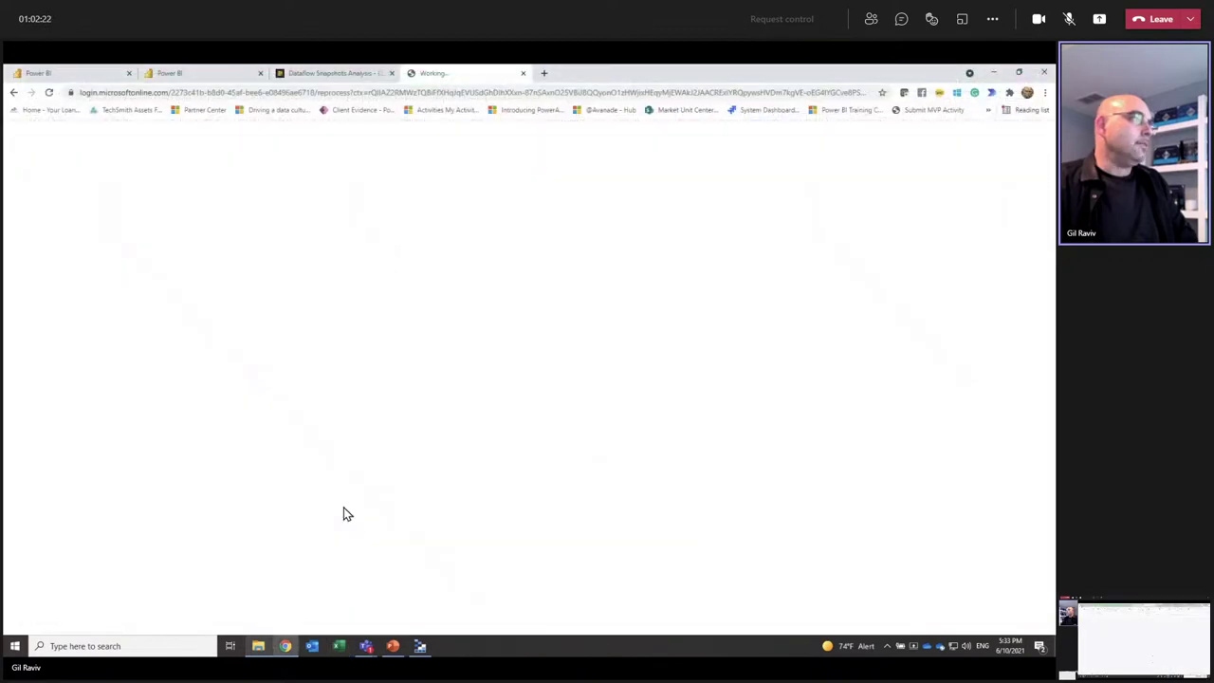
click(259, 645)
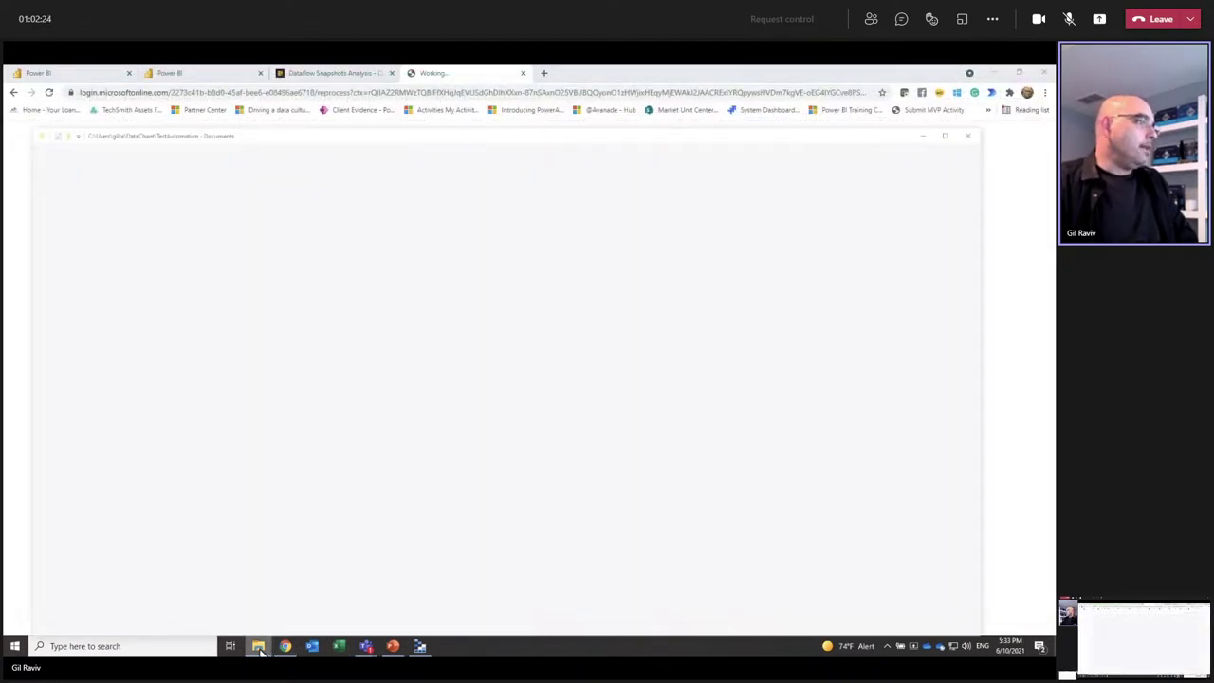
scroll(133, 560, down, 5)
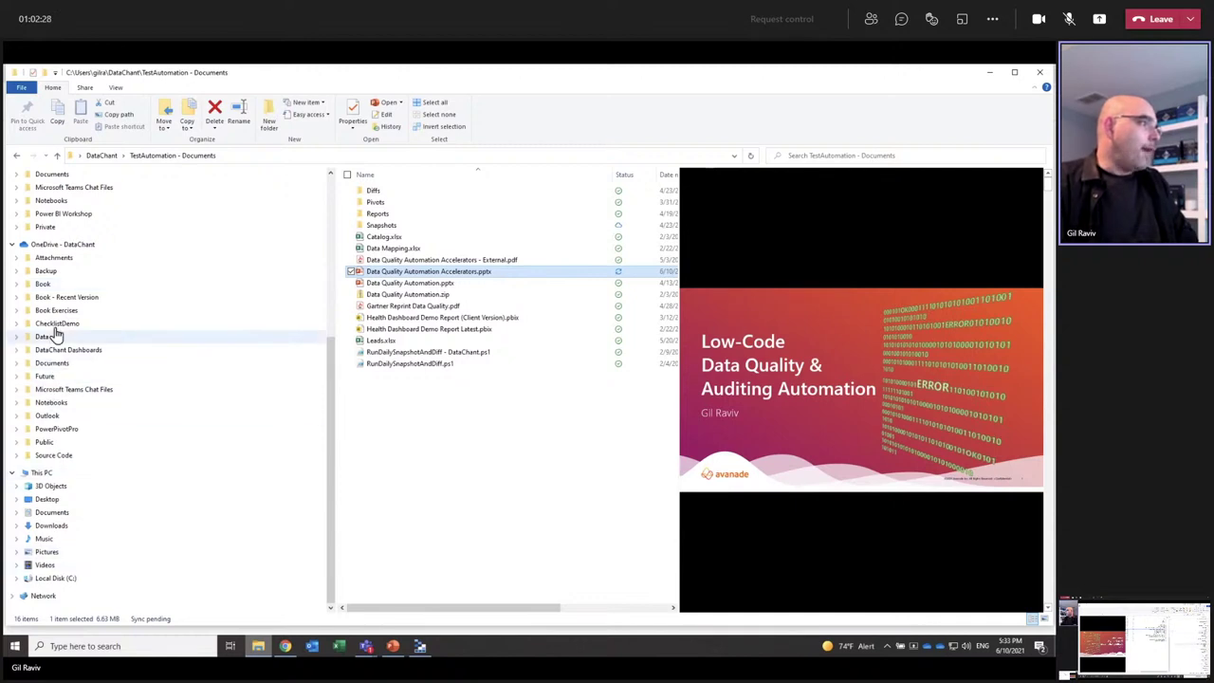
click(52, 363)
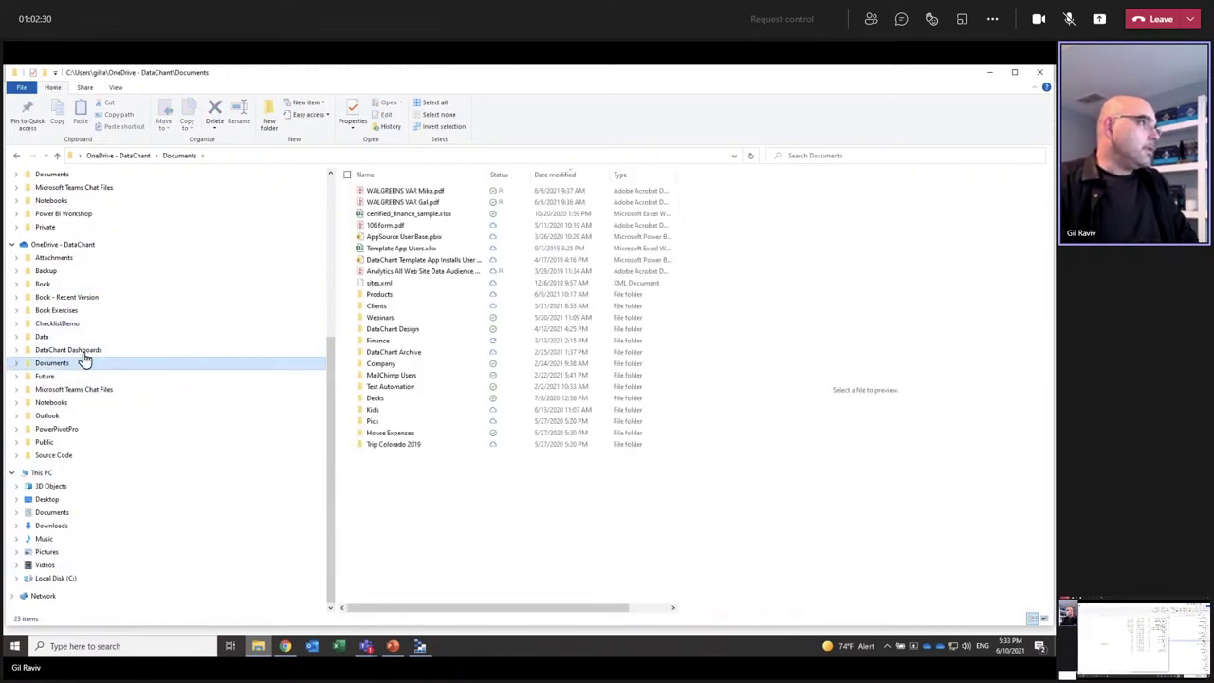
click(133, 158)
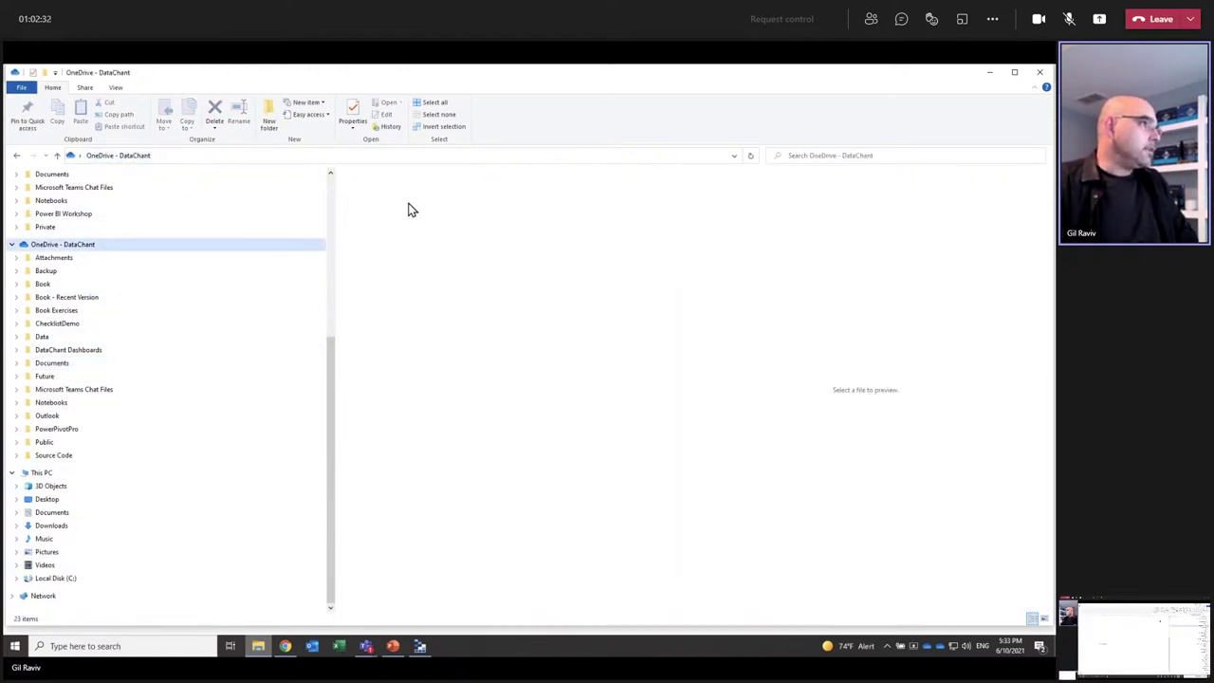
click(399, 238)
double_click(400, 239)
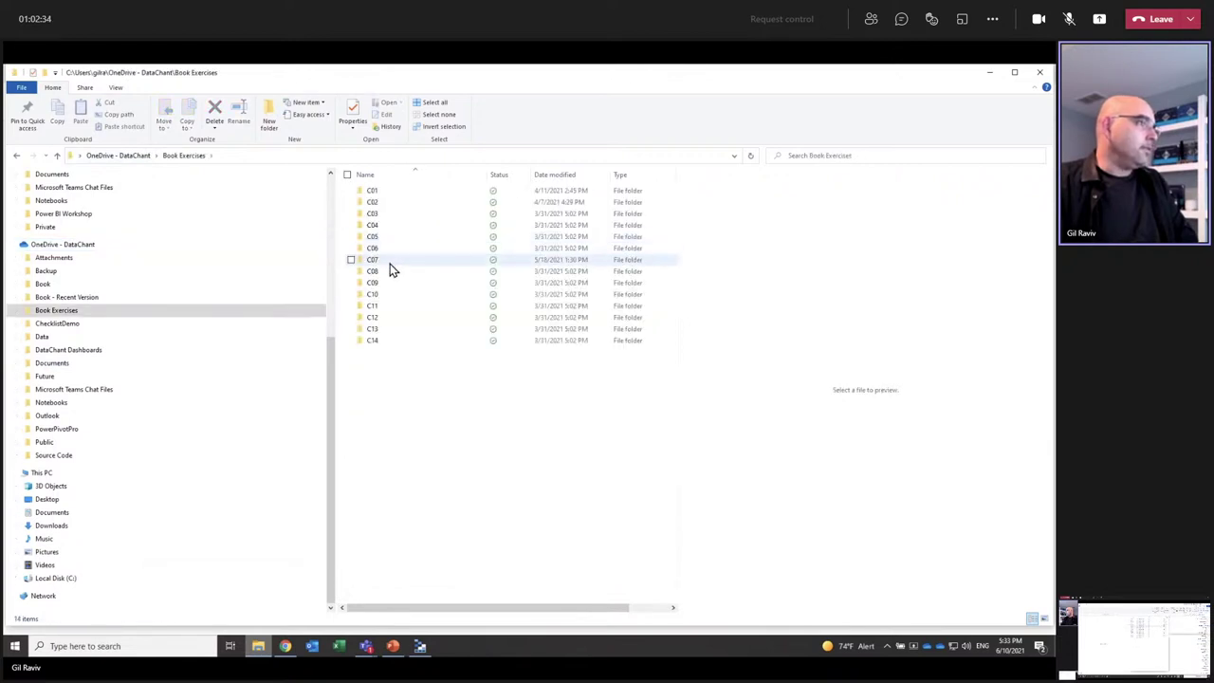
double_click(379, 262)
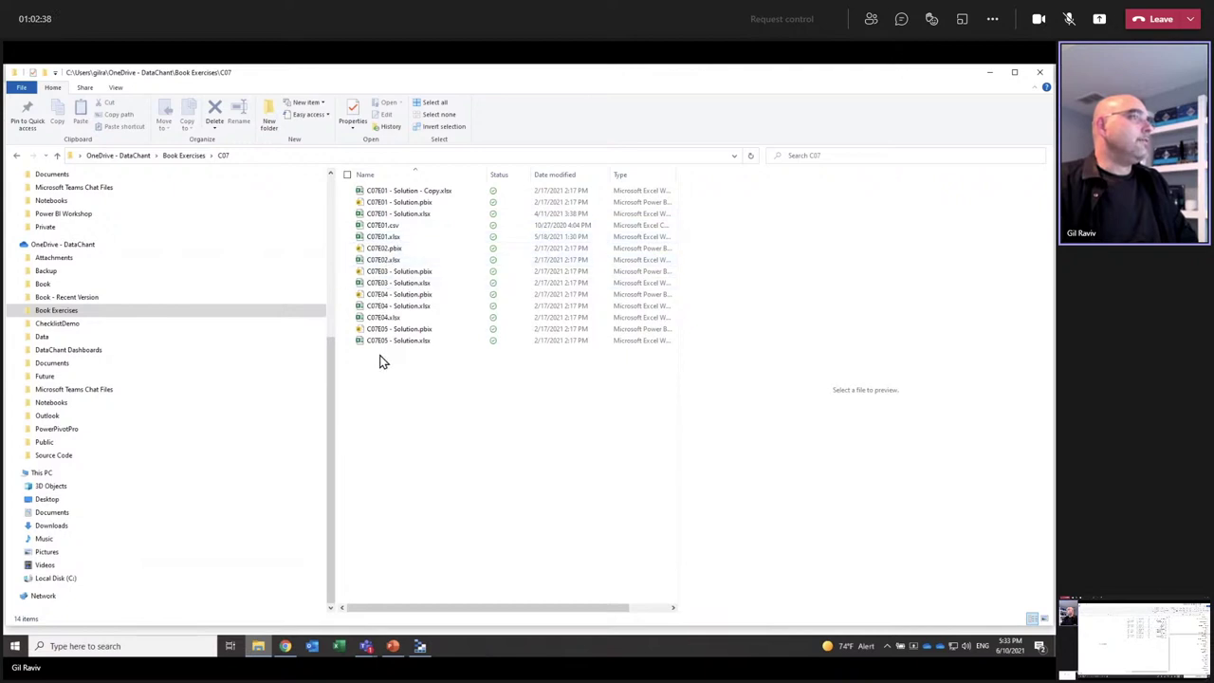
click(384, 237)
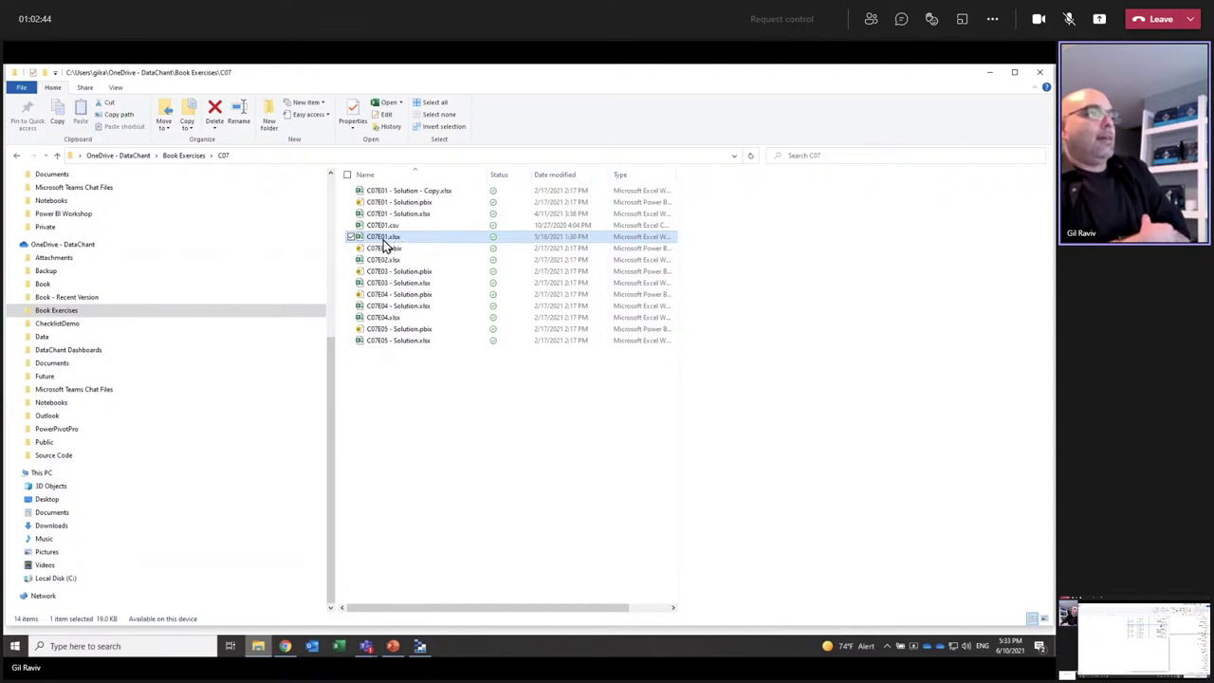
Step: Open C07E01.xlsx full-screen and select the whole city-by-category table
double_click(384, 239)
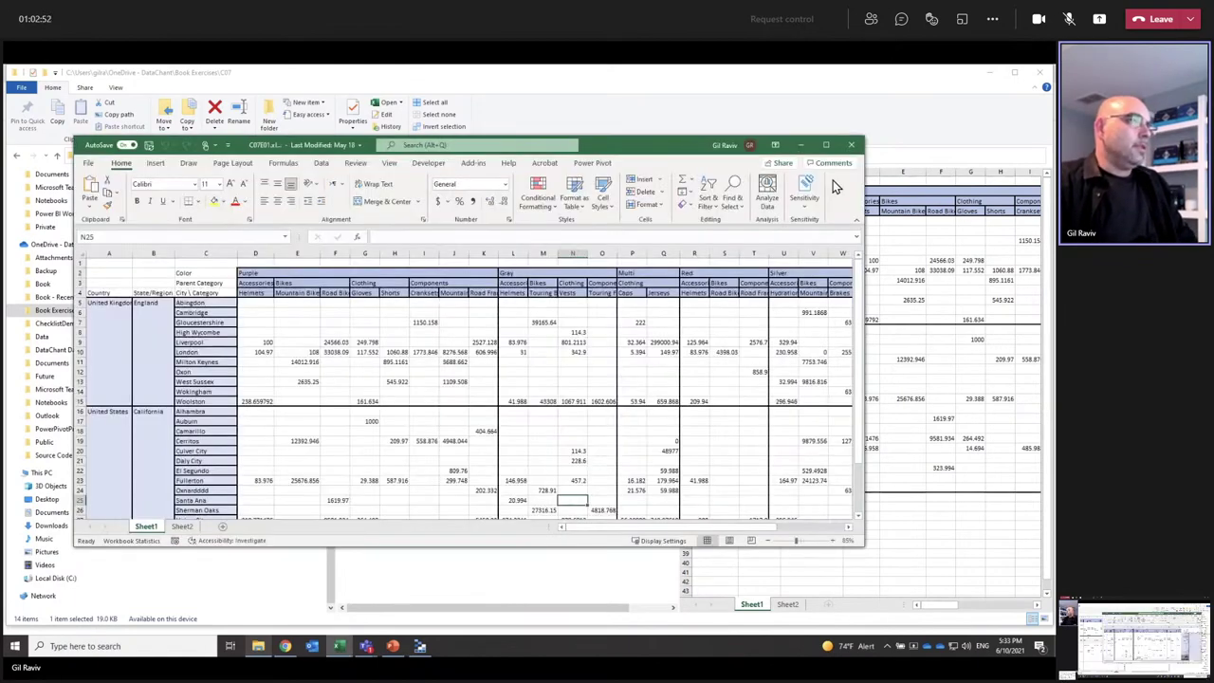
click(821, 143)
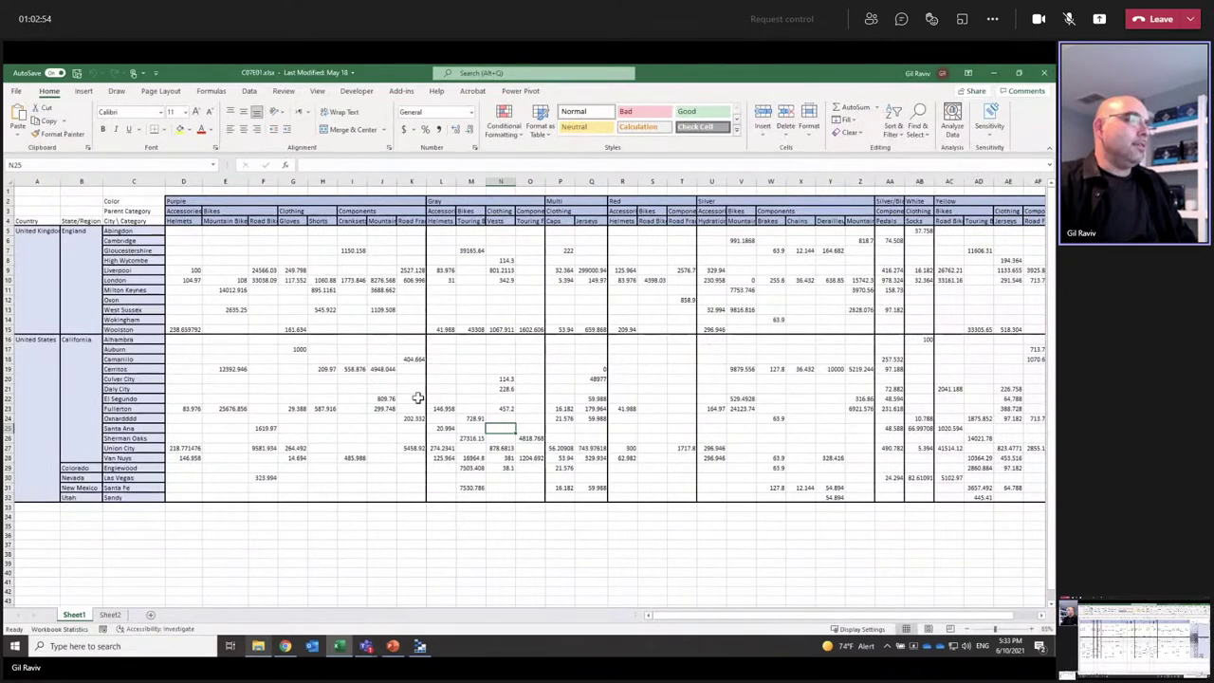
click(384, 398)
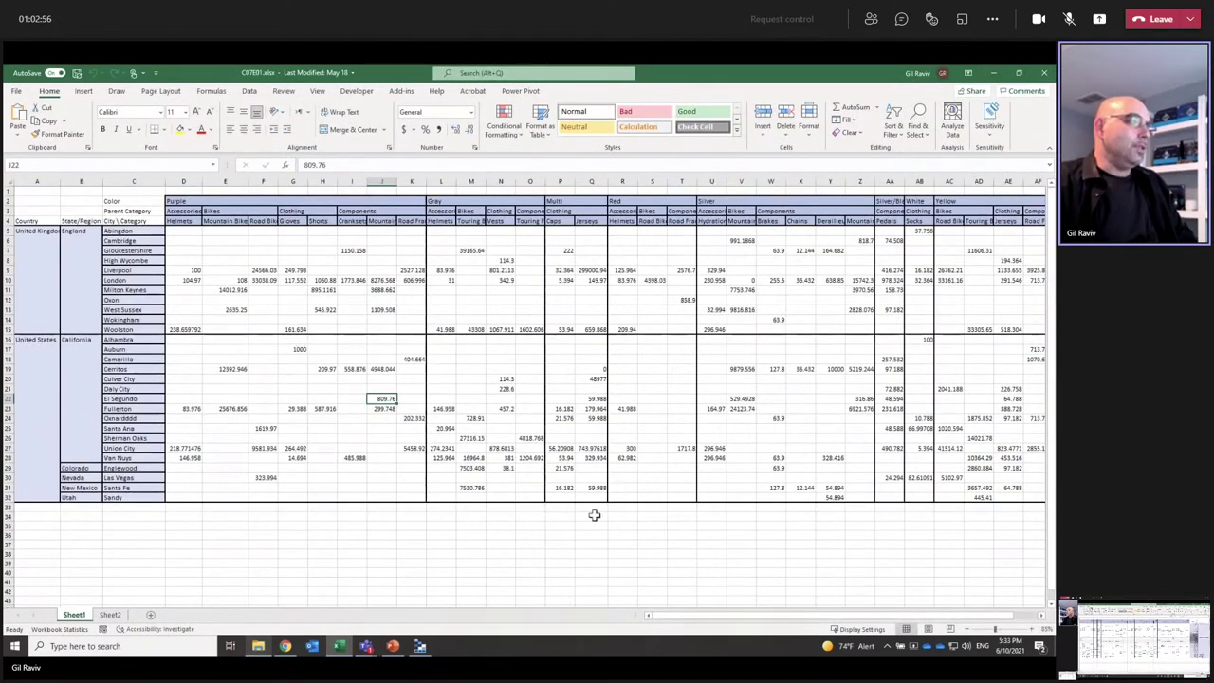
drag(696, 620, 709, 620)
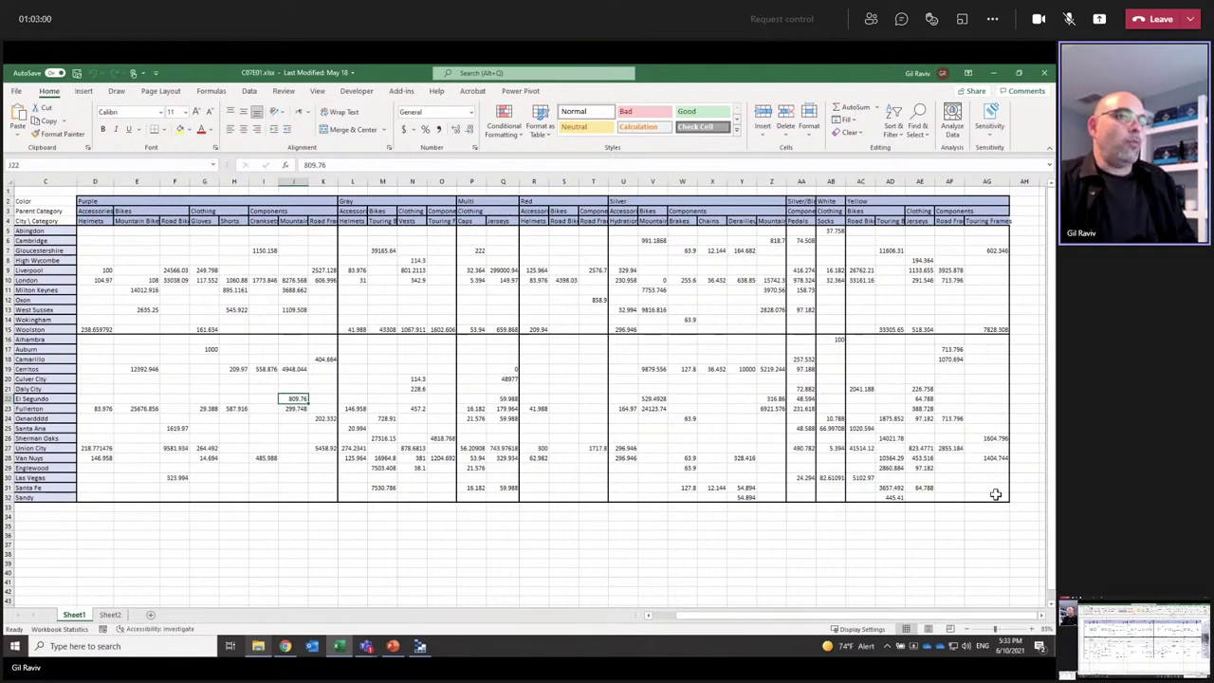
mouse_move(995, 495)
mouse_down()
mouse_move(872, 469)
mouse_move(19, 180)
mouse_move(5, 161)
mouse_up()
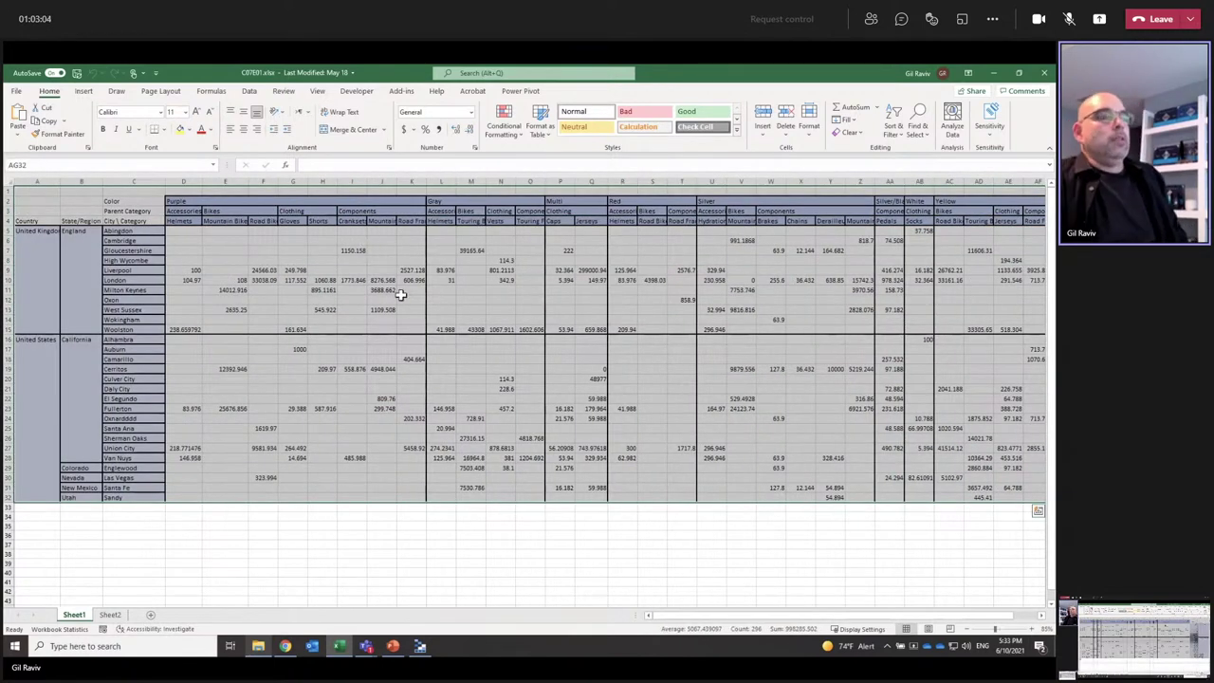
Step: Inspect cells G23 (29.388) and P23 (16.182), then the Englewood and Union City rows
click(296, 408)
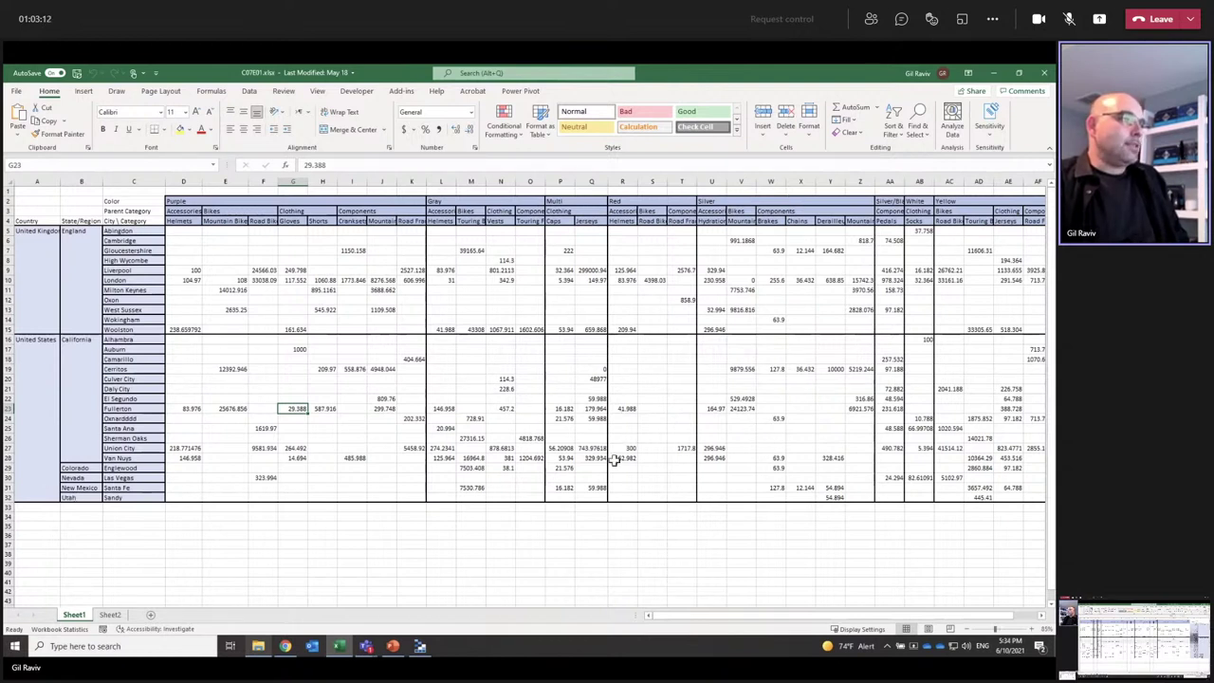
click(557, 408)
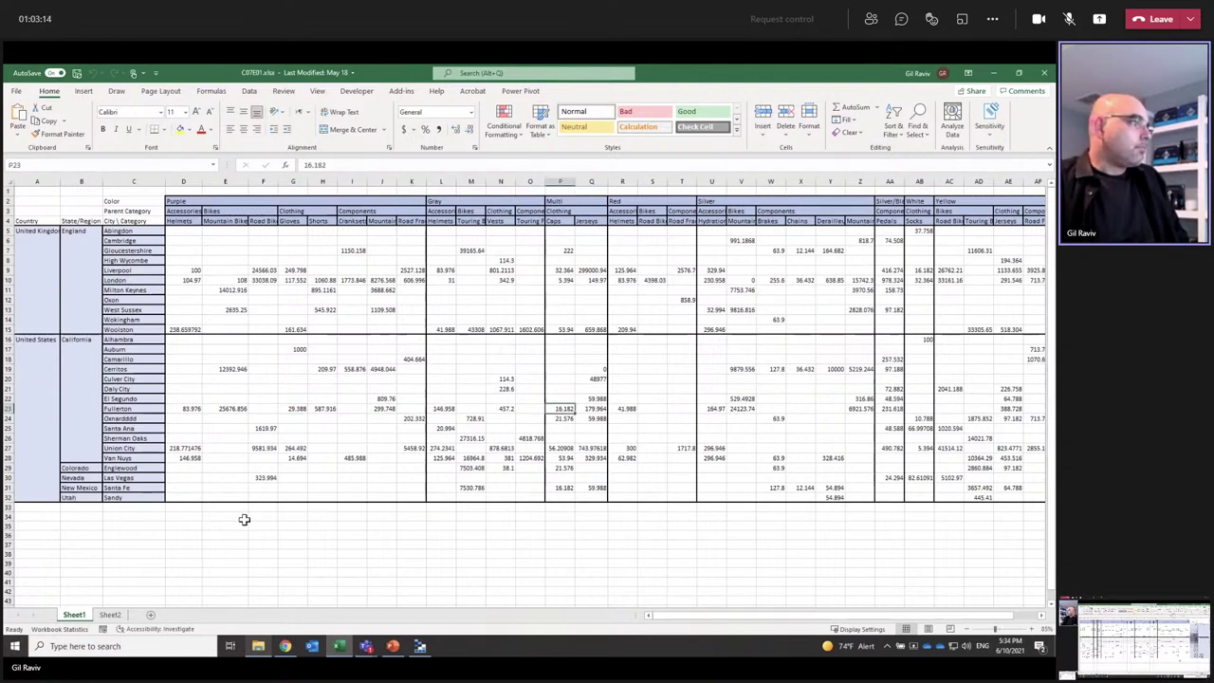
click(111, 467)
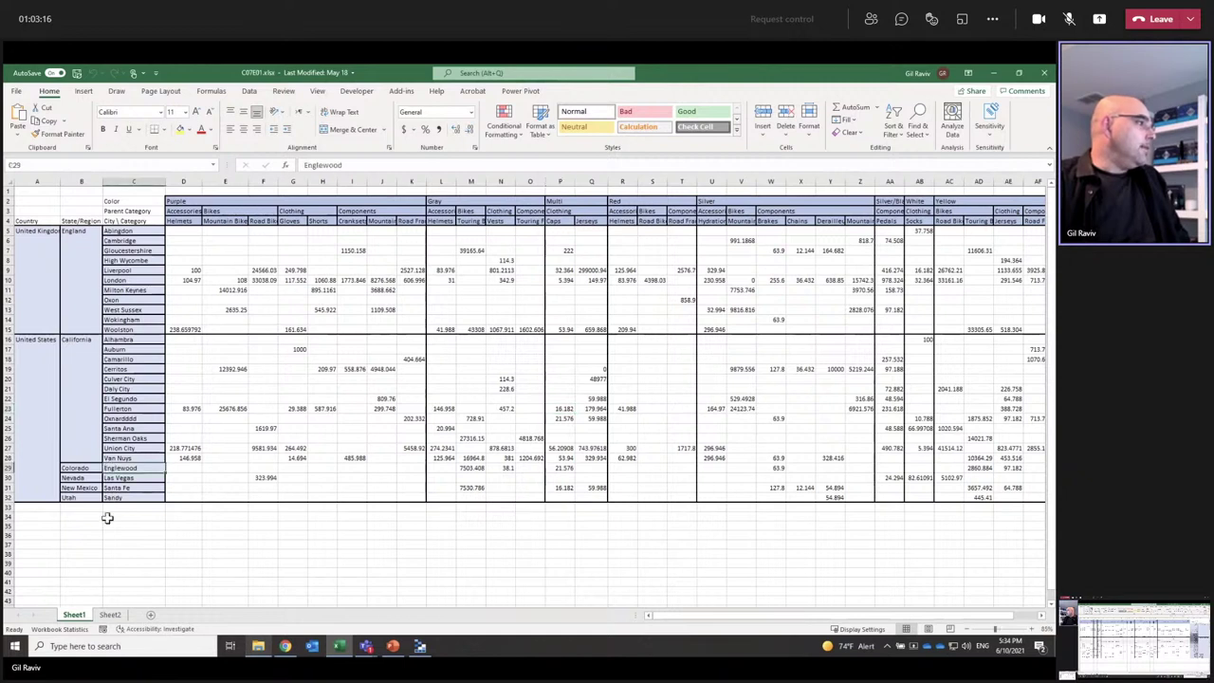
click(111, 438)
click(112, 447)
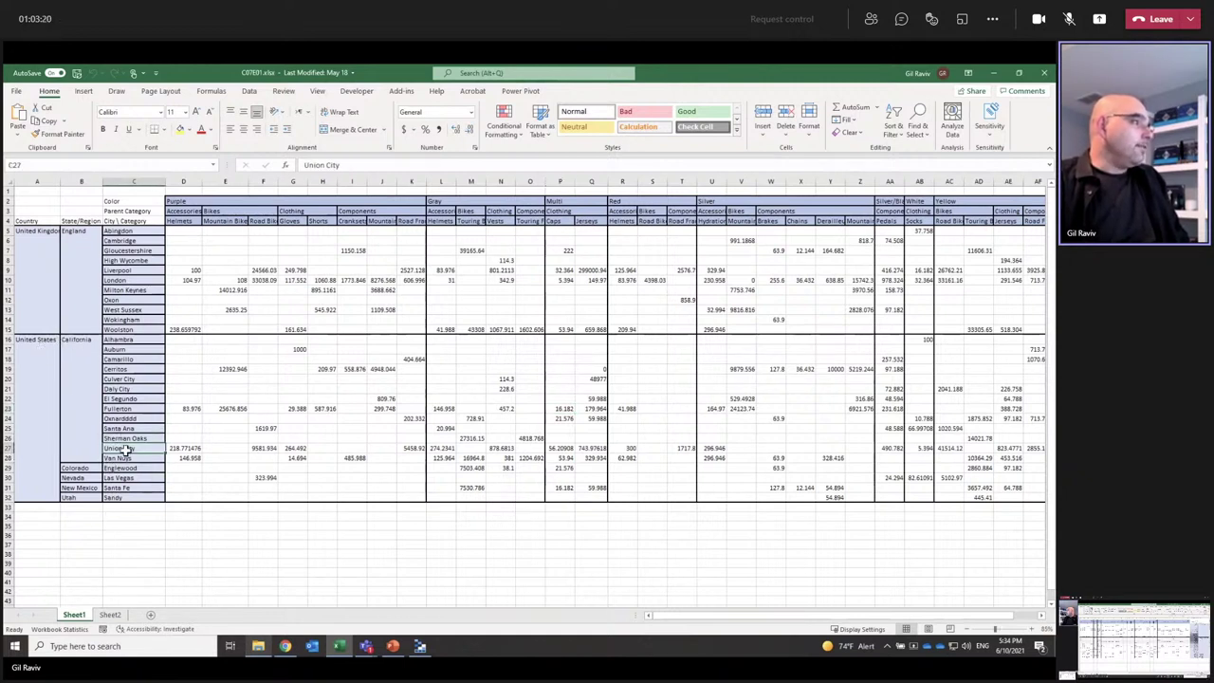
Step: Enter 5 in H27, the empty cell after 264.492 in Union City's row
scroll(206, 378, up, 6)
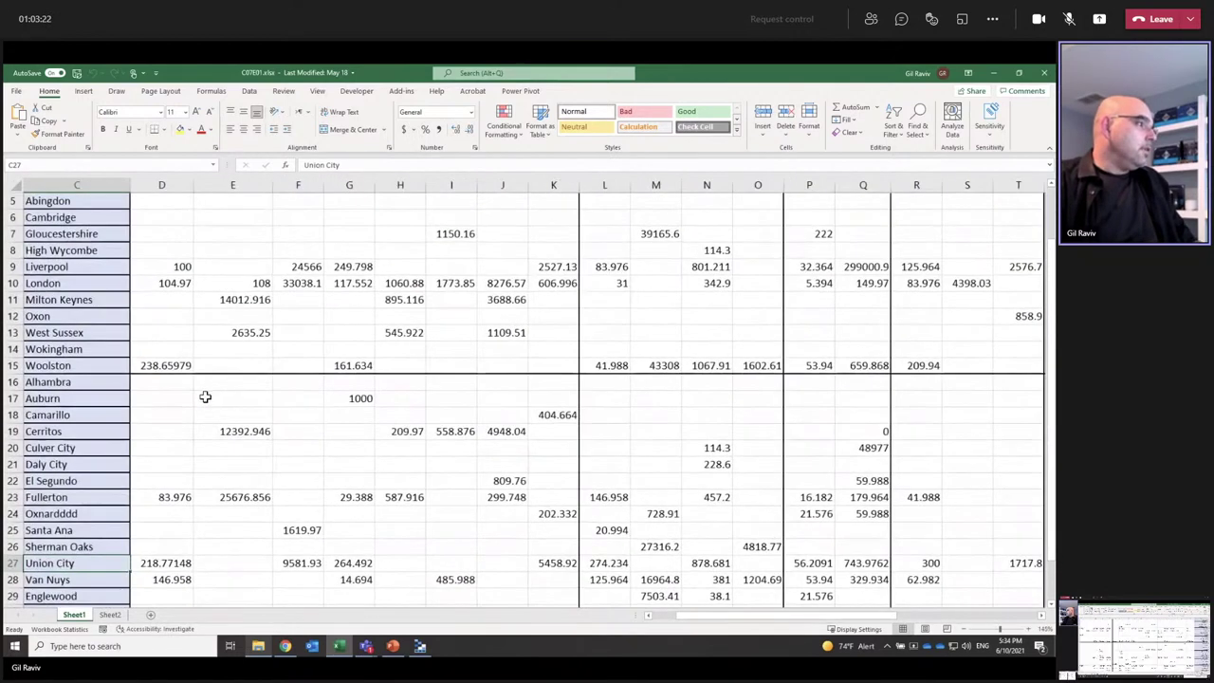
key(Left)
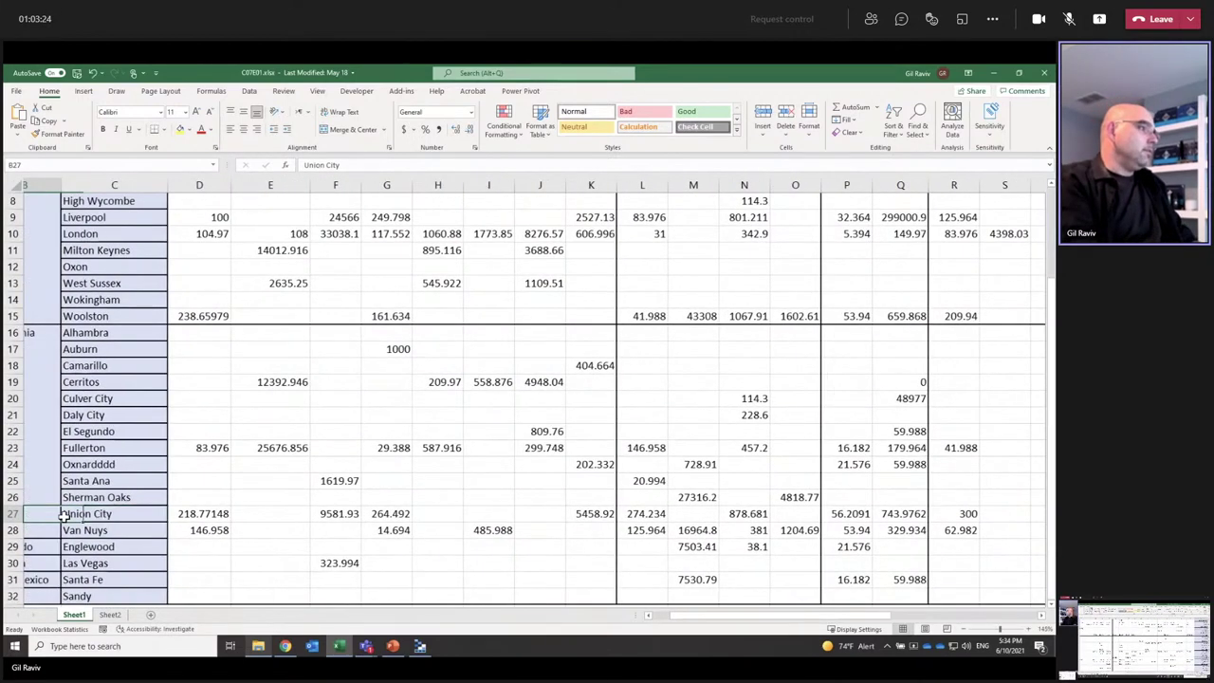
key(Right)
key(Right)
key(Right)
key(Right)
key(Right)
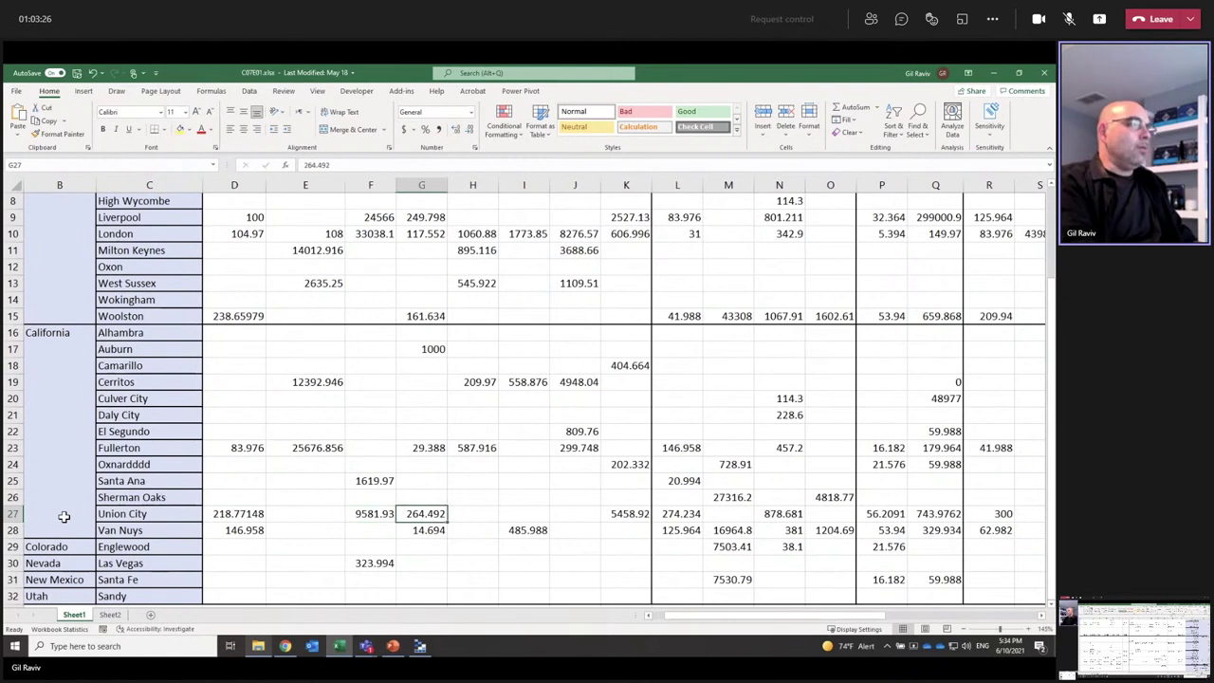
key(Right)
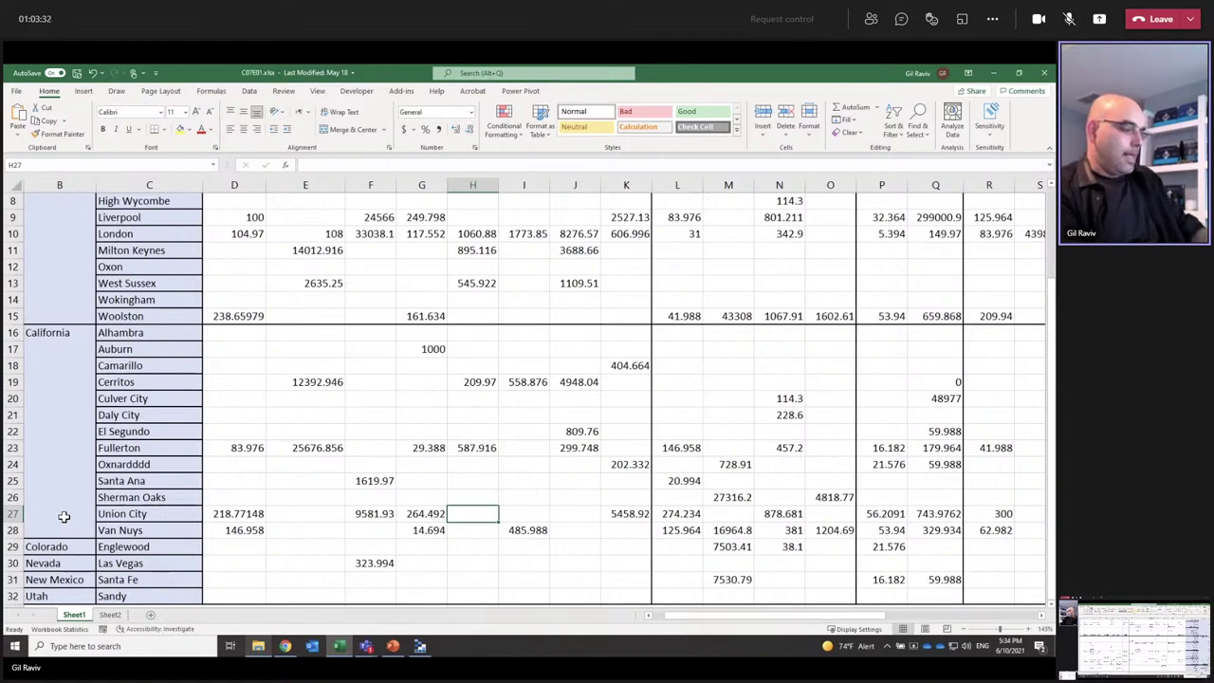
text(5)
key(ctrl+Return)
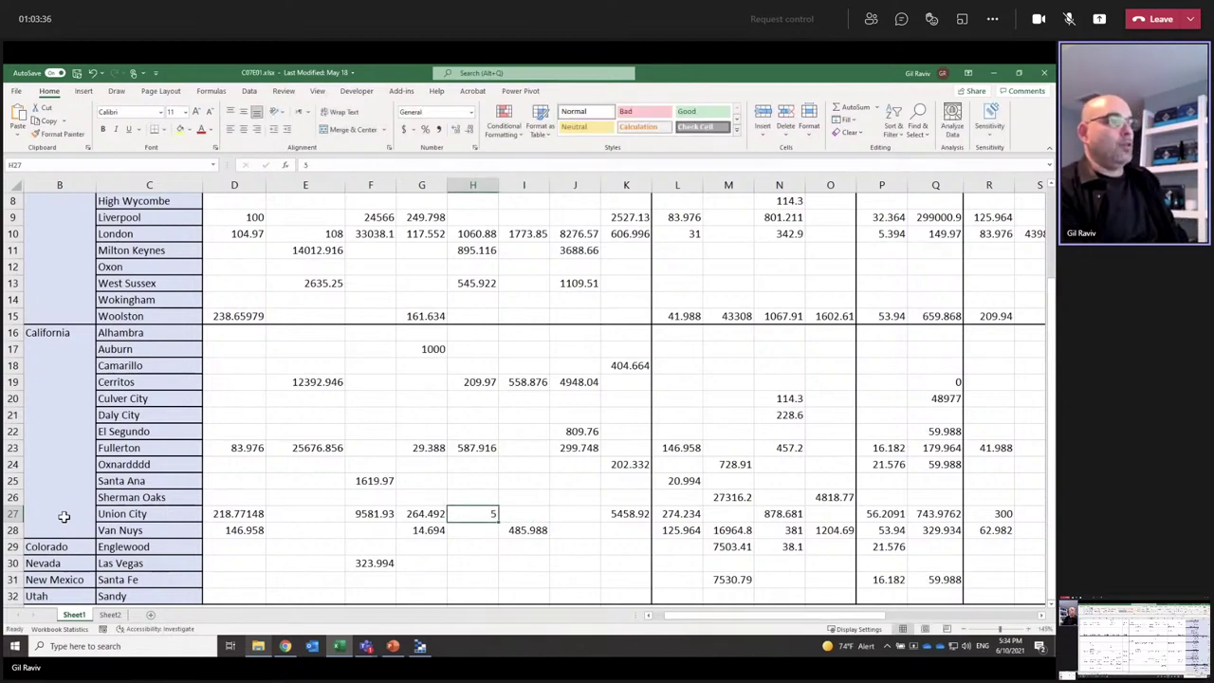
Step: Clear Union City's value 218.77148 from cell D27
key(Left)
key(Left)
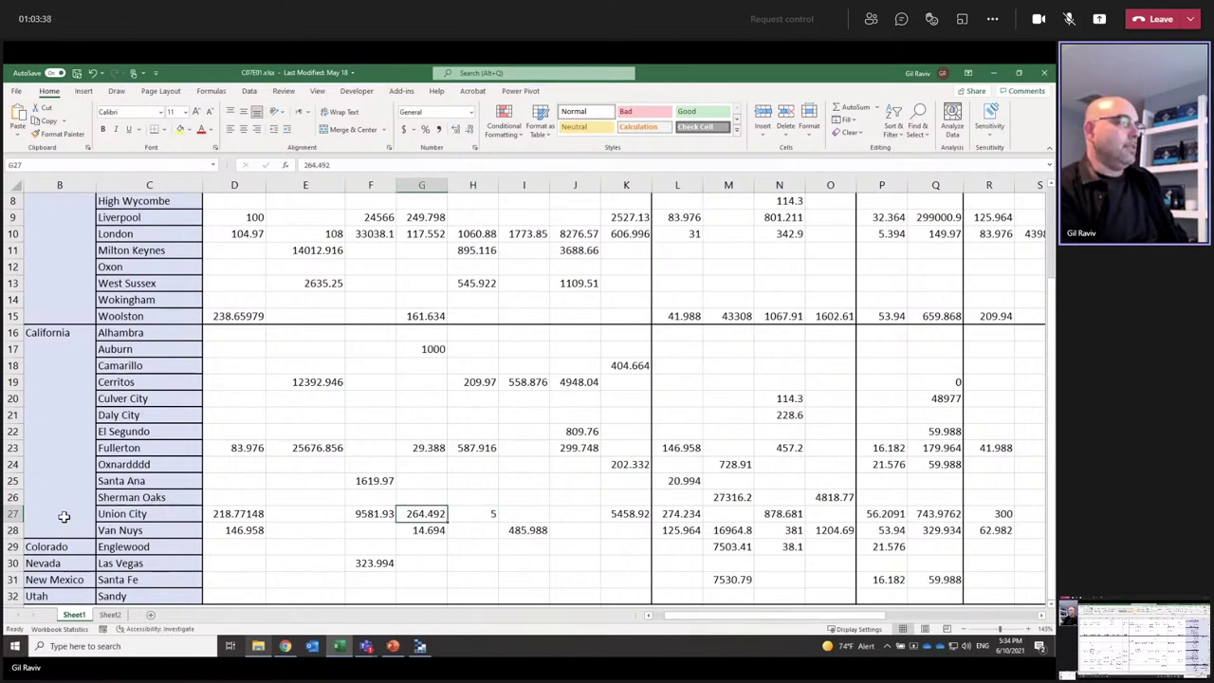
key(Left)
key(Left)
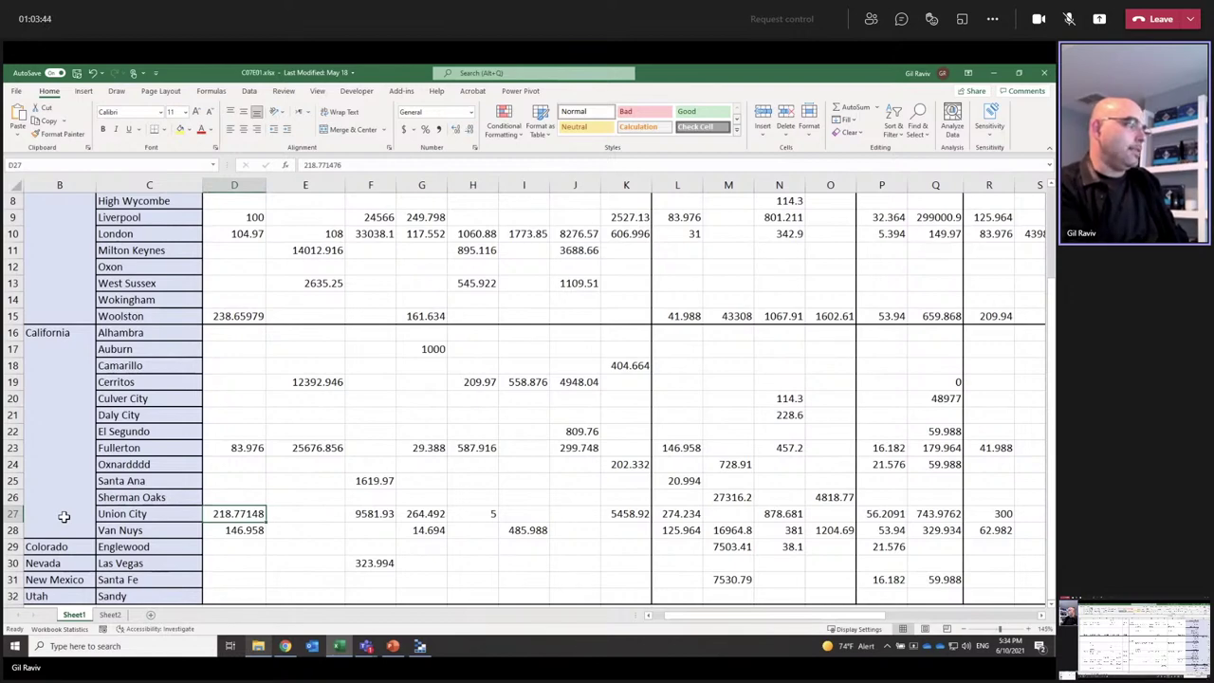
scroll(204, 451, up, 3)
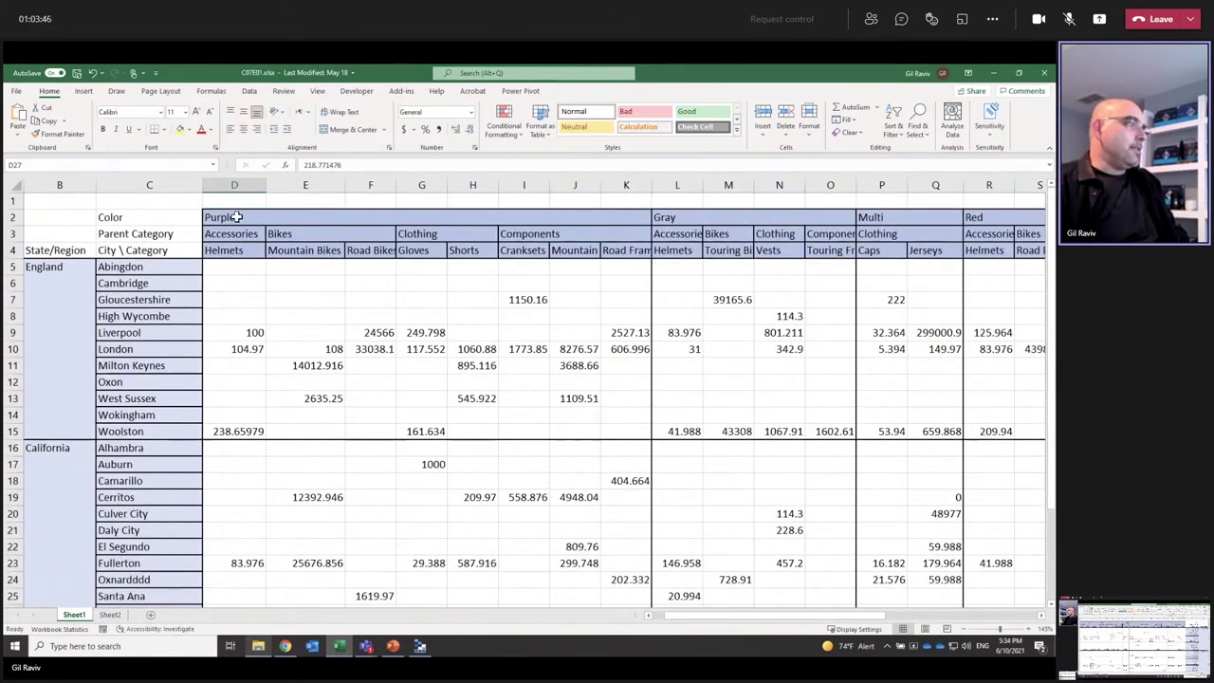
scroll(252, 388, down, 4)
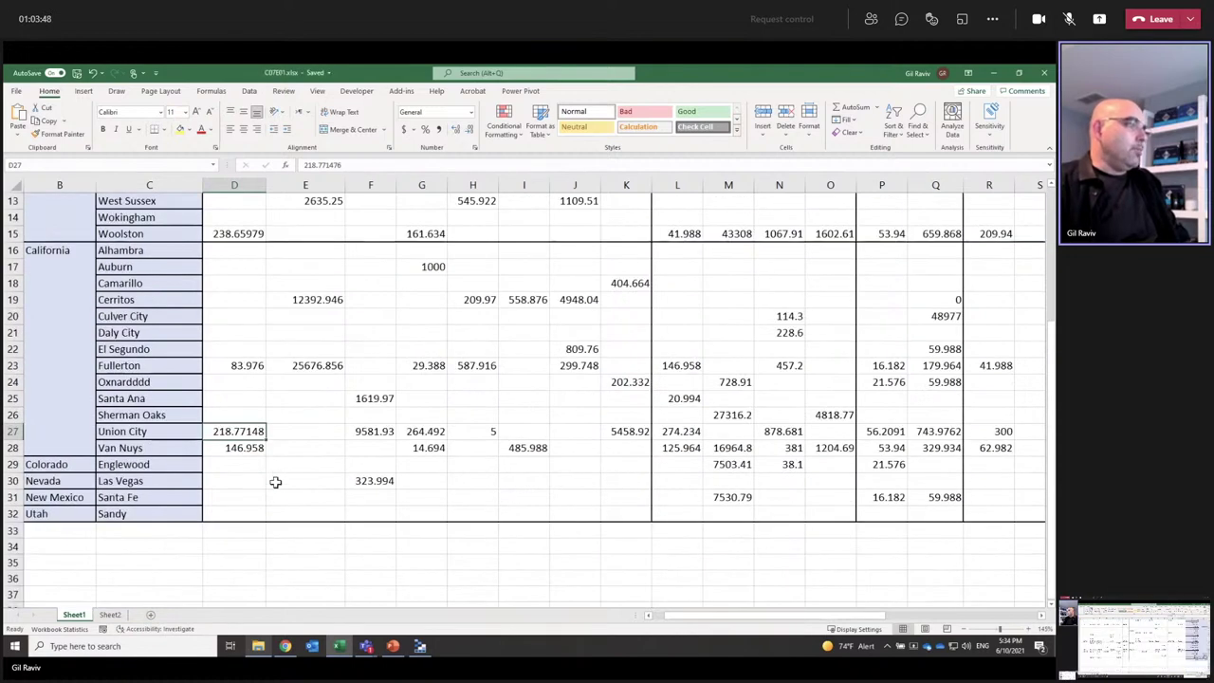
key(Delete)
click(275, 482)
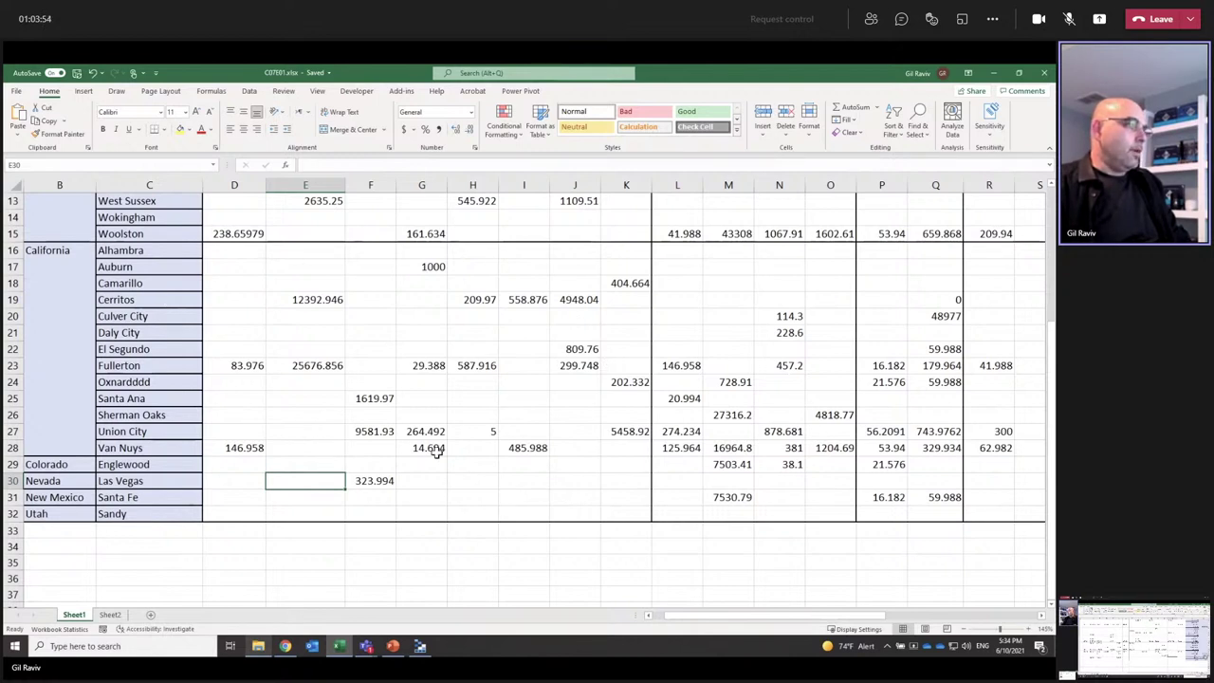
Step: Change Van Nuys's G28 from 14.694 to 1400.694, then save and close the workbook
click(431, 449)
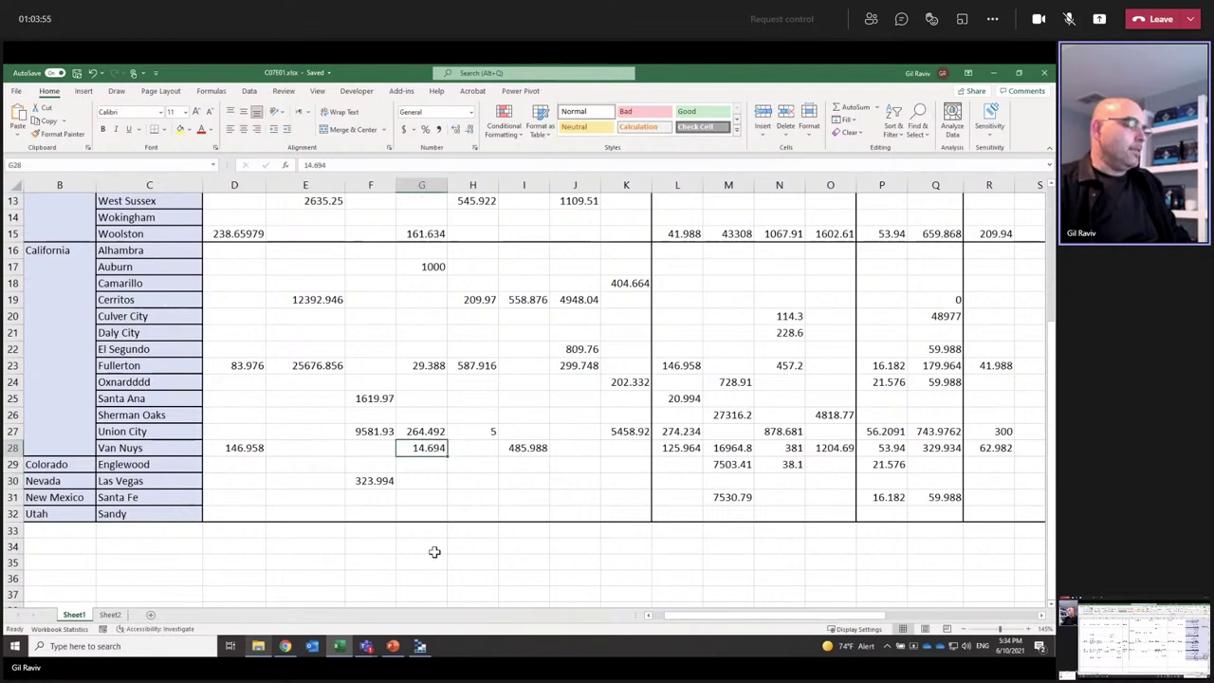
drag(327, 166, 300, 166)
click(316, 167)
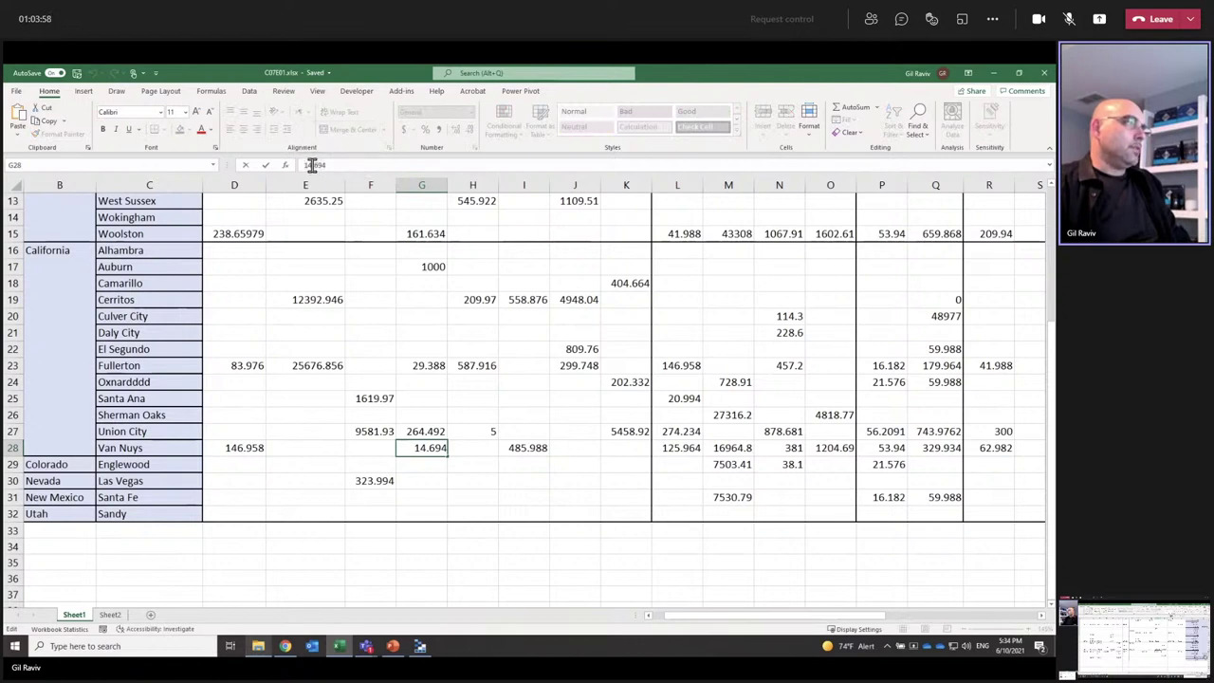
text(00)
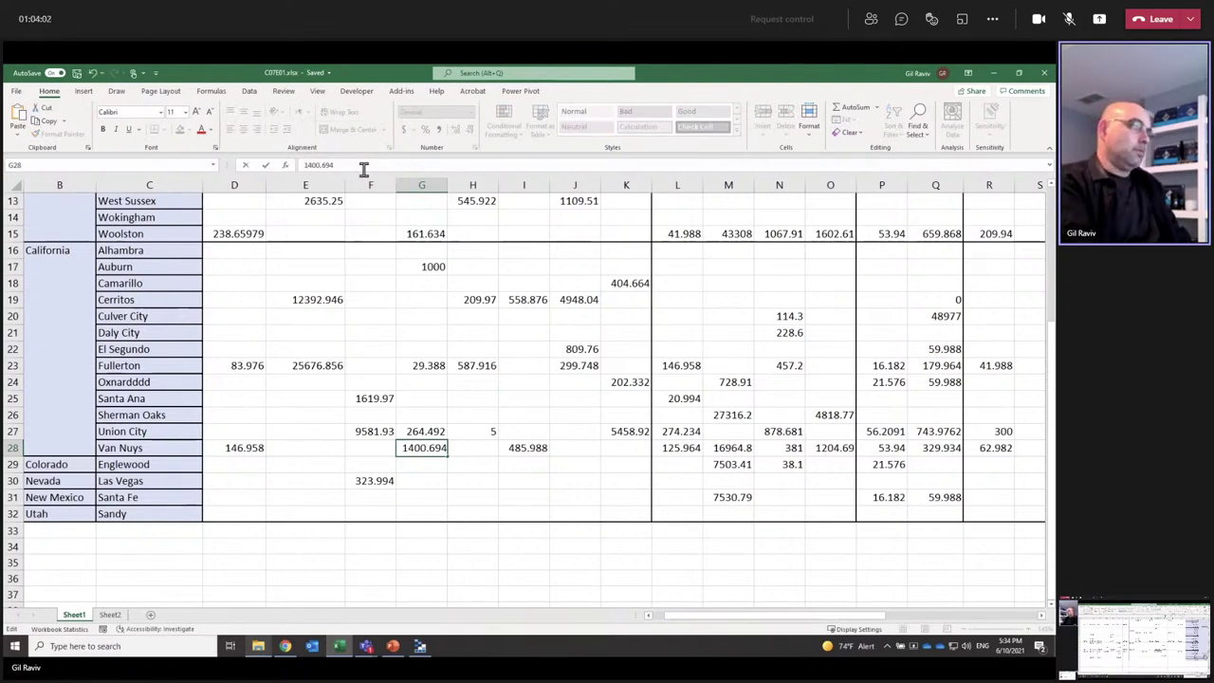
key(Return)
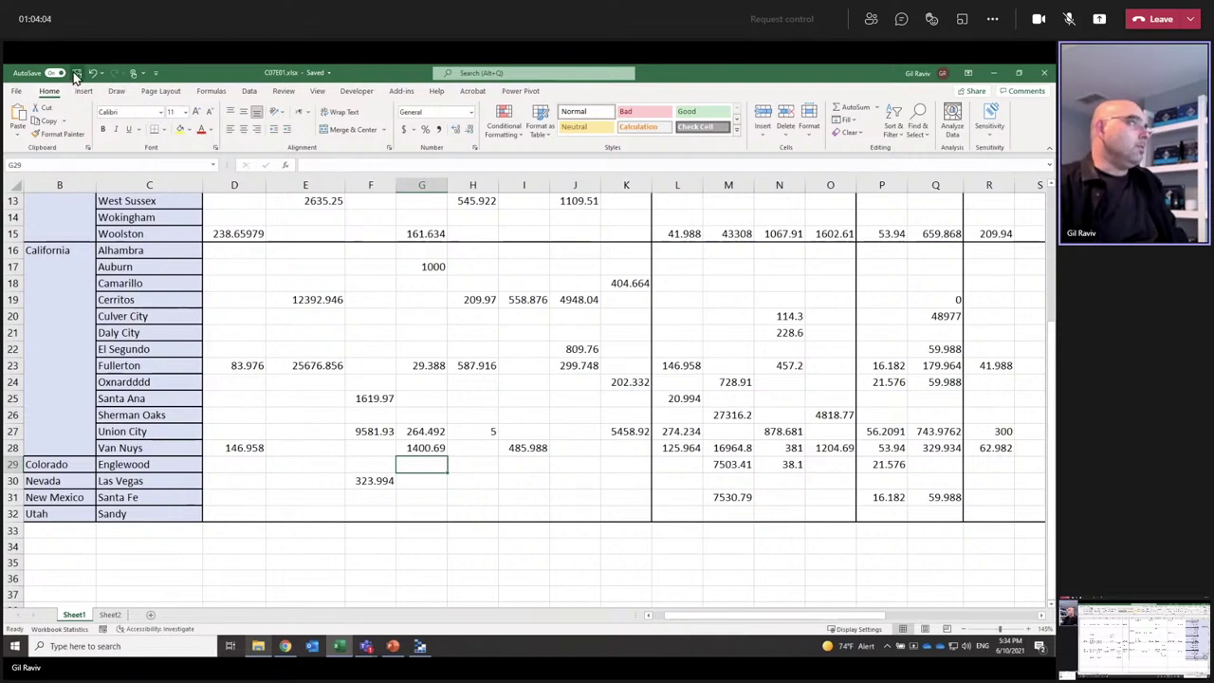
click(77, 74)
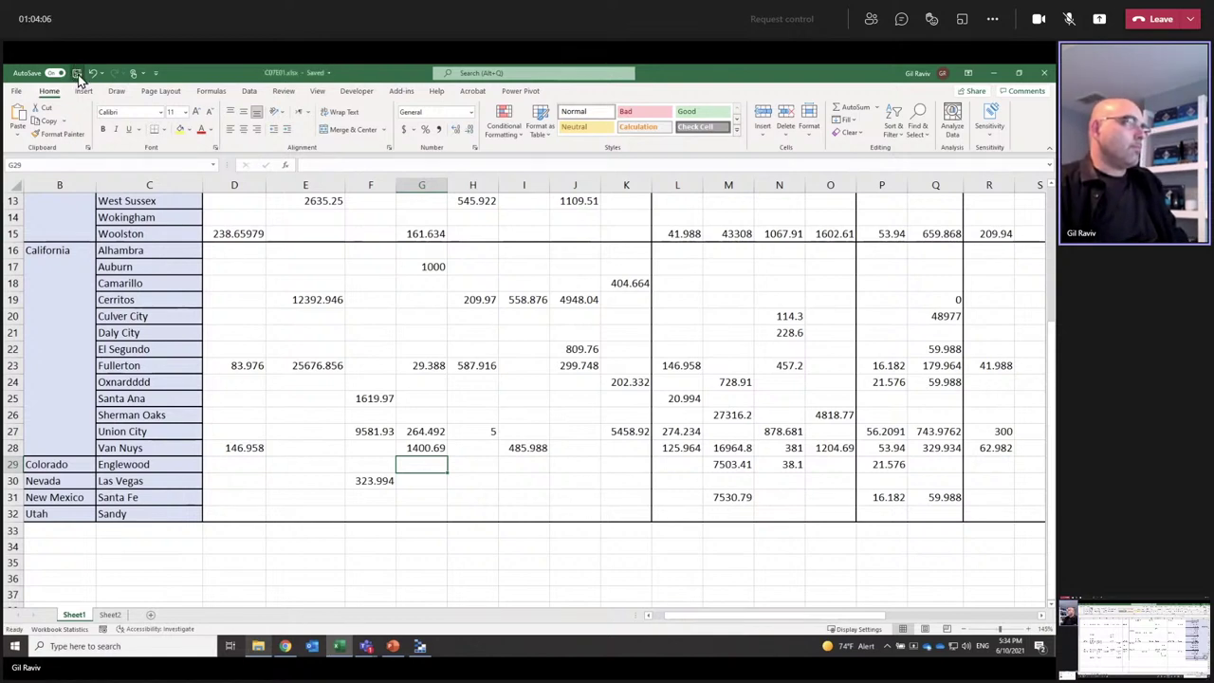
click(1044, 72)
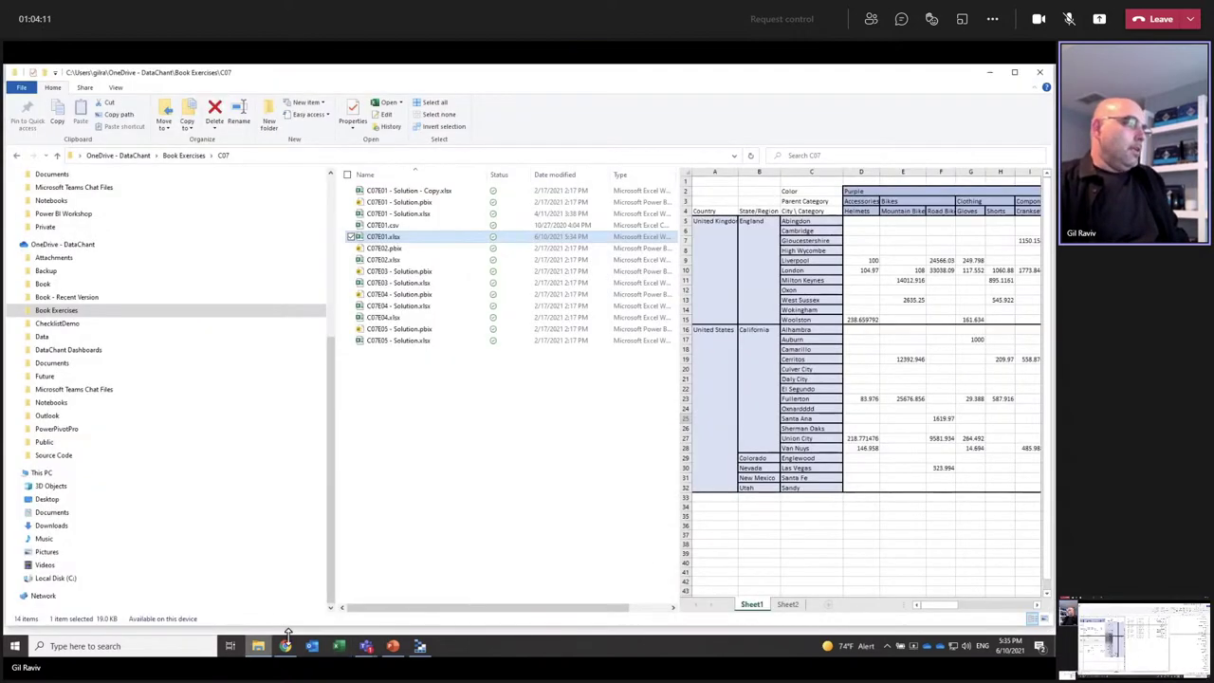
Step: Go from the Power BI home page to the Test Automation workspace
click(284, 645)
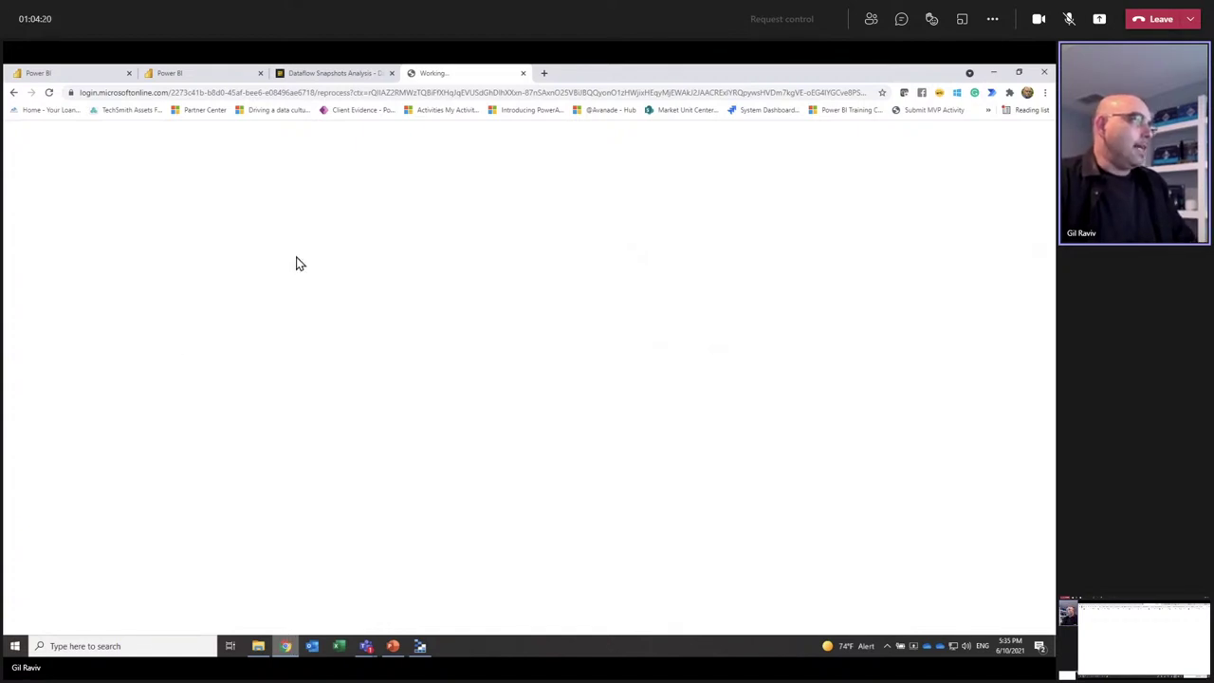
click(189, 77)
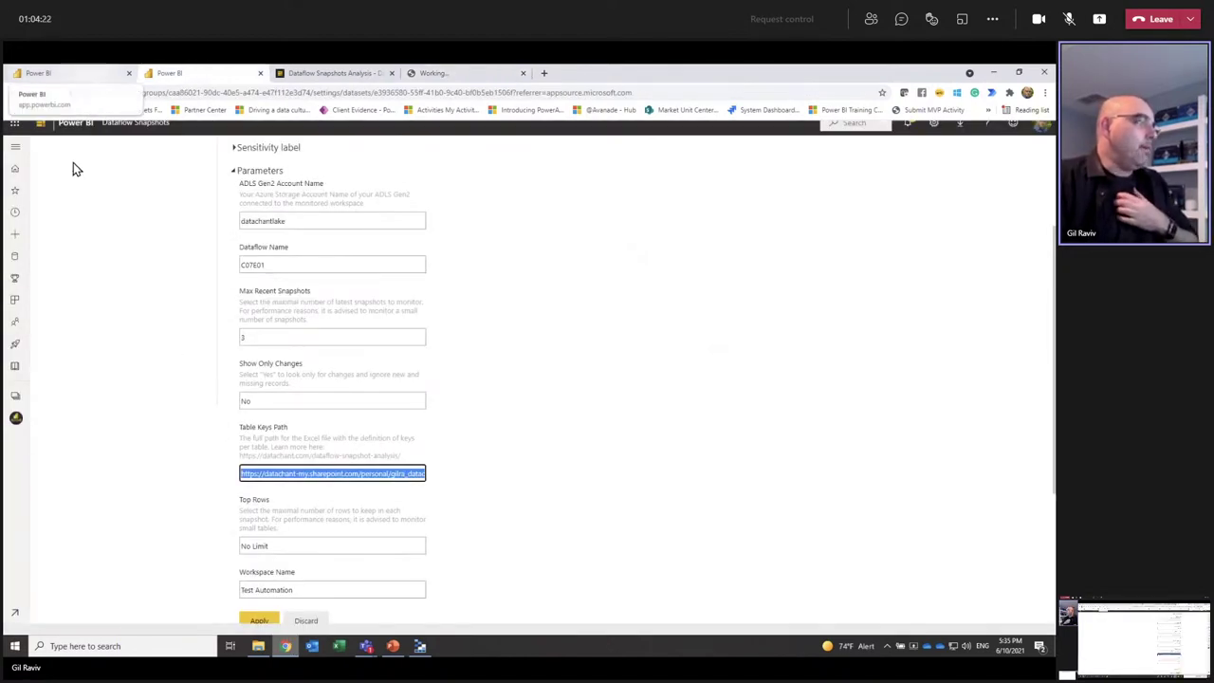
click(81, 75)
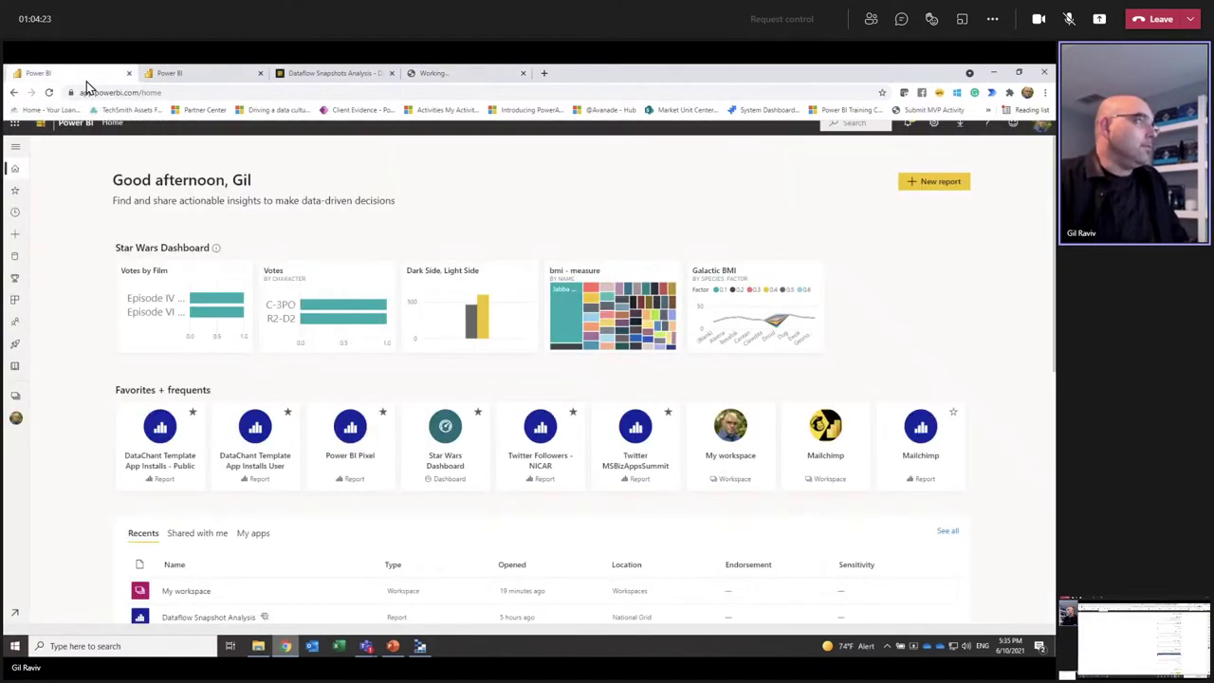
click(13, 401)
scroll(83, 482, down, 5)
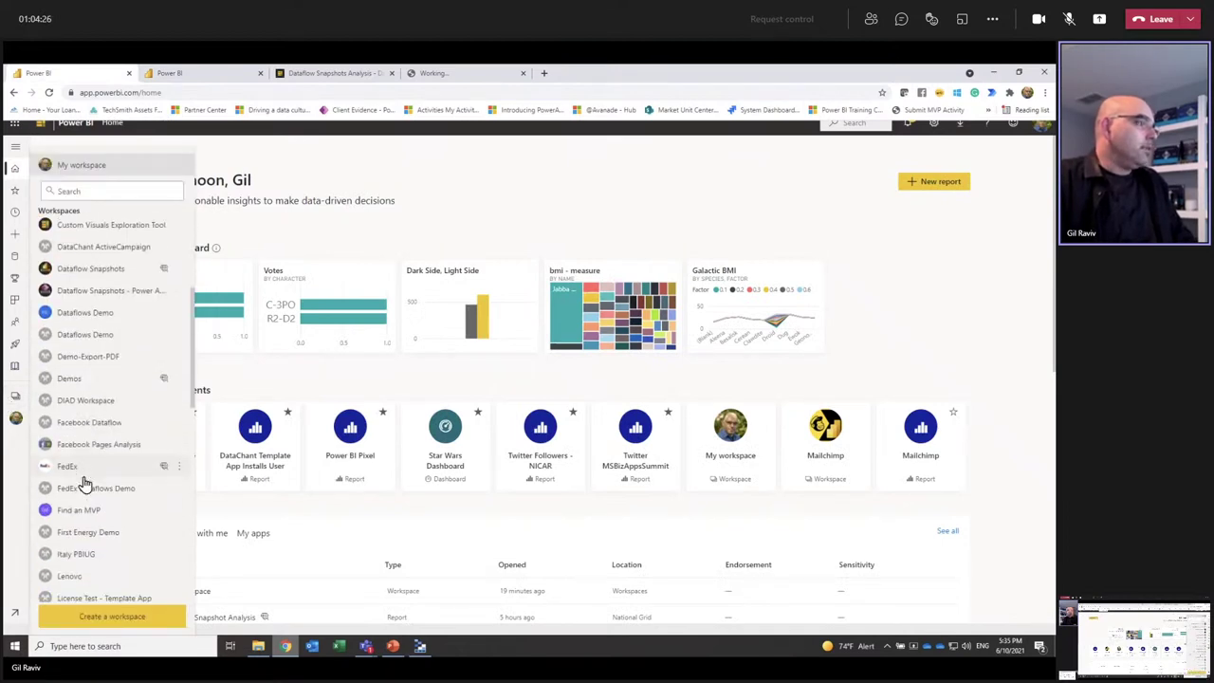
scroll(83, 483, down, 4)
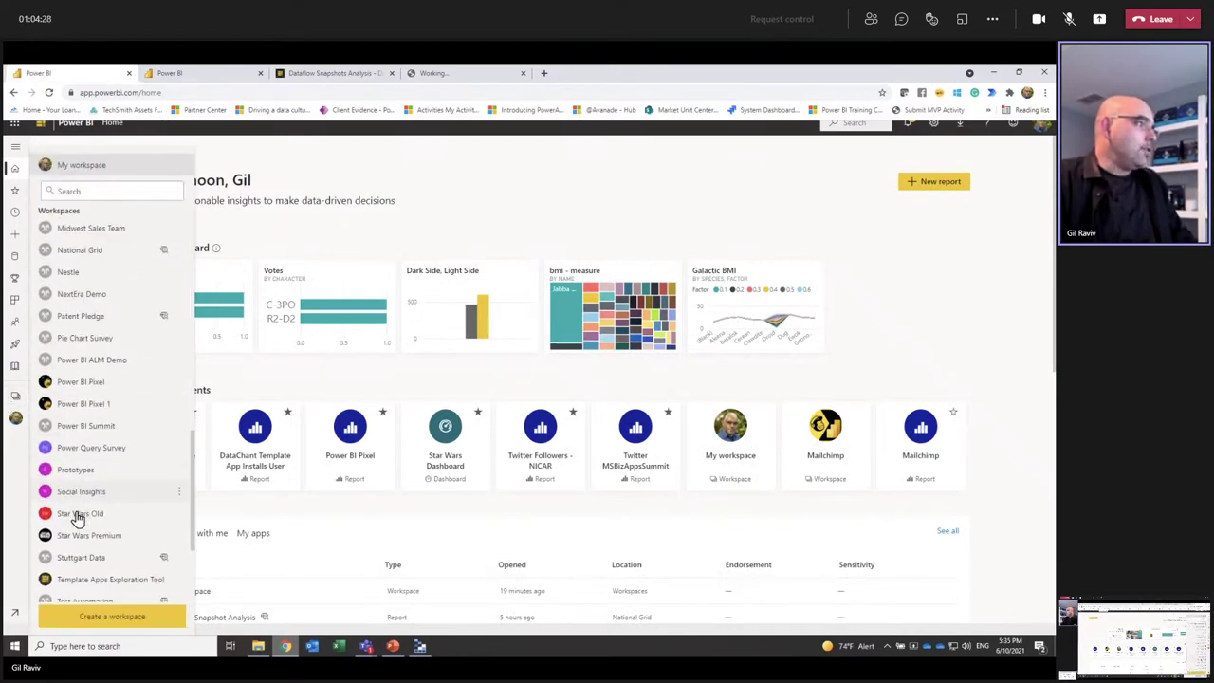
click(80, 463)
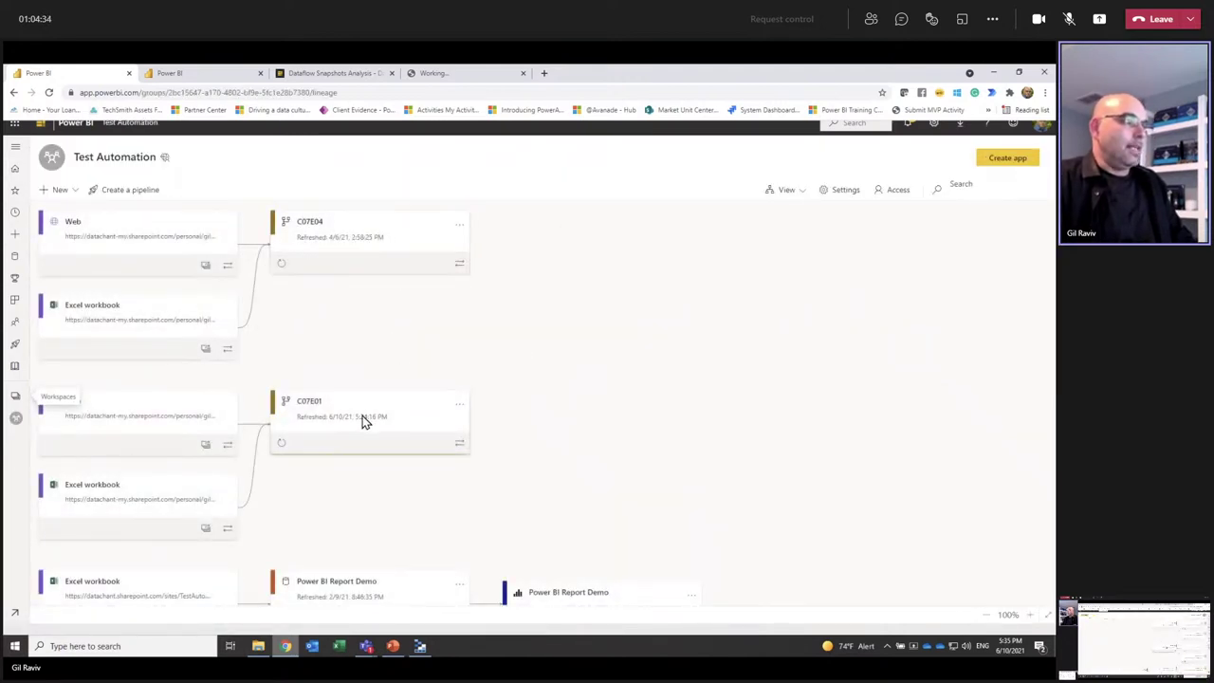
Step: Refresh the C07E01 dataflow now and switch to Azure Storage Explorer
scroll(264, 450, down, 1)
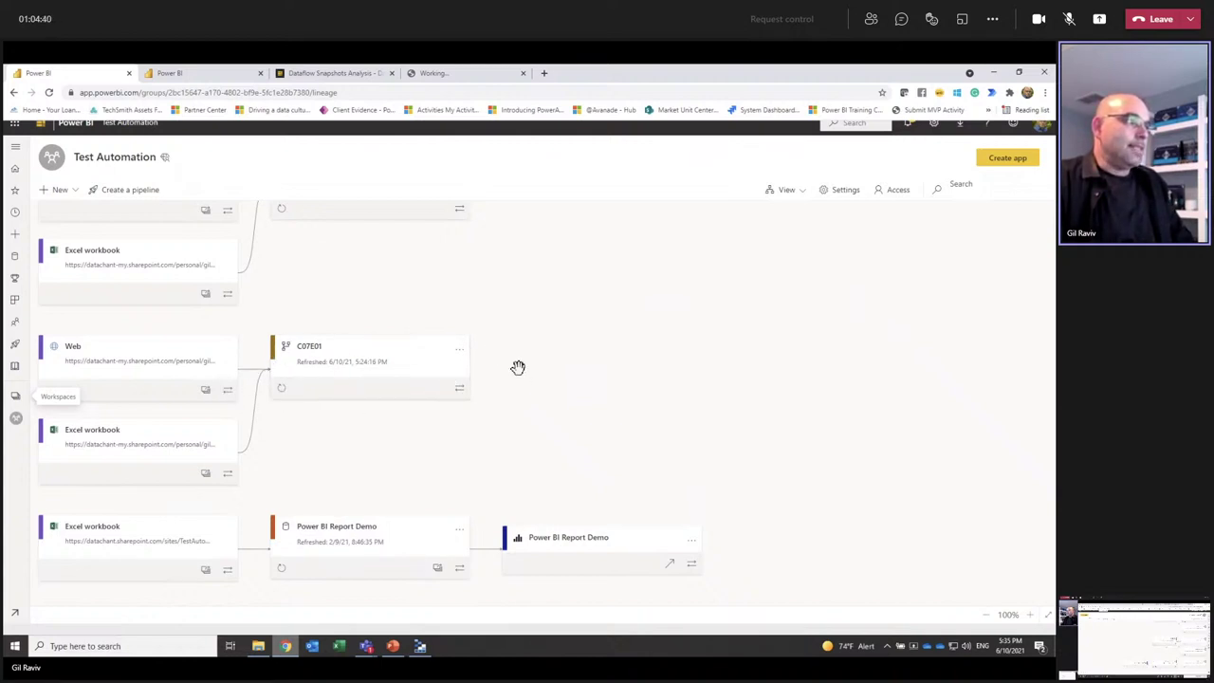
click(281, 388)
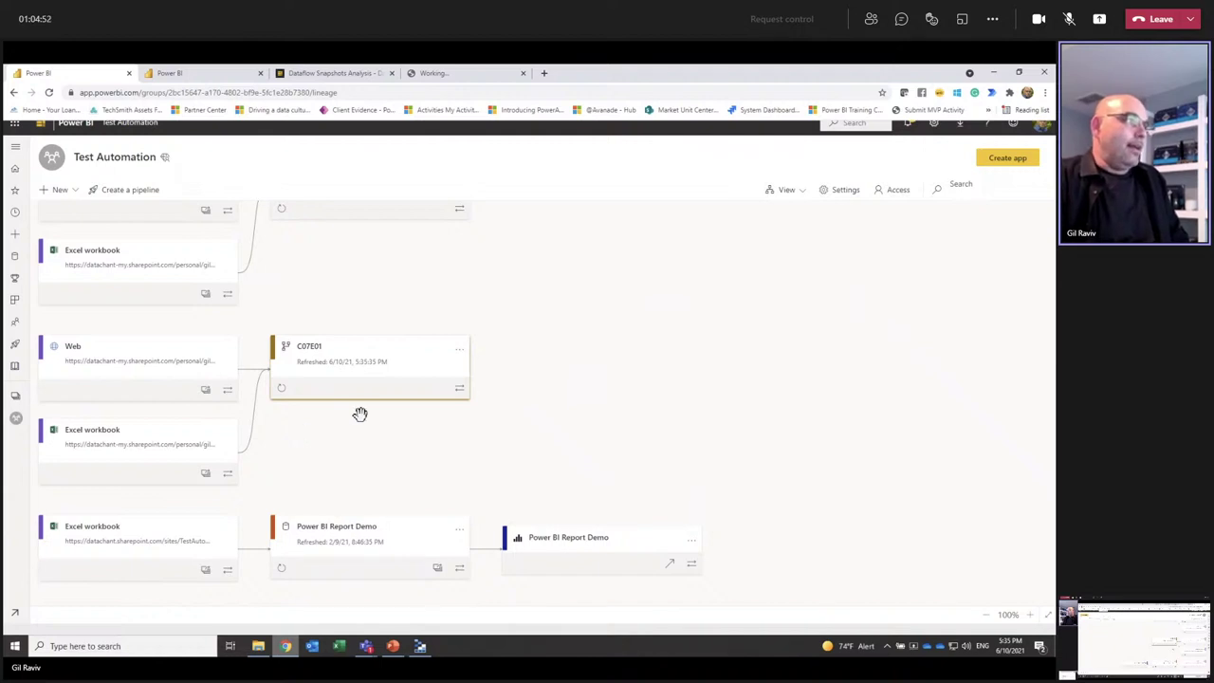
click(420, 646)
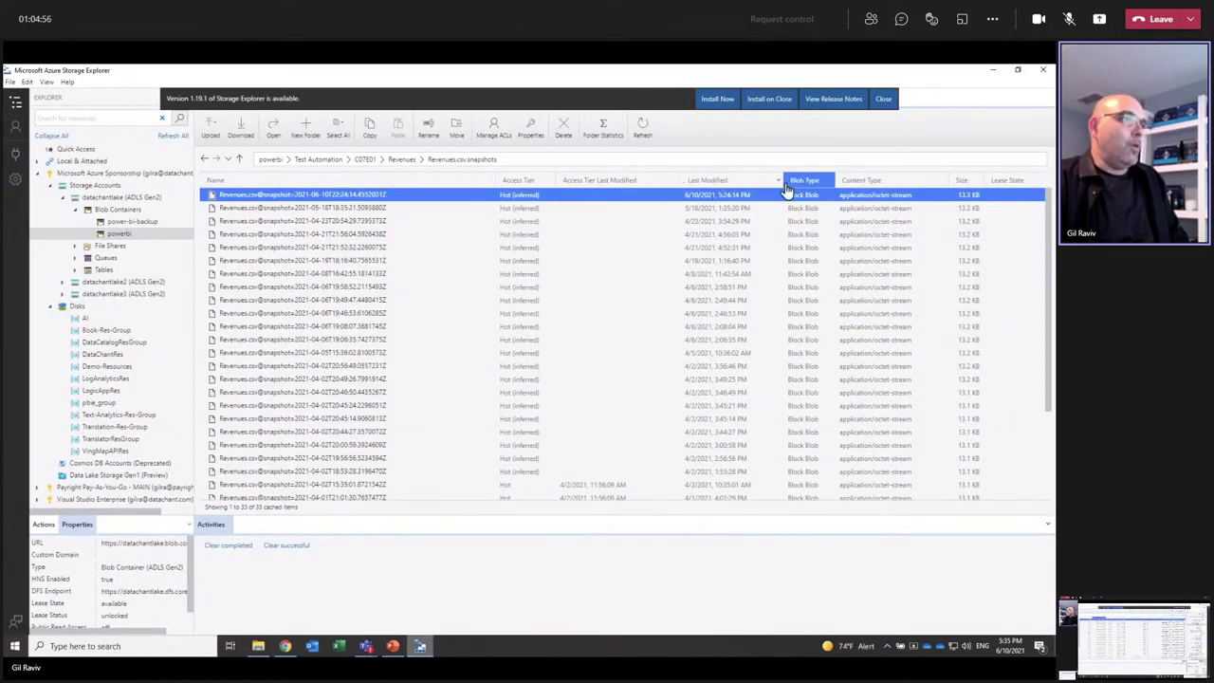
Step: Reload the snapshot list and open the newest 5:35 PM Revenues.csv snapshot, accepting the security warning
click(642, 131)
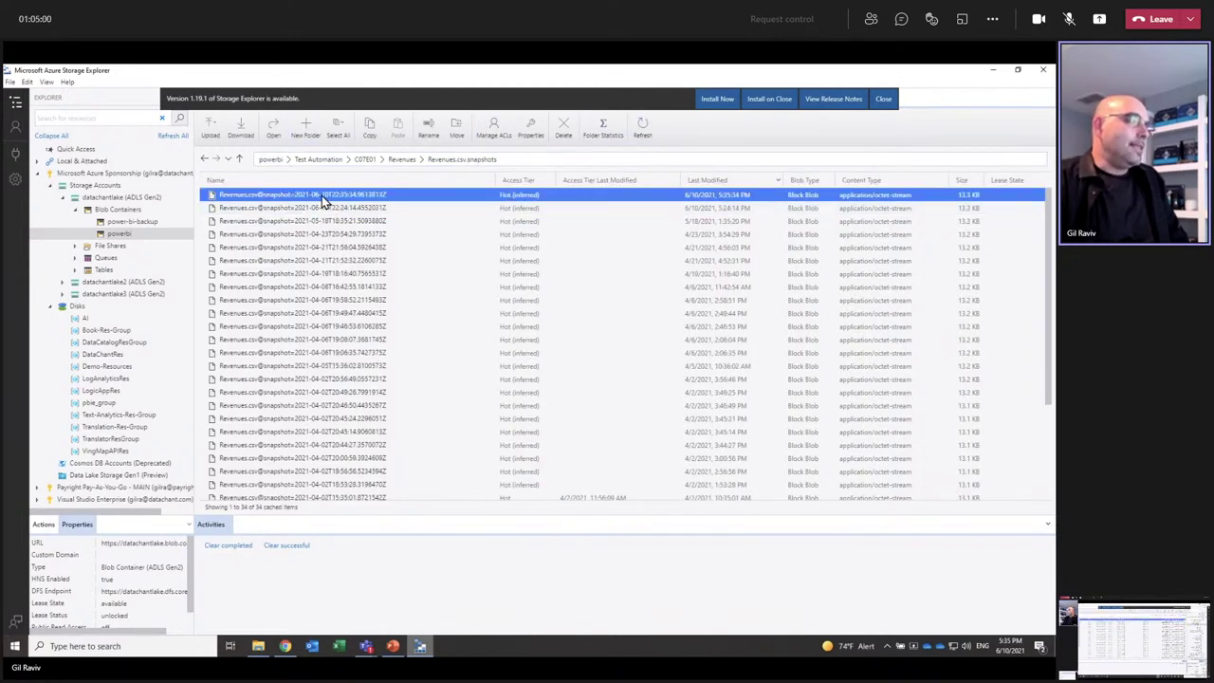
ctrl+click(261, 208)
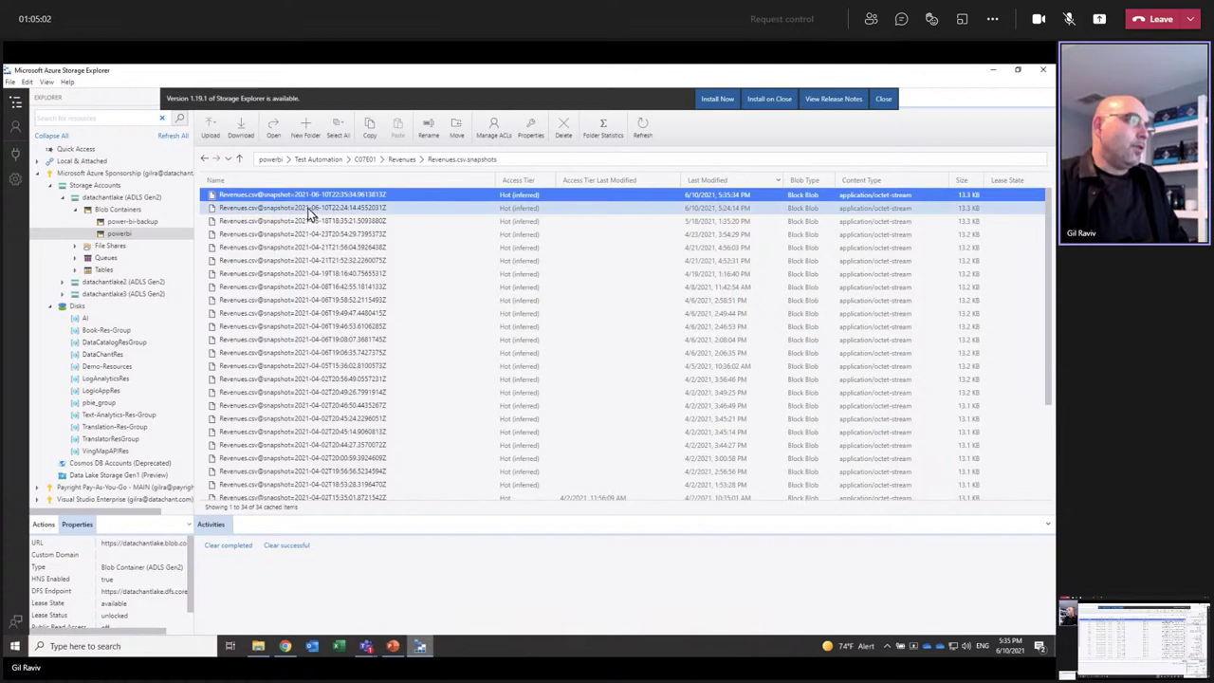
click(315, 195)
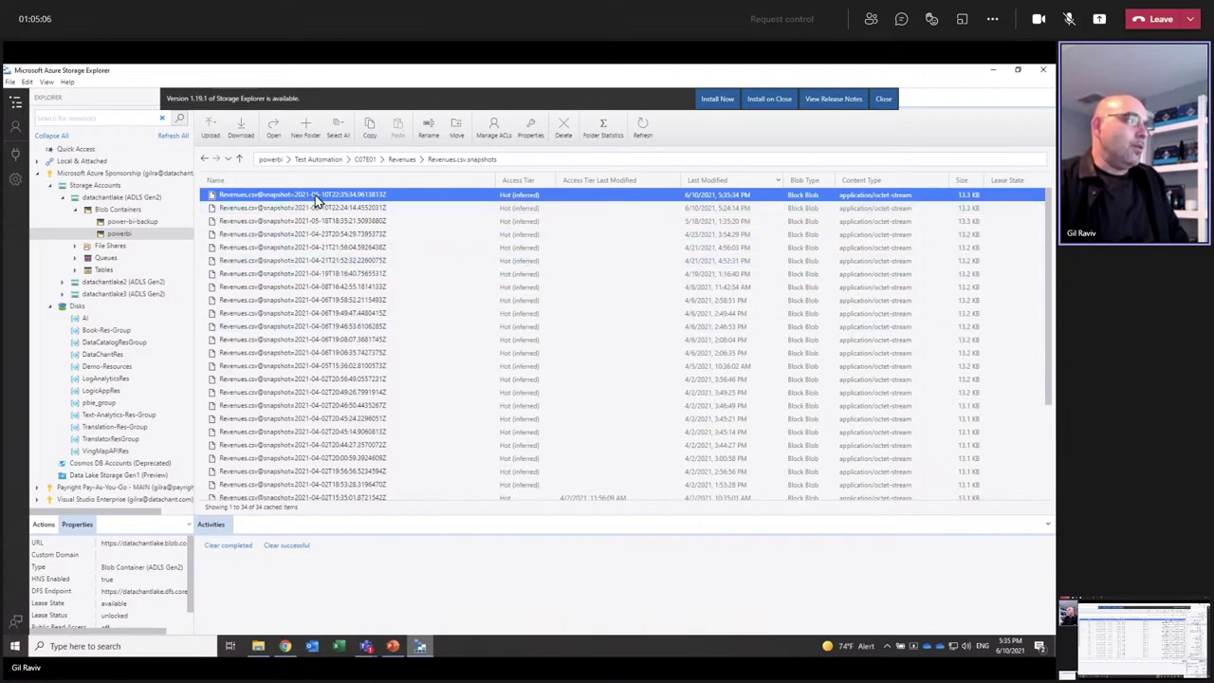
double_click(314, 194)
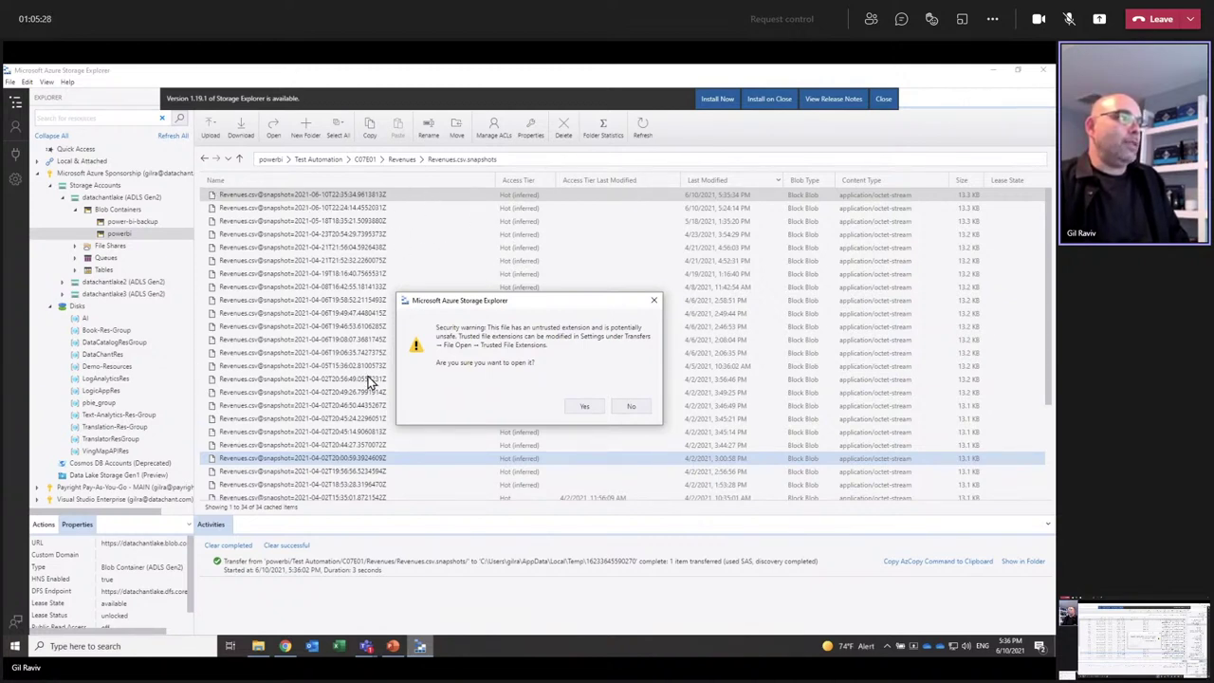
click(584, 408)
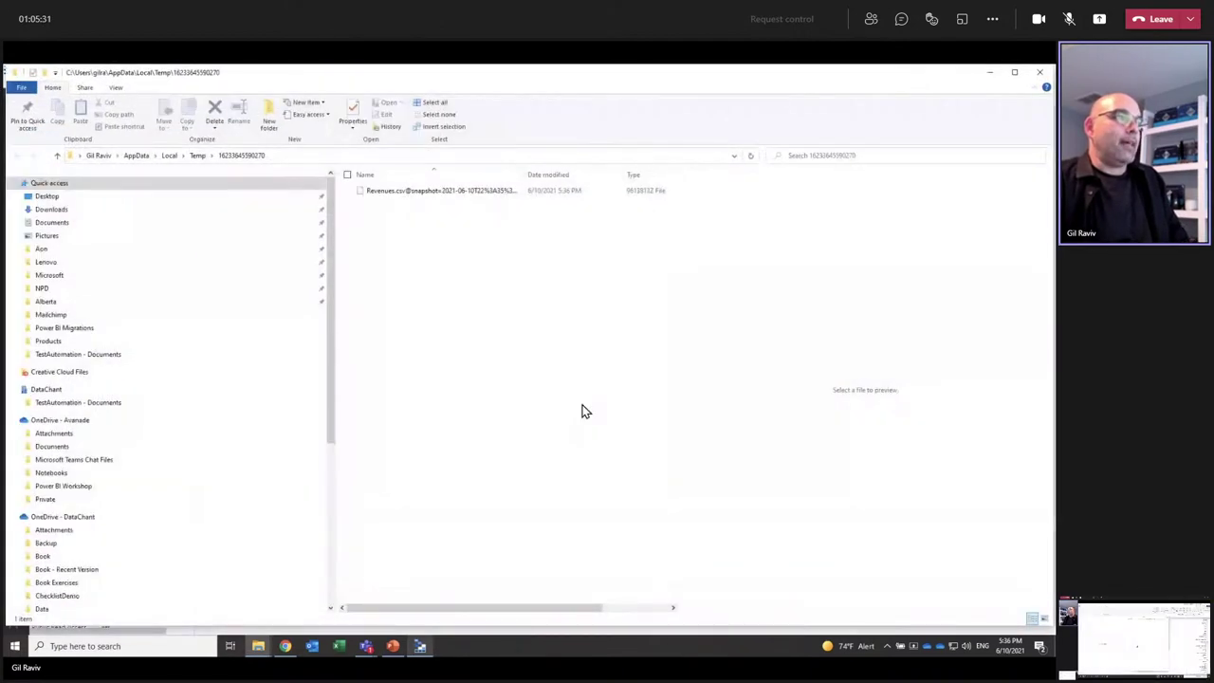
right_click(420, 194)
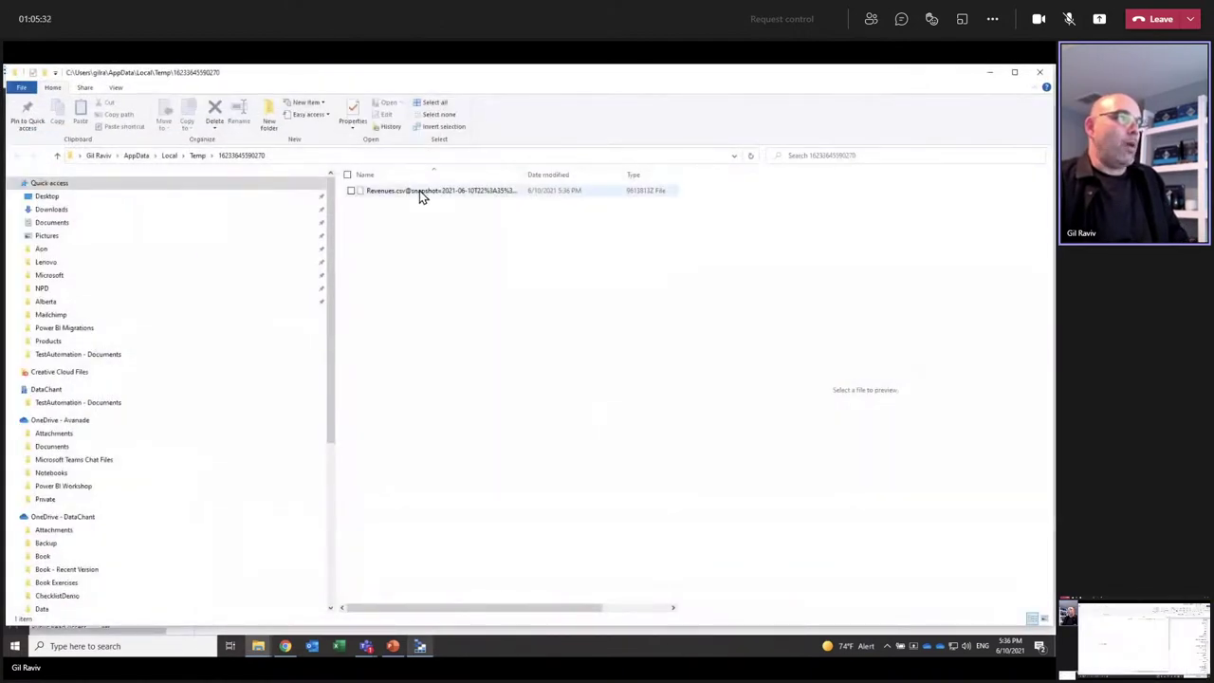
Step: Rename the downloaded snapshot file to Revenues.csv by removing its suffix, accepting the extension change
click(340, 394)
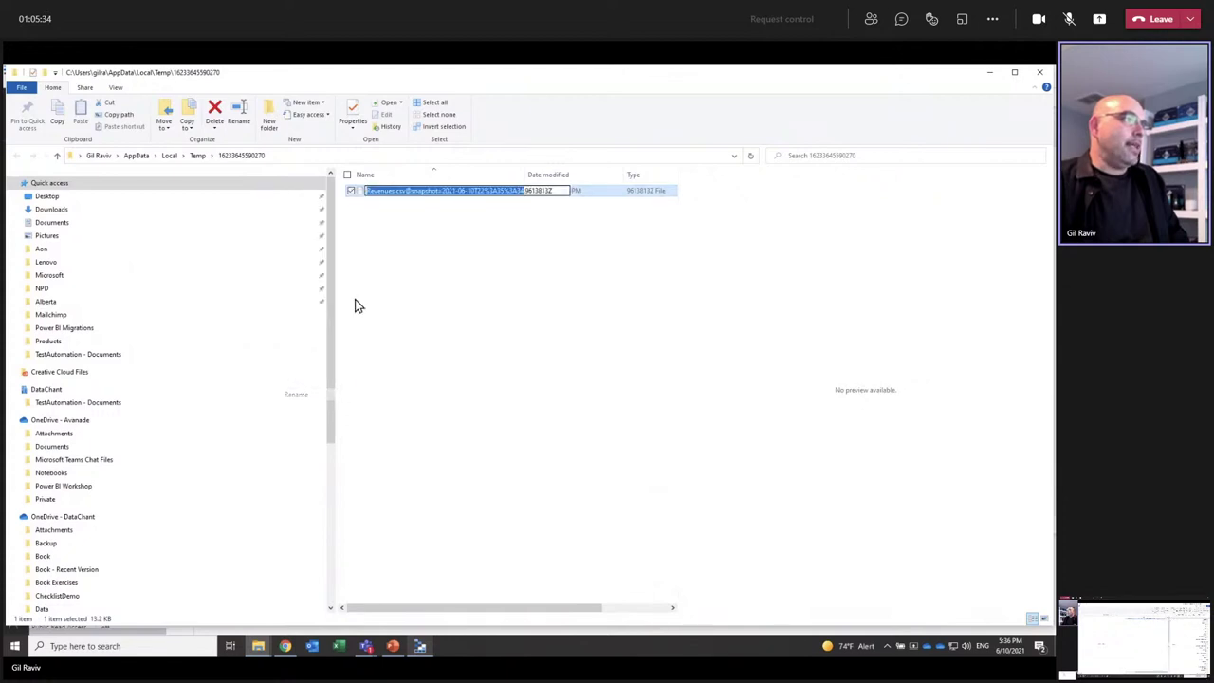
click(399, 190)
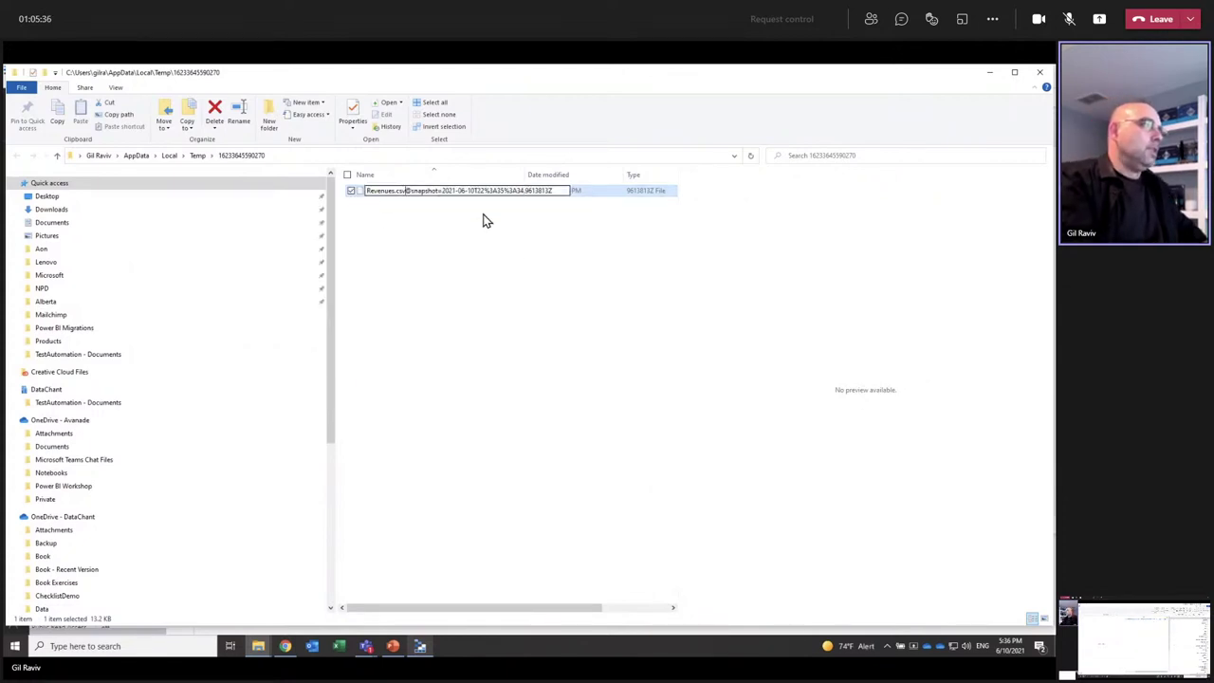
key(shift+End)
key(Delete)
key(Return)
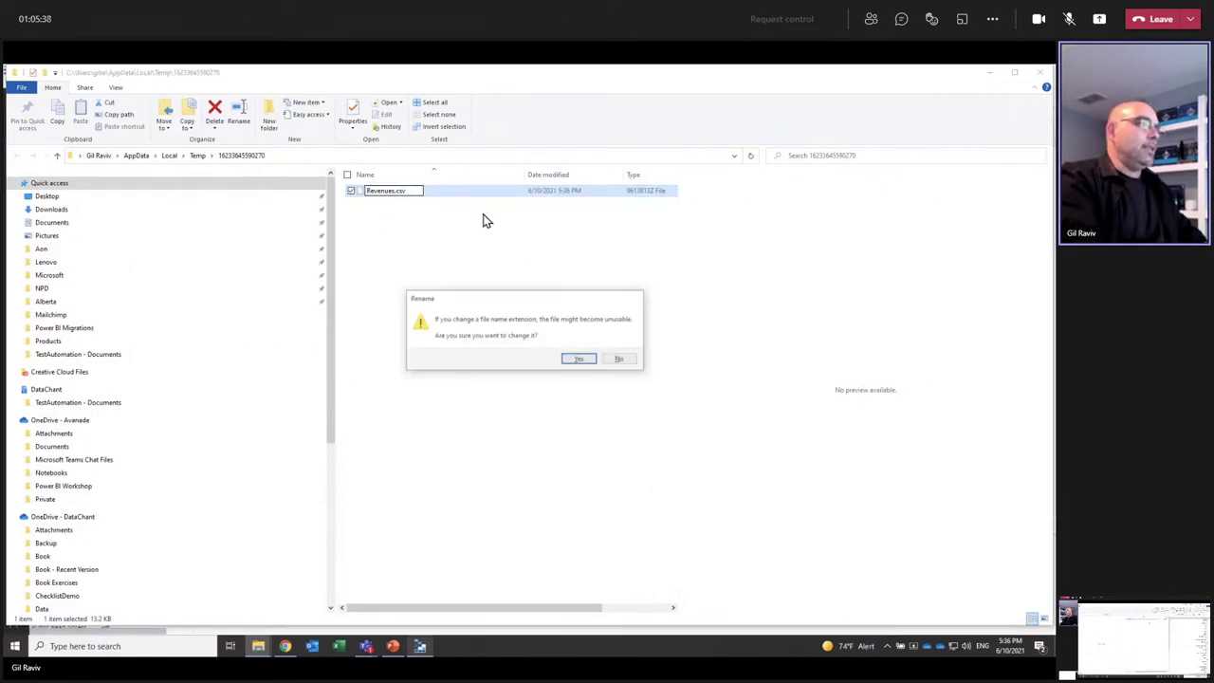
click(583, 358)
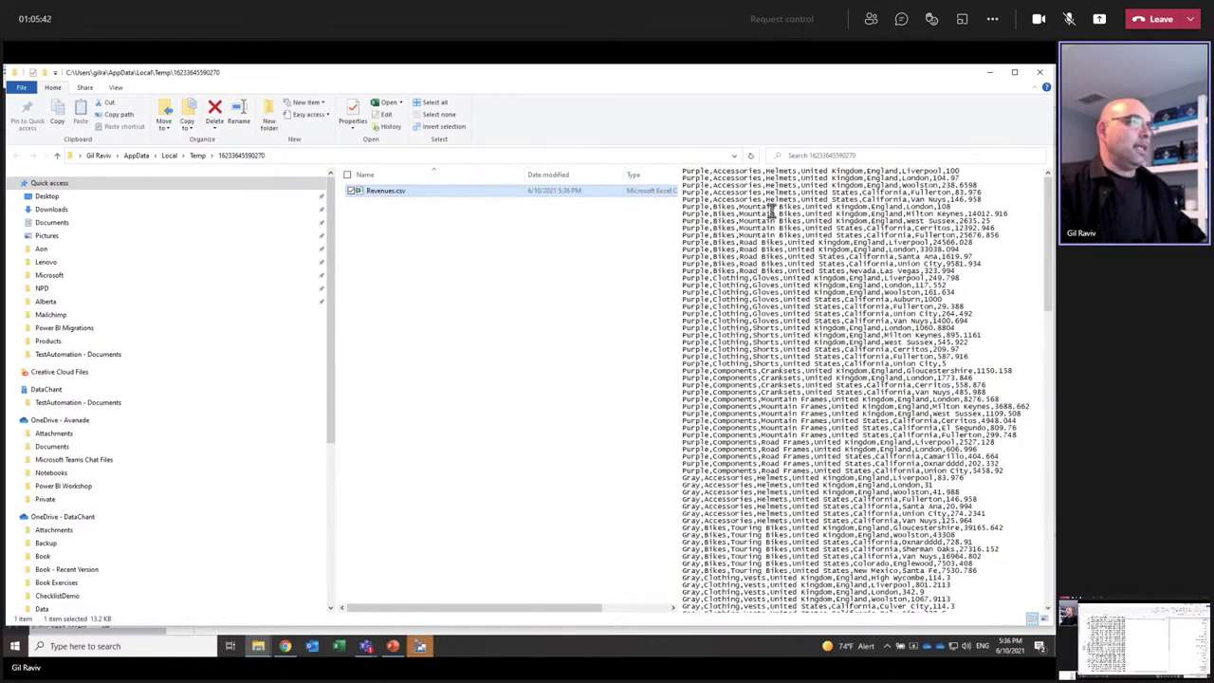
Step: Close the File Explorer folder holding Revenues.csv and dismiss the file-changes prompt without uploading
scroll(849, 246, down, 4)
scroll(849, 246, down, 15)
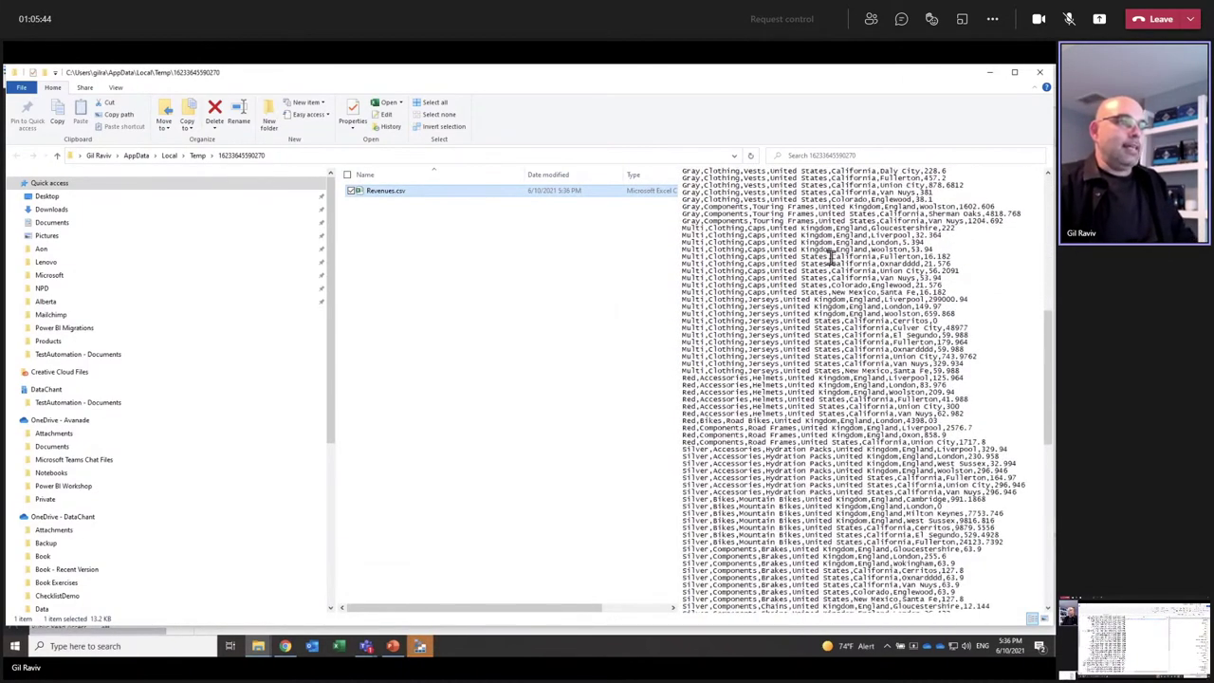
scroll(831, 486, up, 1)
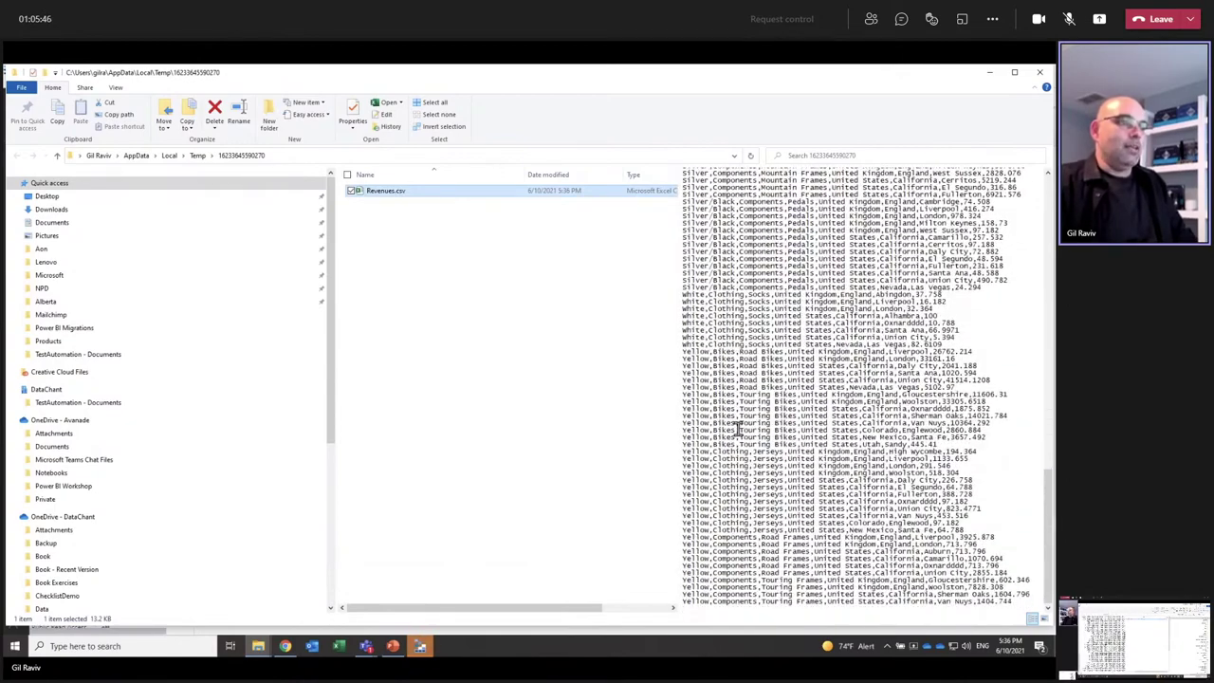
scroll(818, 399, up, 1)
scroll(817, 398, up, 15)
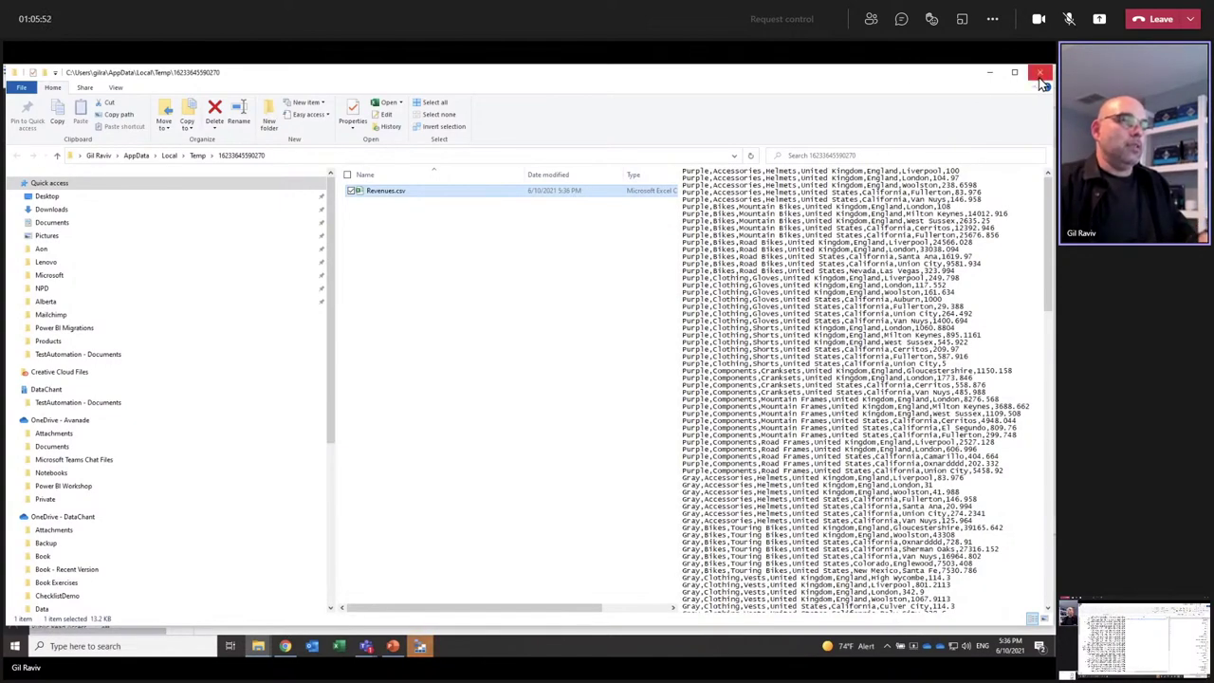
click(1043, 84)
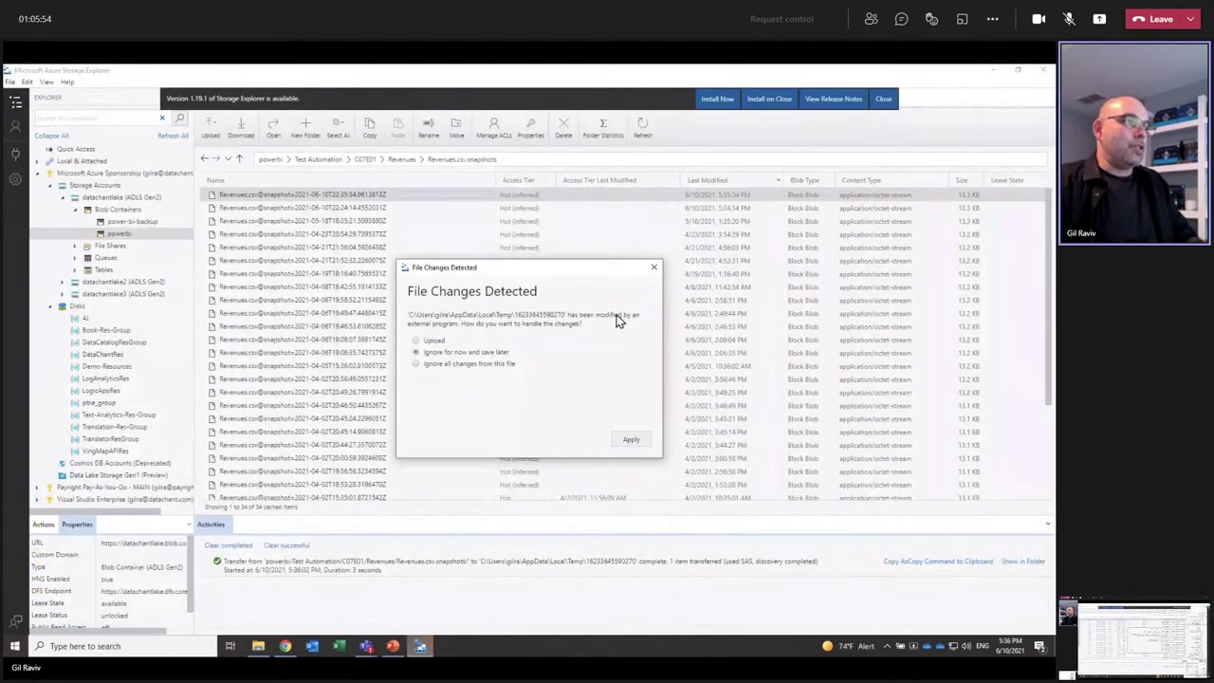
click(653, 266)
Step: Select the second 10-Jun Revenues snapshot, then return to the Power BI lineage view
click(308, 206)
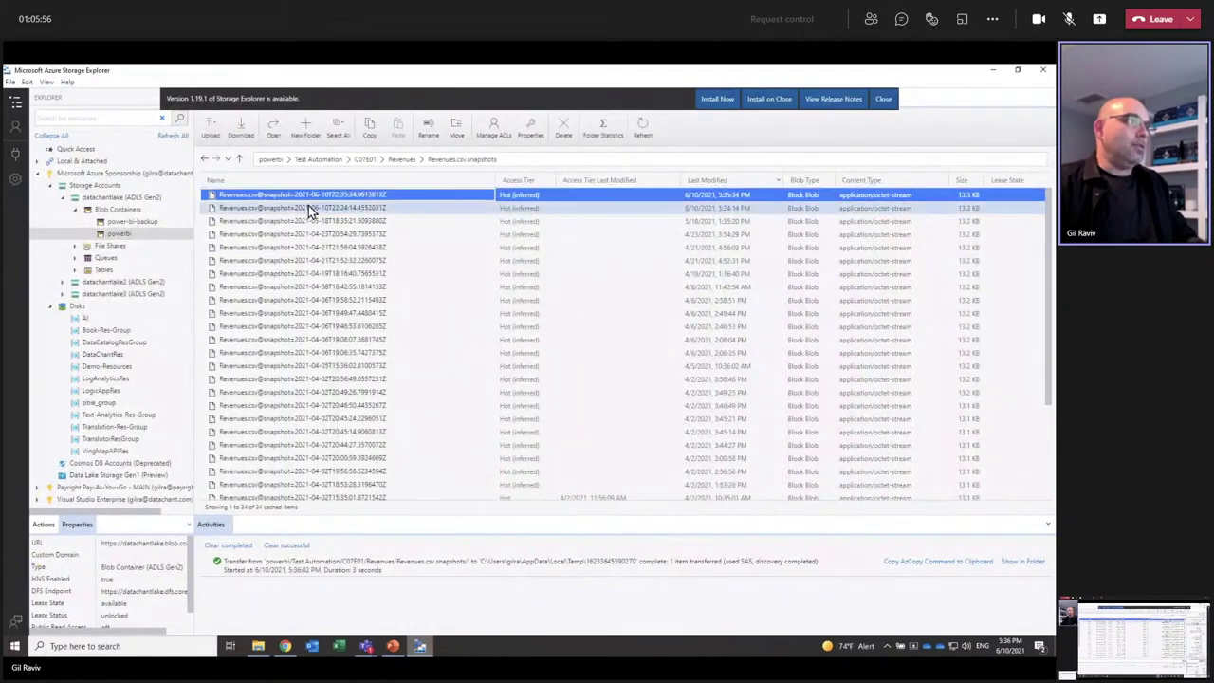
click(311, 196)
click(307, 206)
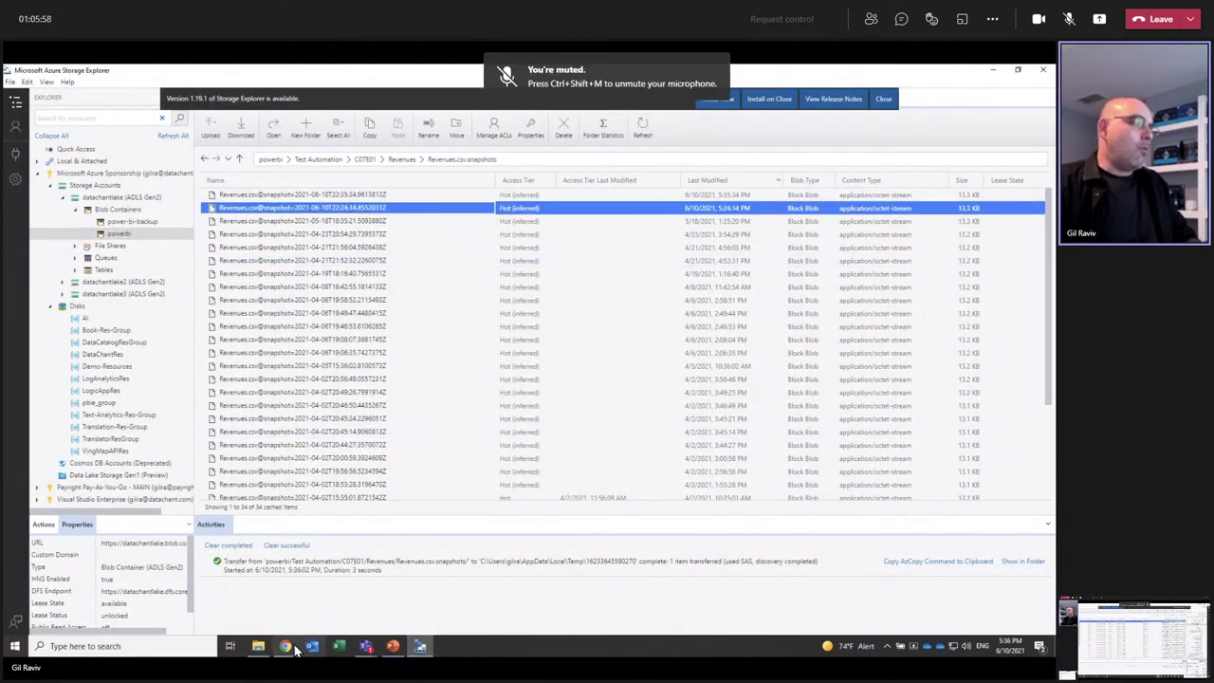
click(284, 645)
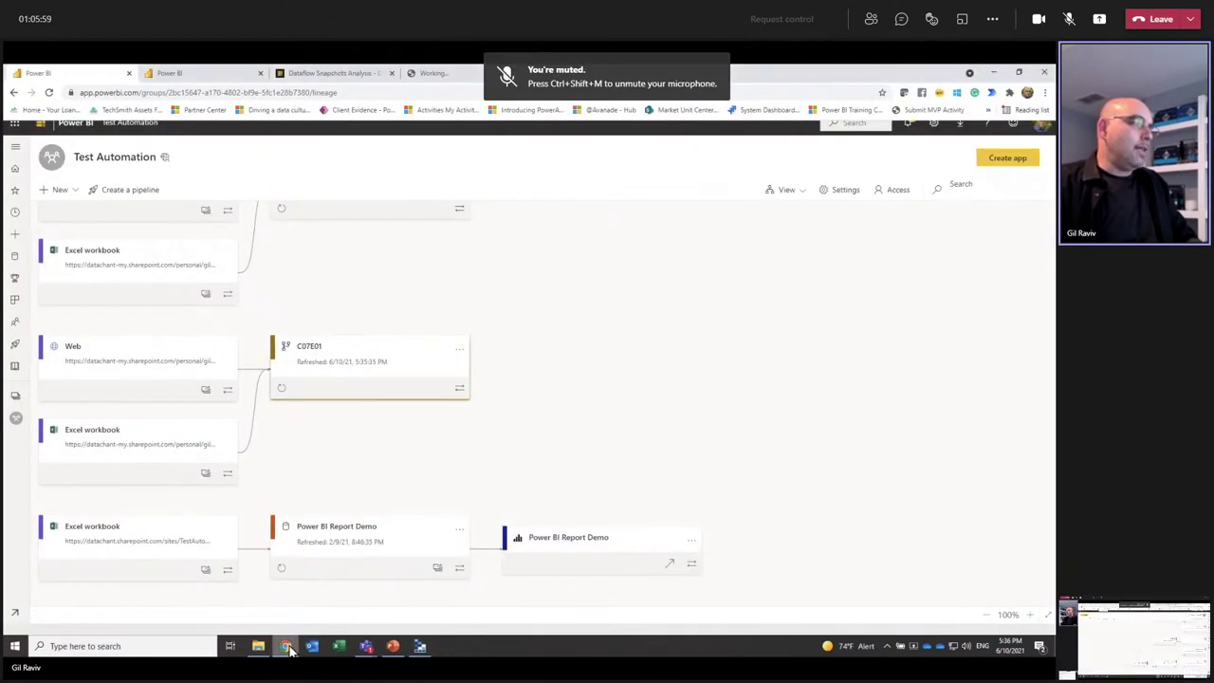
Step: Go to the Dataflow Snapshots workspace and refresh the Dataflow Snapshot Analysis dataset
click(14, 415)
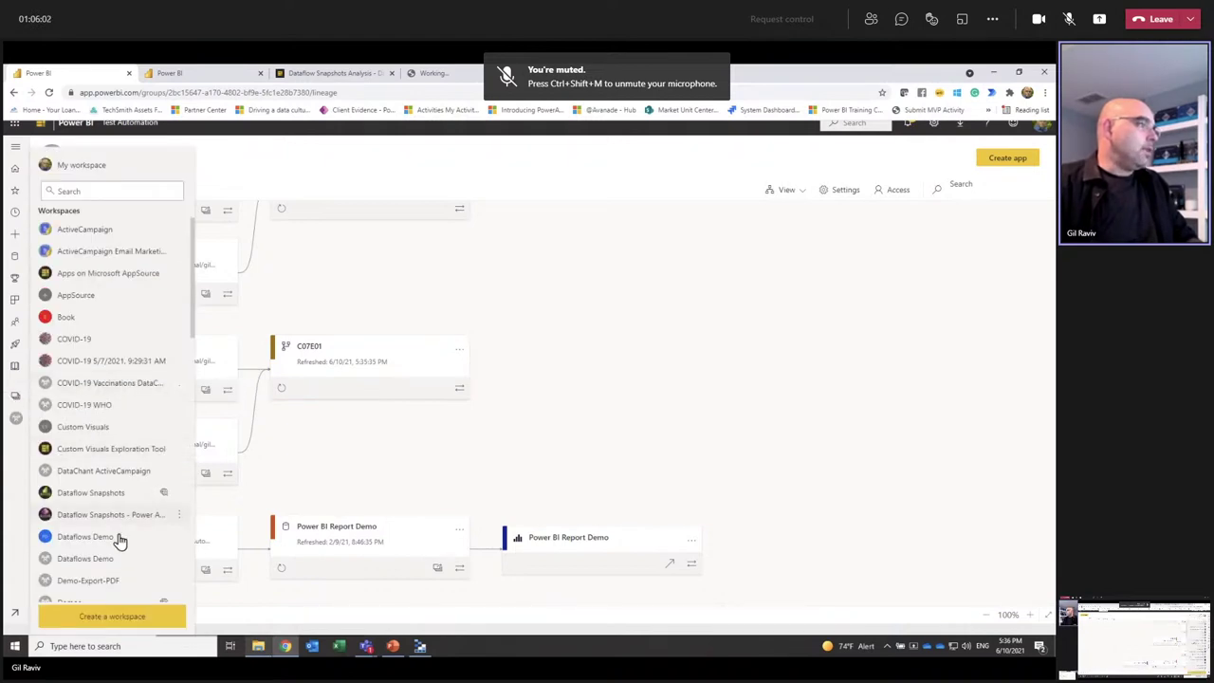
scroll(107, 510, down, 2)
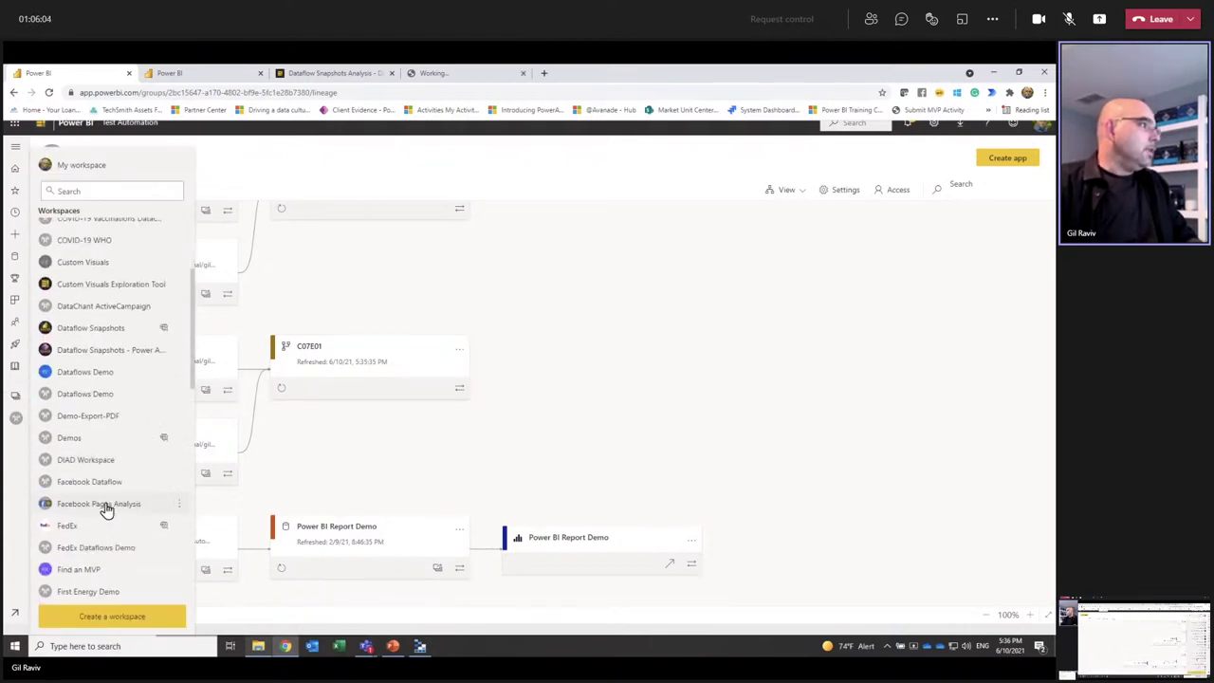
click(96, 332)
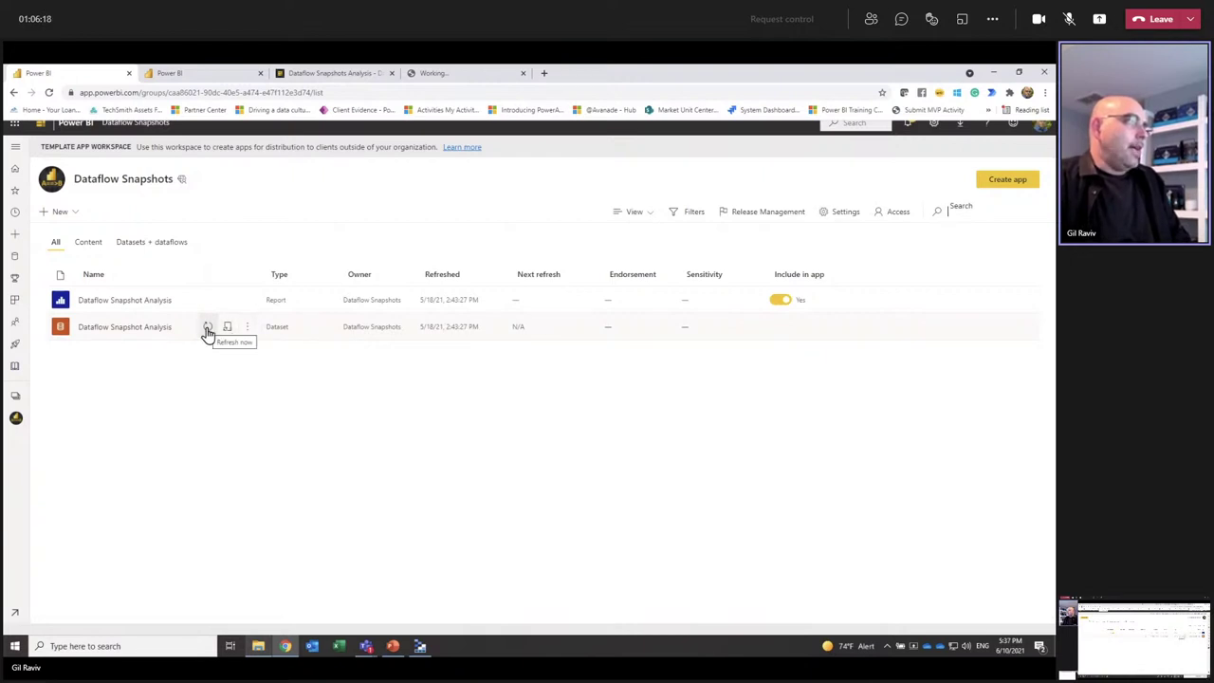
click(207, 329)
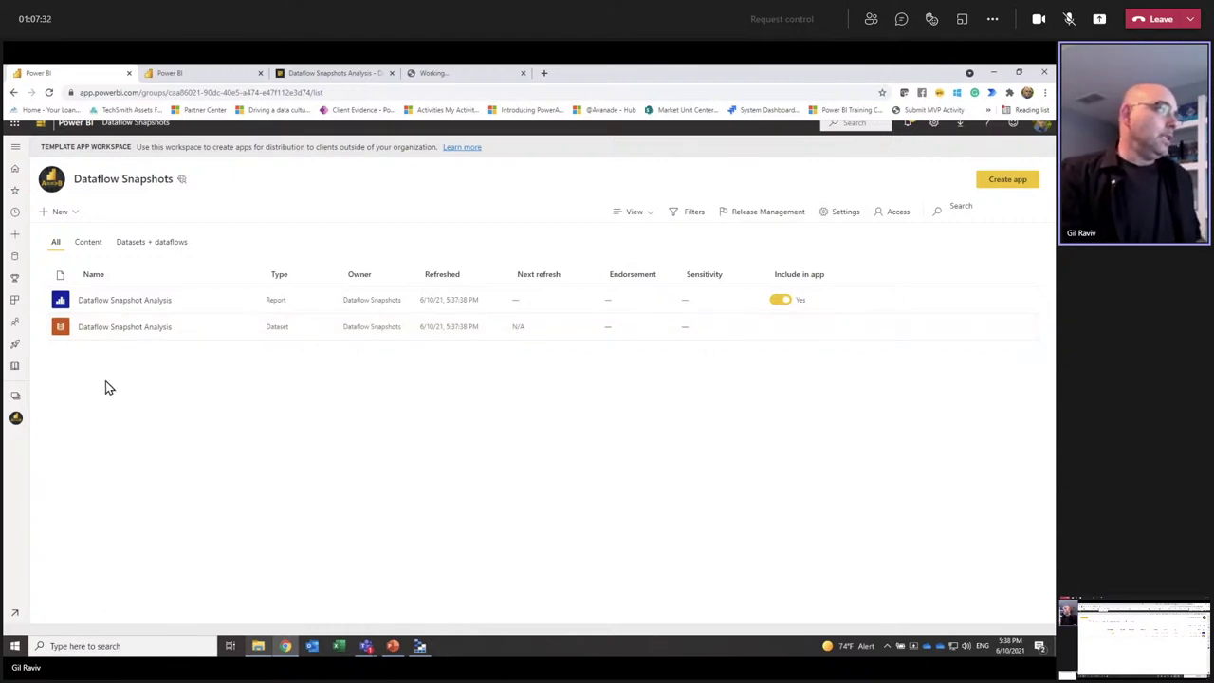
Step: Open the report's Differences page and filter it to the 10-Jun-21 bar in Differences by Date
click(90, 302)
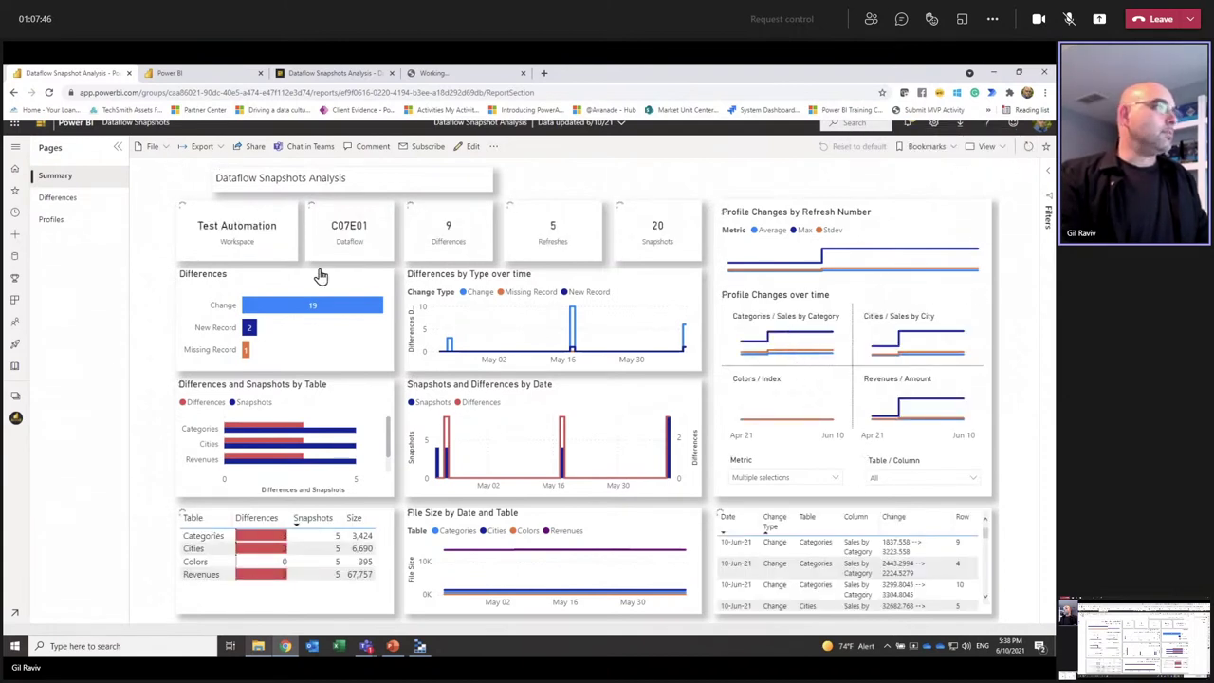
click(59, 201)
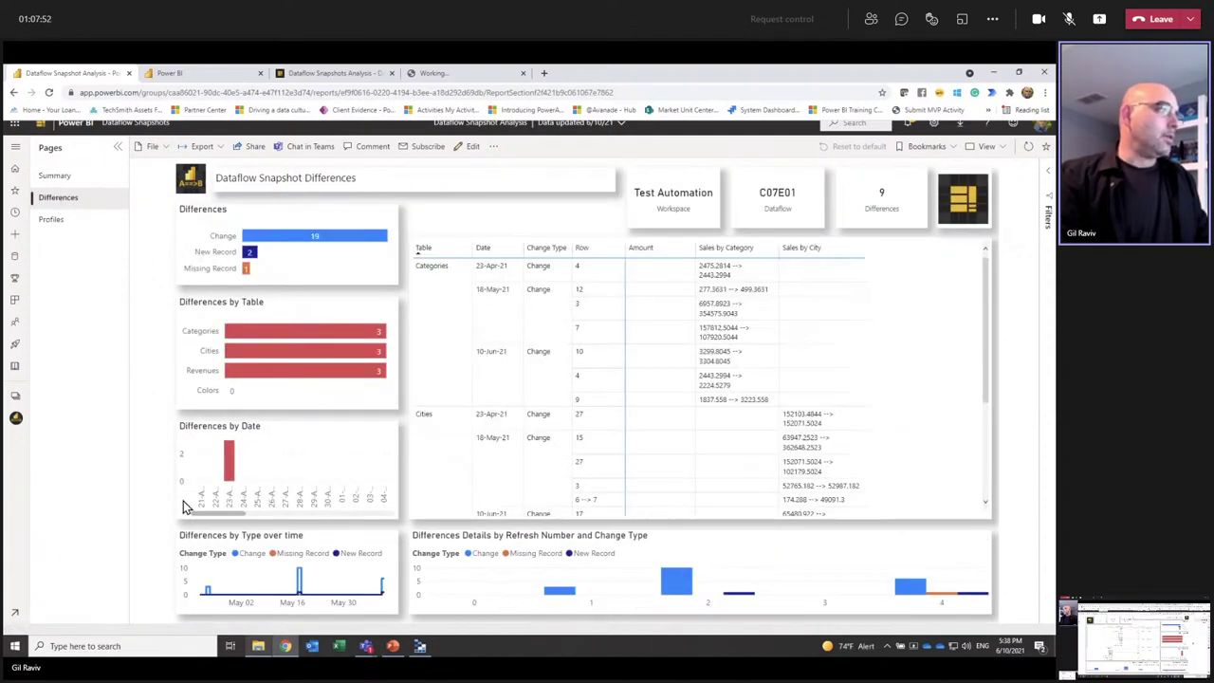
drag(219, 515, 391, 513)
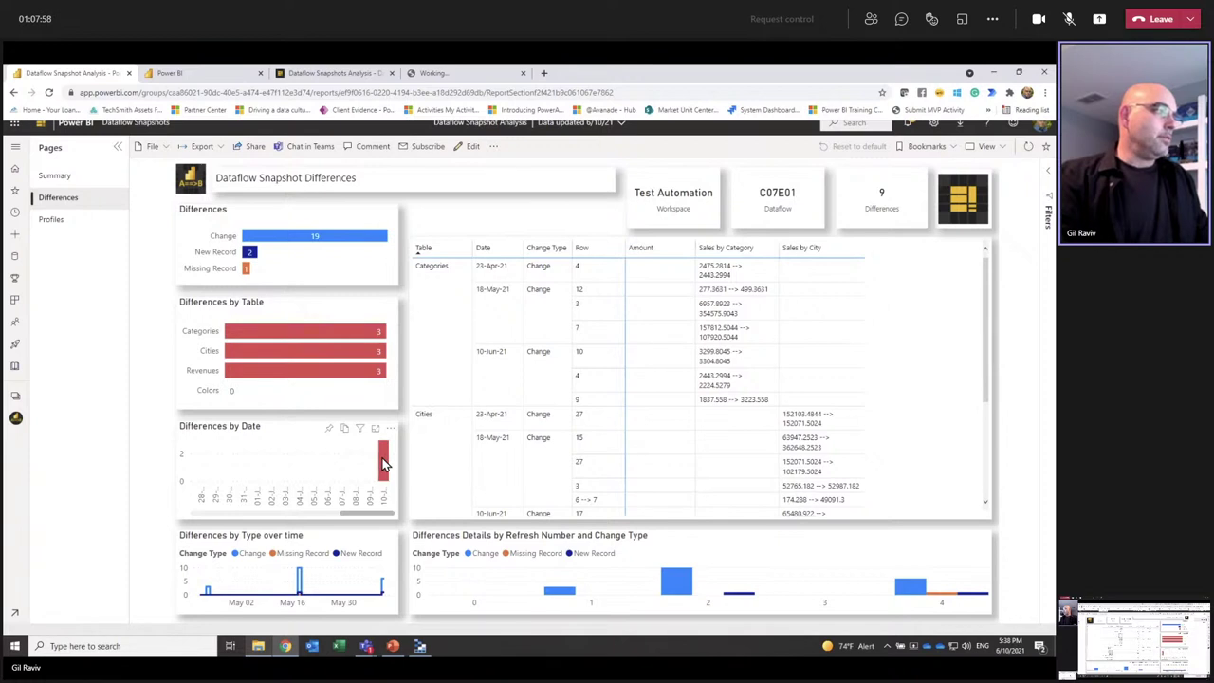
mouse_move(384, 463)
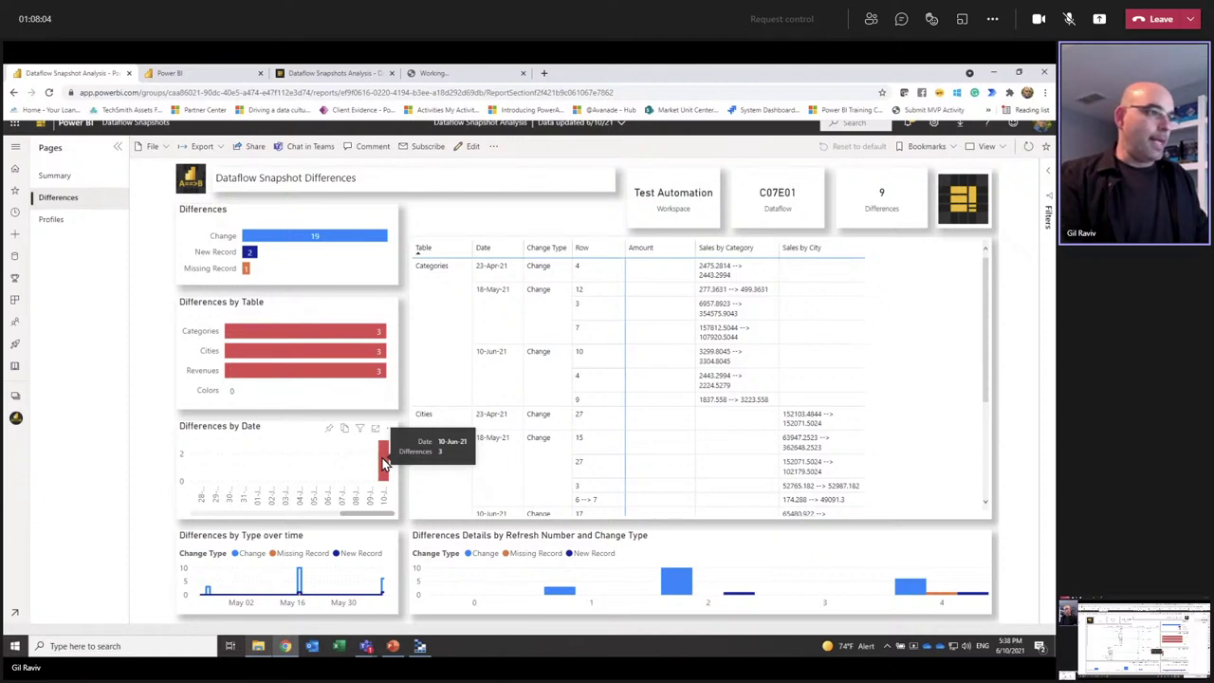
click(384, 462)
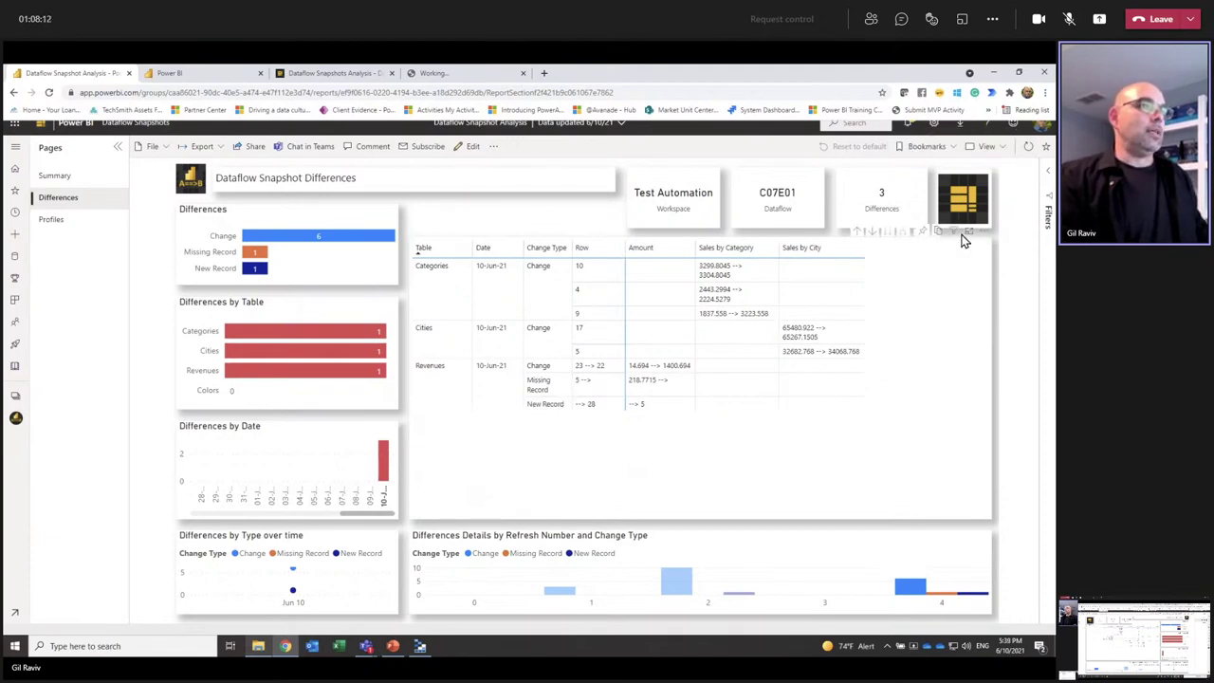
click(967, 233)
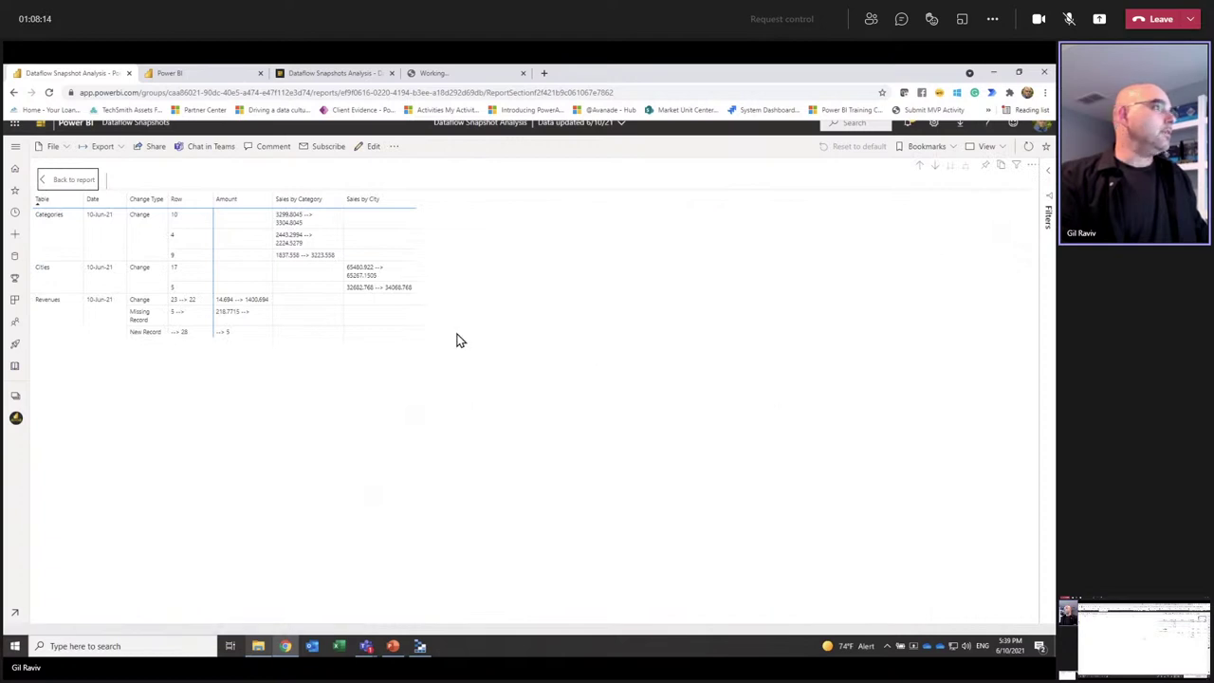
scroll(455, 338, up, 2)
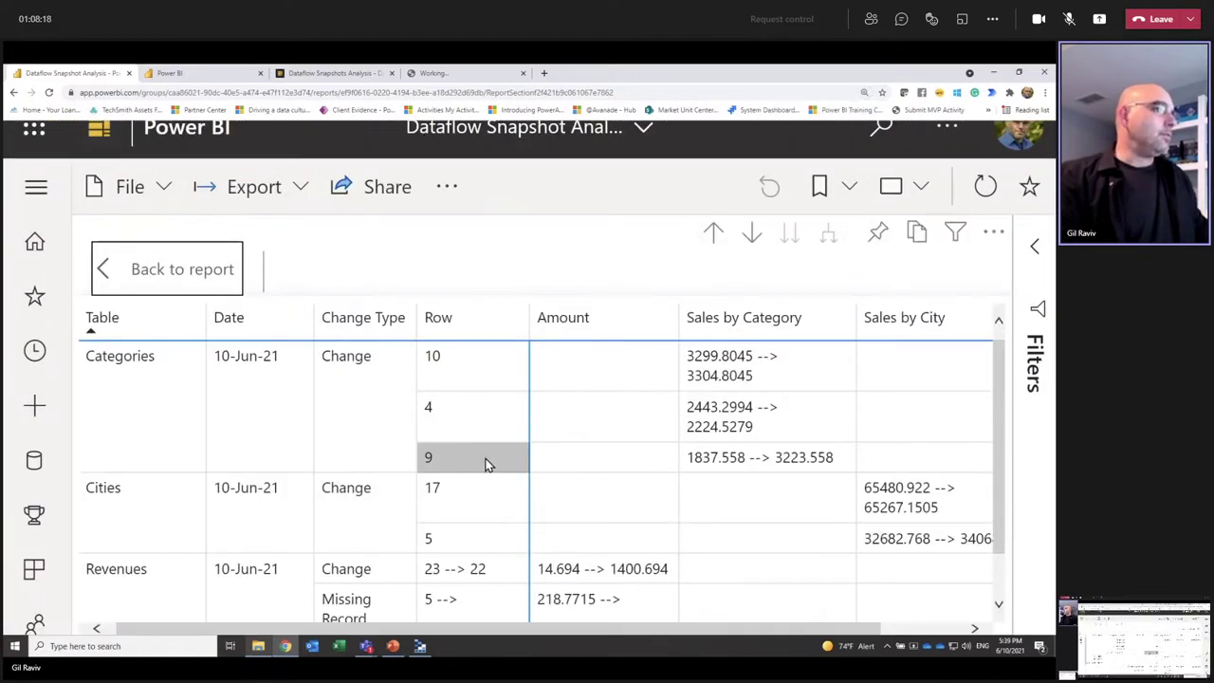
scroll(485, 464, down, 1)
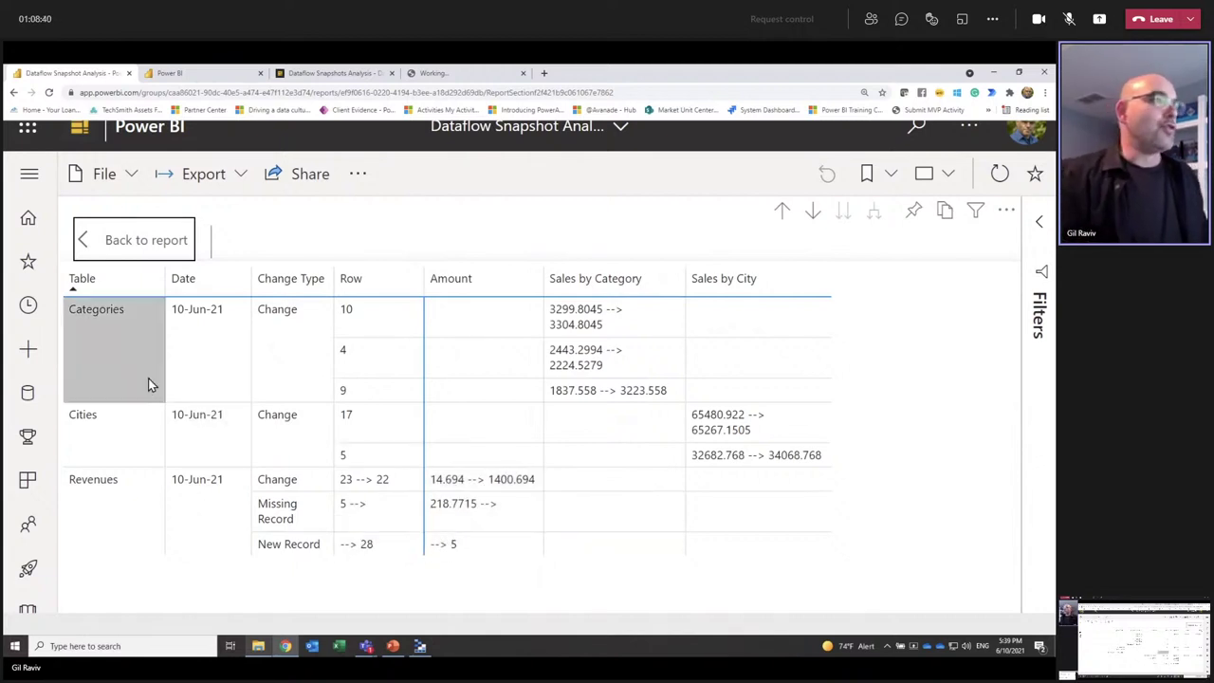
click(135, 242)
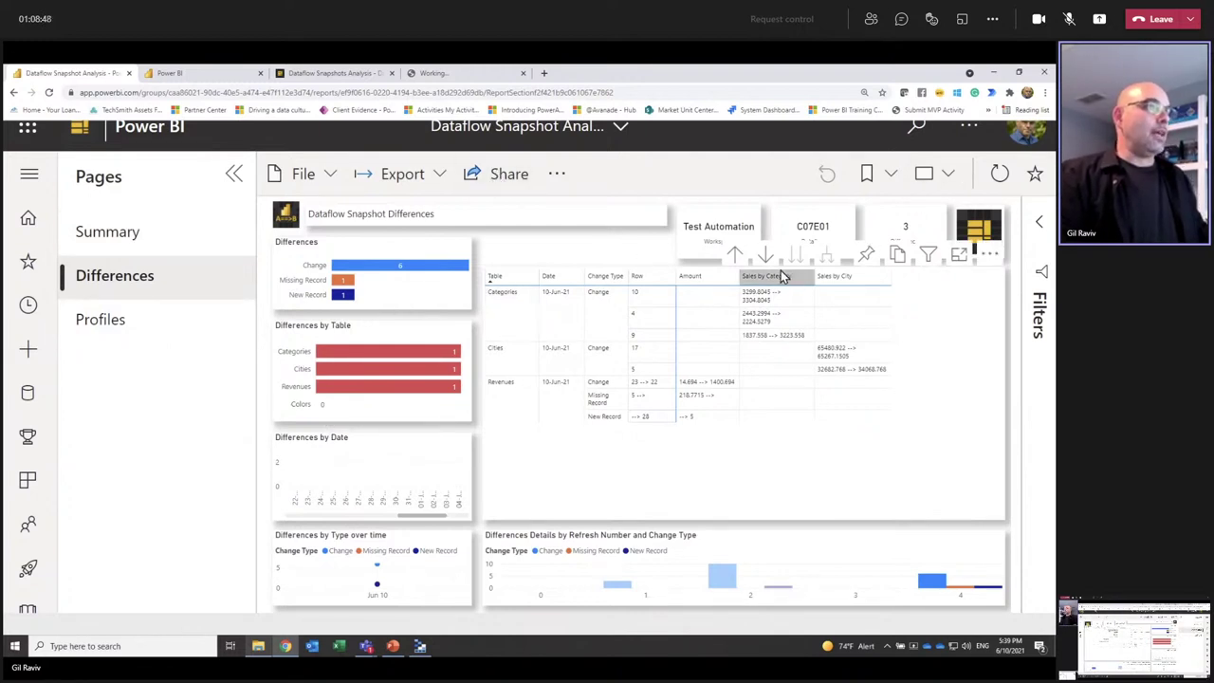
Step: Reset the Chrome page zoom to 100%
click(1044, 93)
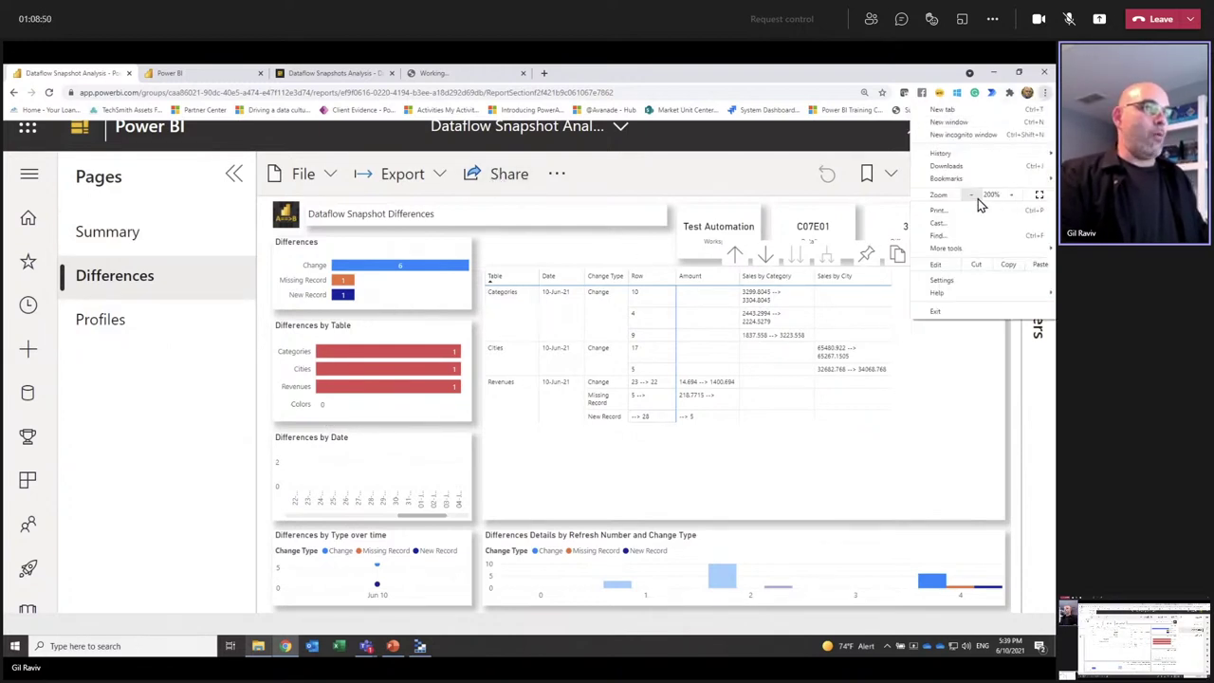
click(972, 195)
click(972, 195)
click(973, 196)
click(973, 195)
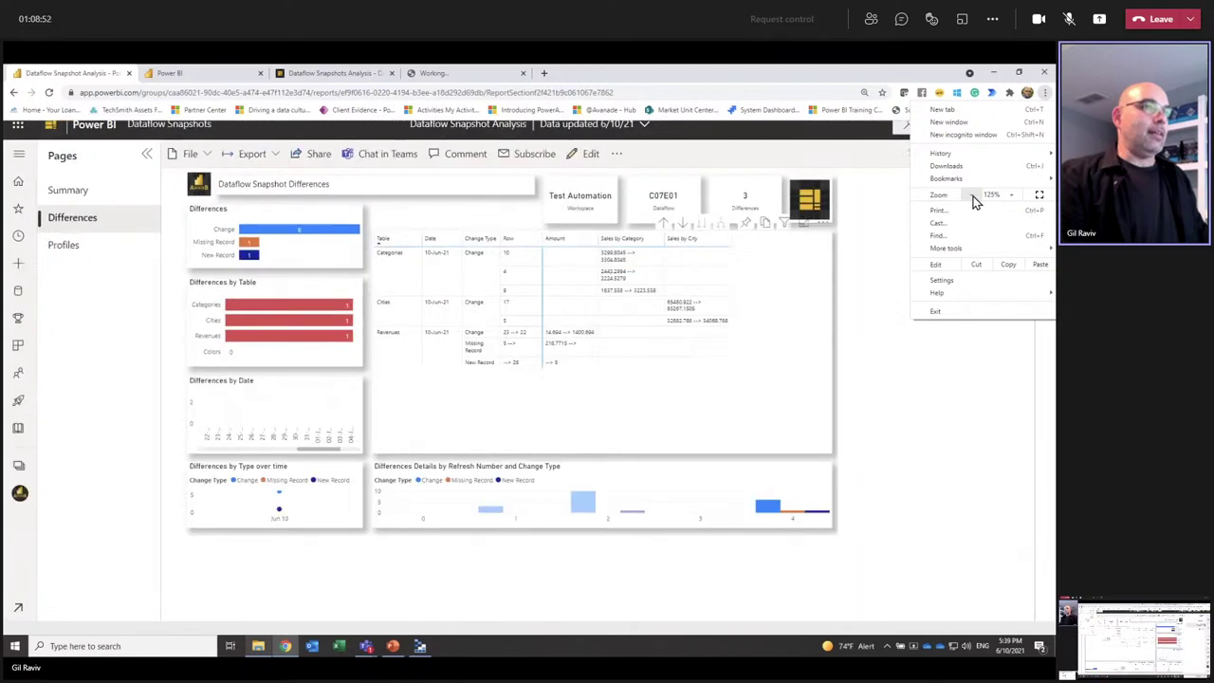
click(972, 195)
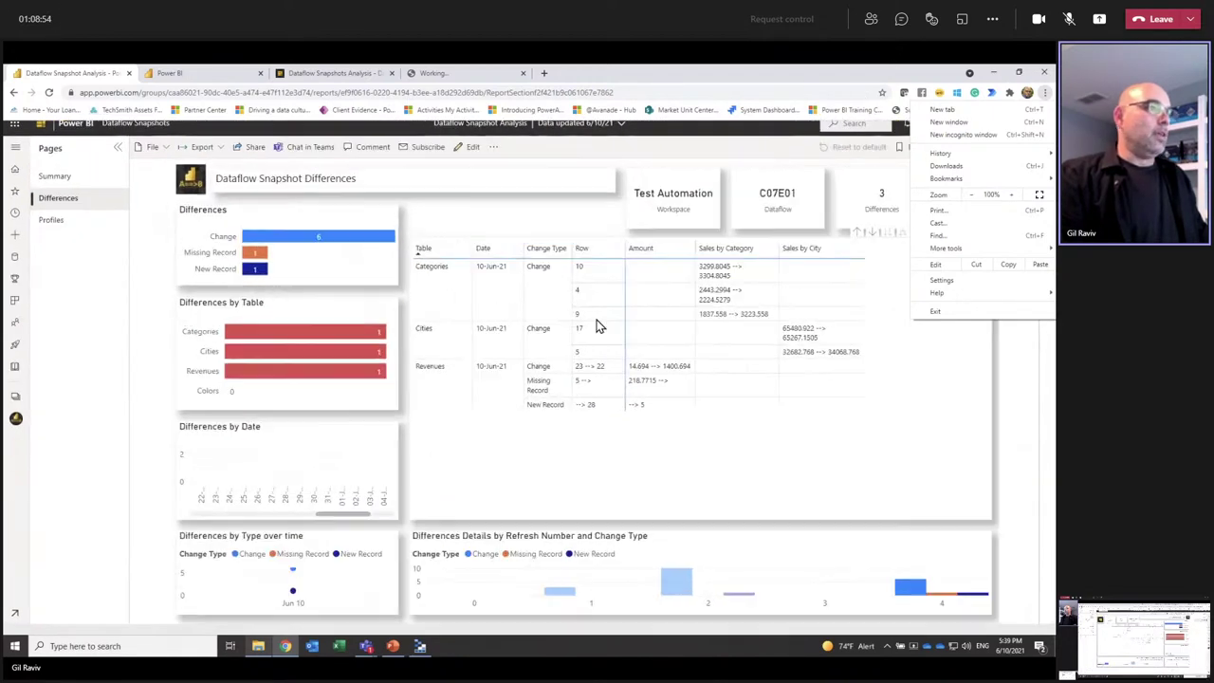
click(472, 147)
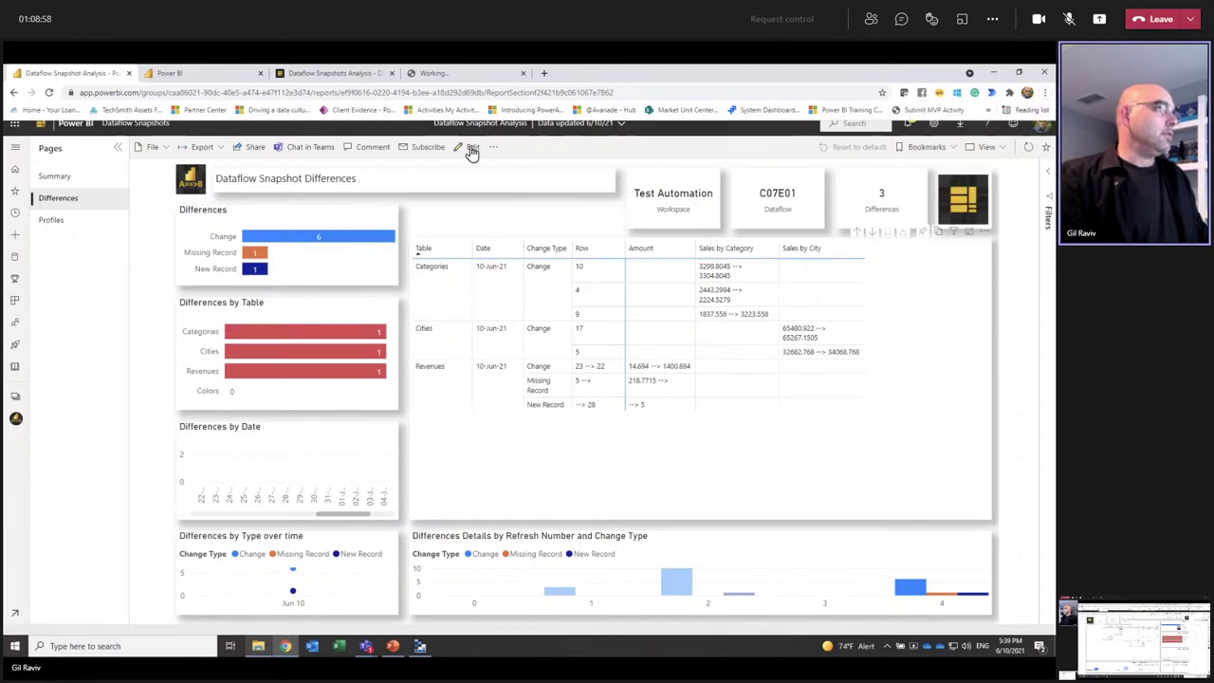
Step: Switch the Differences report page into edit mode
click(471, 148)
click(469, 148)
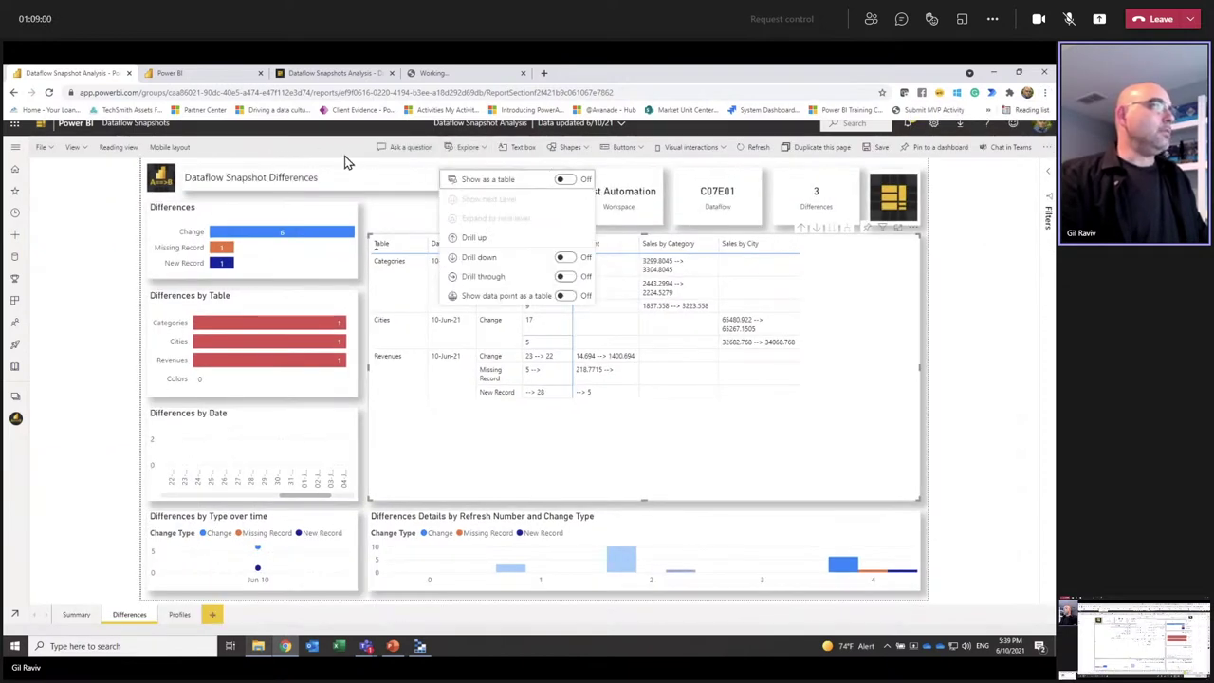
click(311, 149)
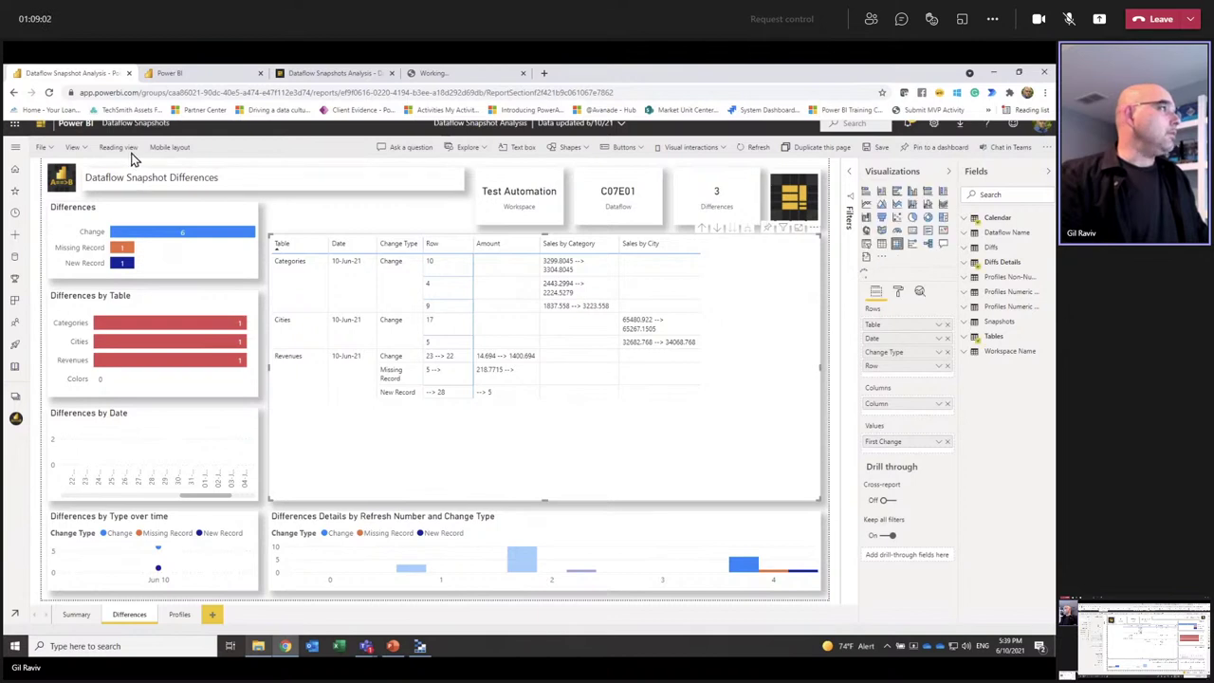